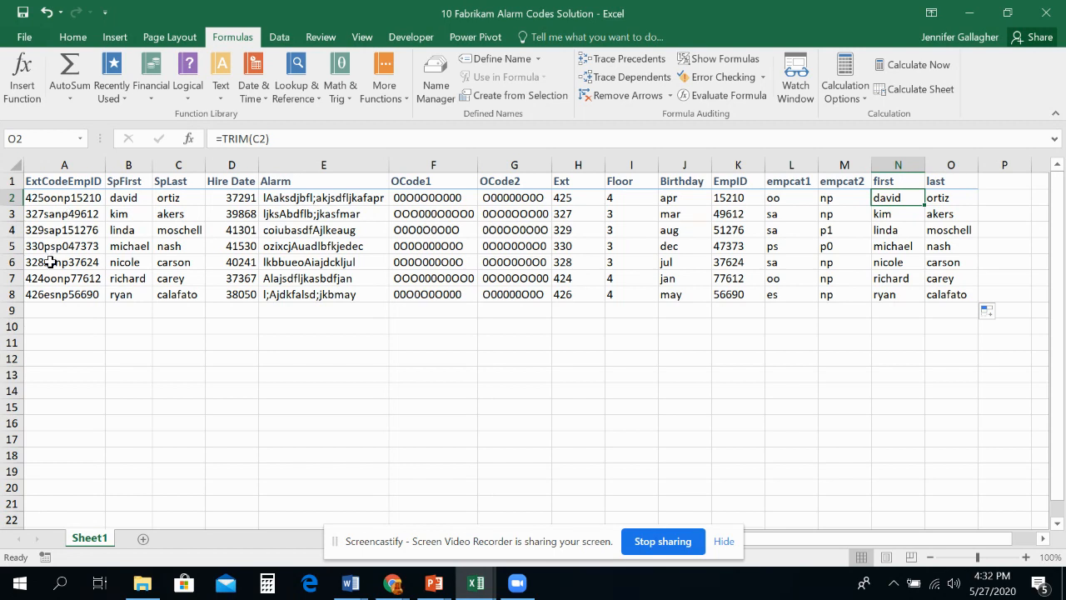
Step: Enter the column labels First, Last and Birthday in cells A11, B11 and C11
{"action": "left_click", "coordinate": [48, 344]}
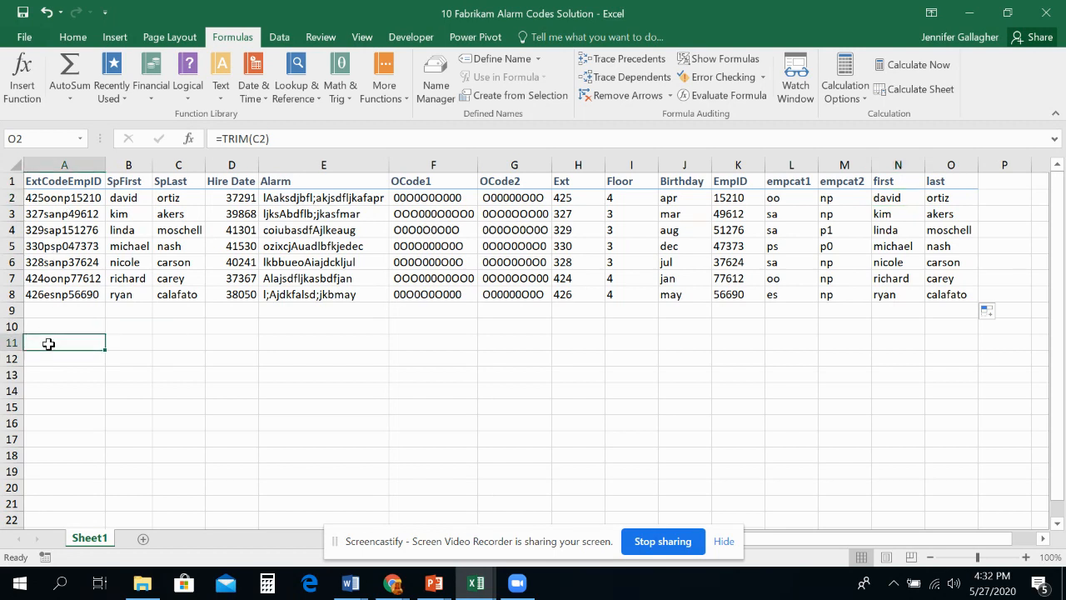
{"action": "type", "text": "First"}
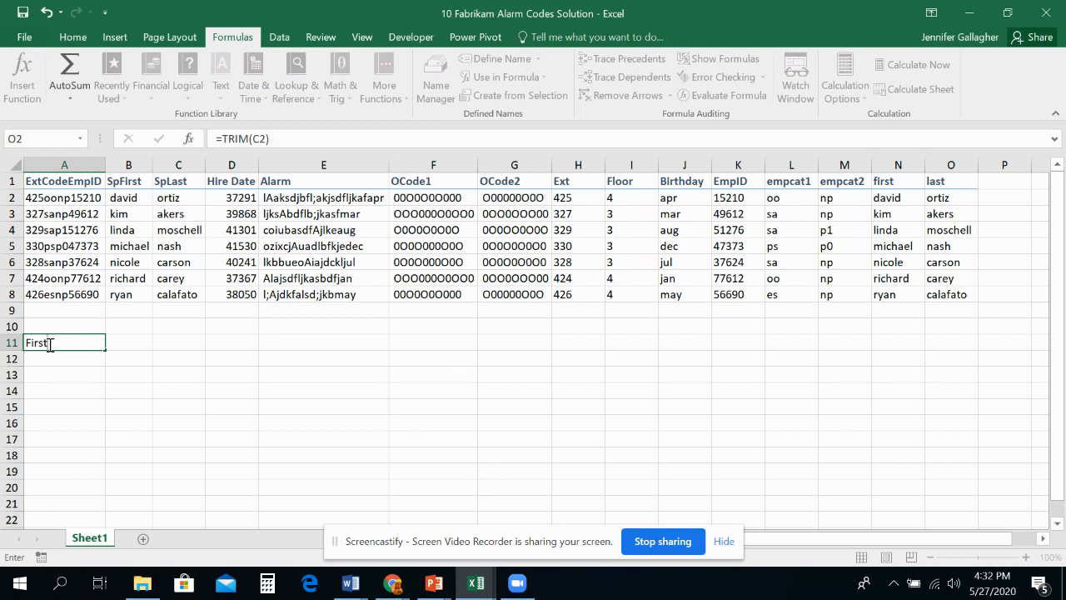
{"action": "key", "text": "Tab"}
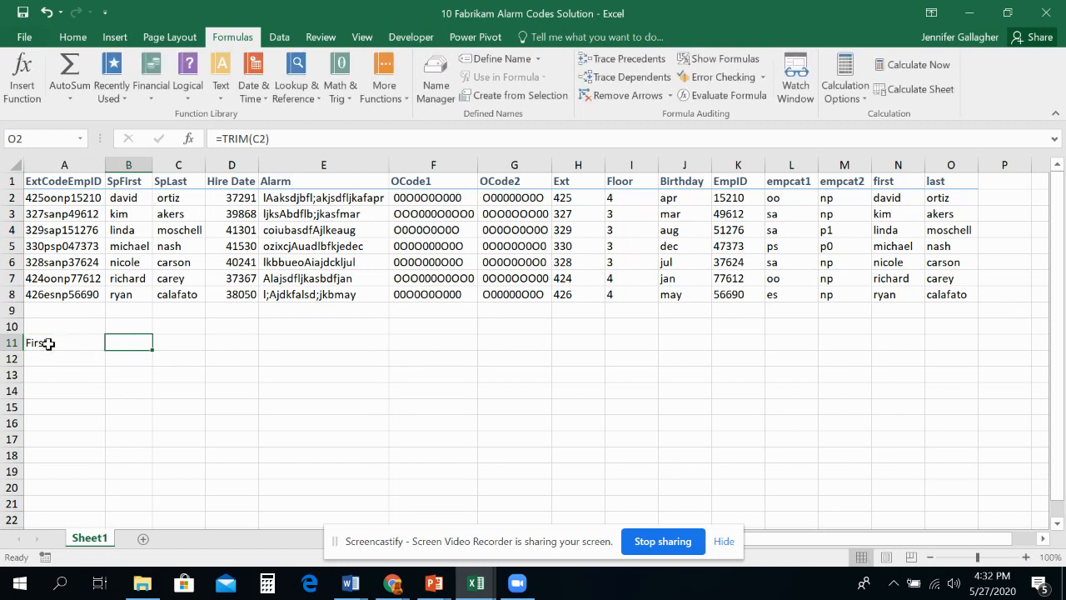
{"action": "type", "text": "Last"}
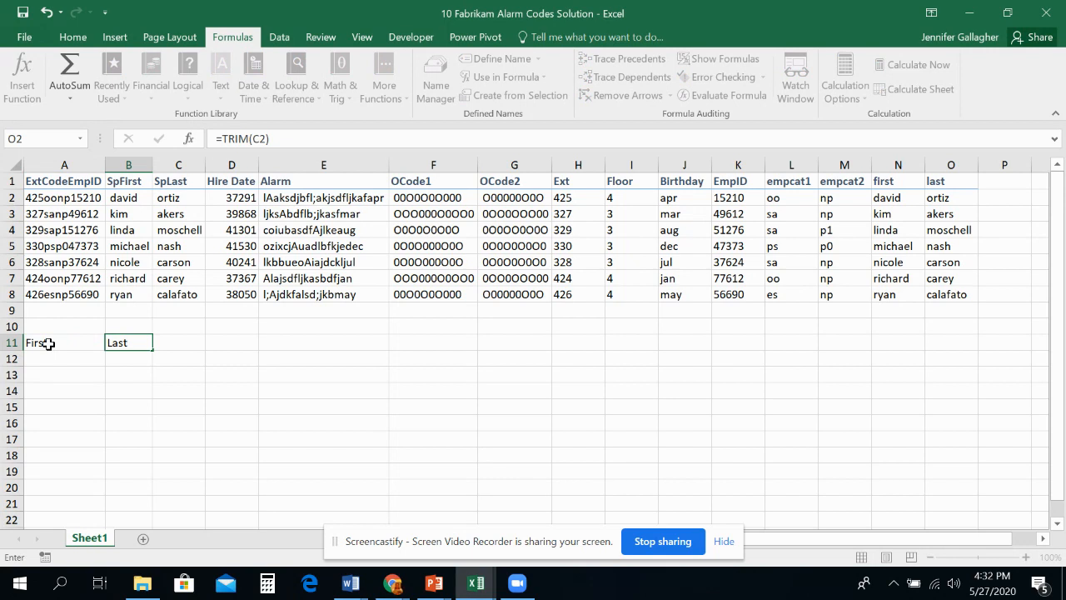
{"action": "key", "text": "Tab"}
{"action": "type", "text": "Birthday"}
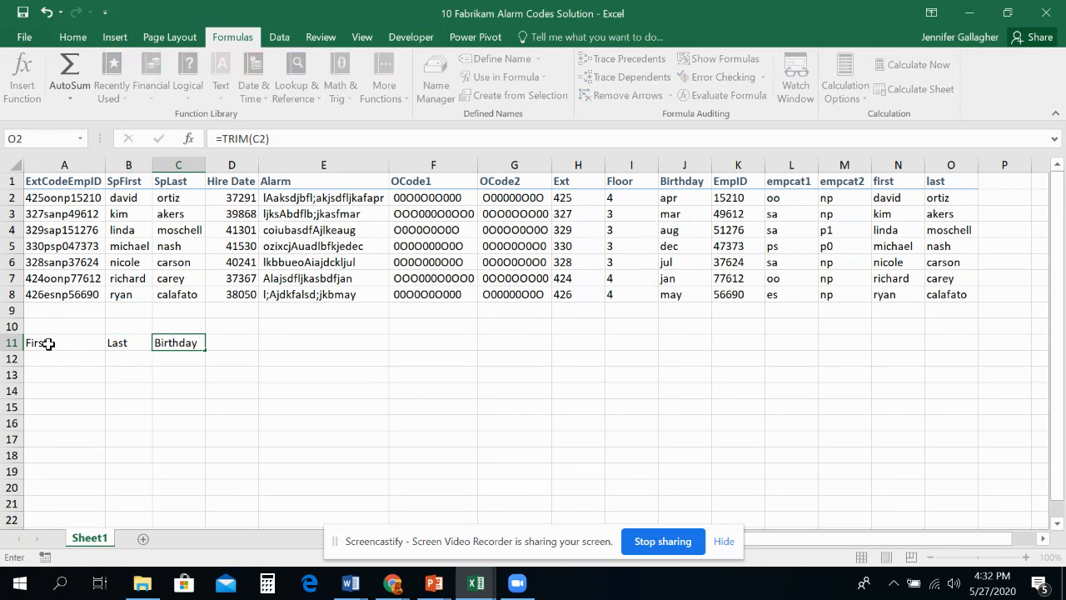
{"action": "key", "text": "Return"}
Step: Apply a heading cell style to the labels in A11:C11, matching the header row above
{"action": "left_click_drag", "start_coordinate": [49, 344], "coordinate": [178, 347]}
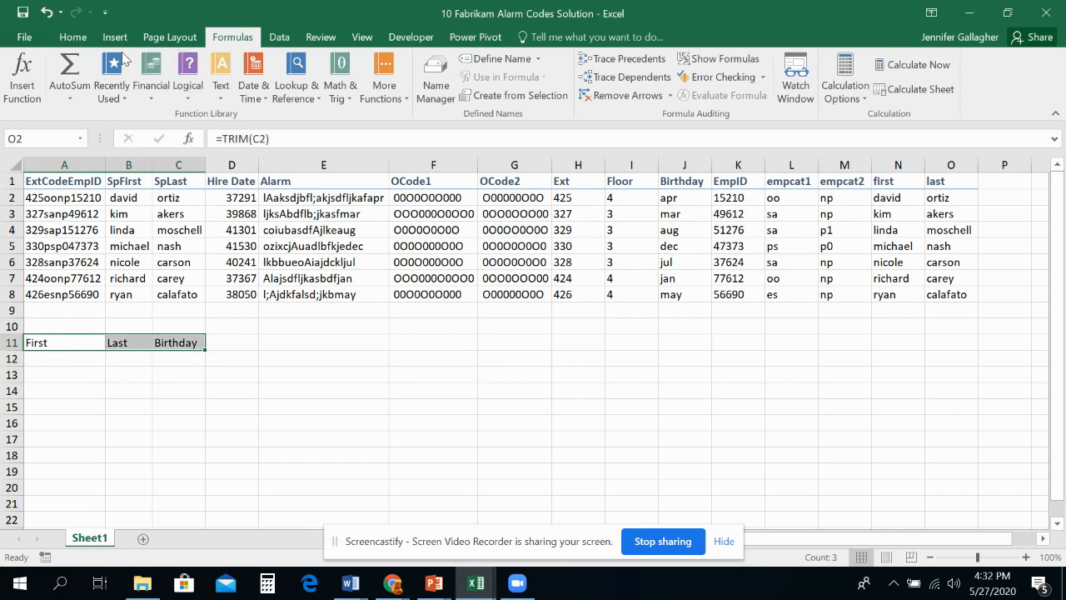
{"action": "left_click", "coordinate": [73, 37]}
{"action": "left_click", "coordinate": [692, 91]}
{"action": "left_click", "coordinate": [744, 236]}
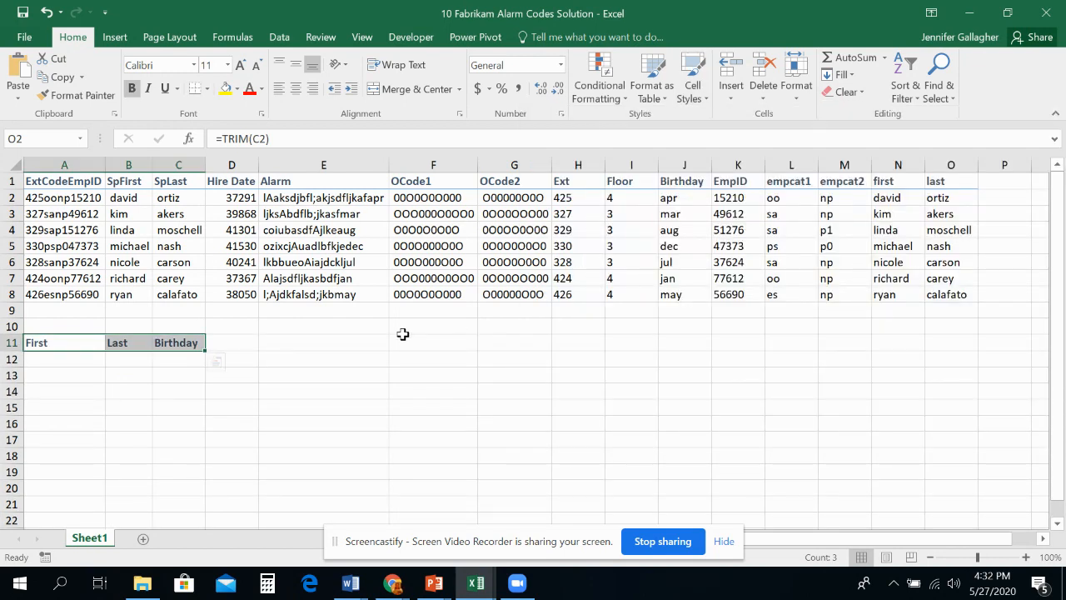
Step: Insert the PROPER text function in A12 with N2 as its text argument
{"action": "left_click", "coordinate": [58, 356]}
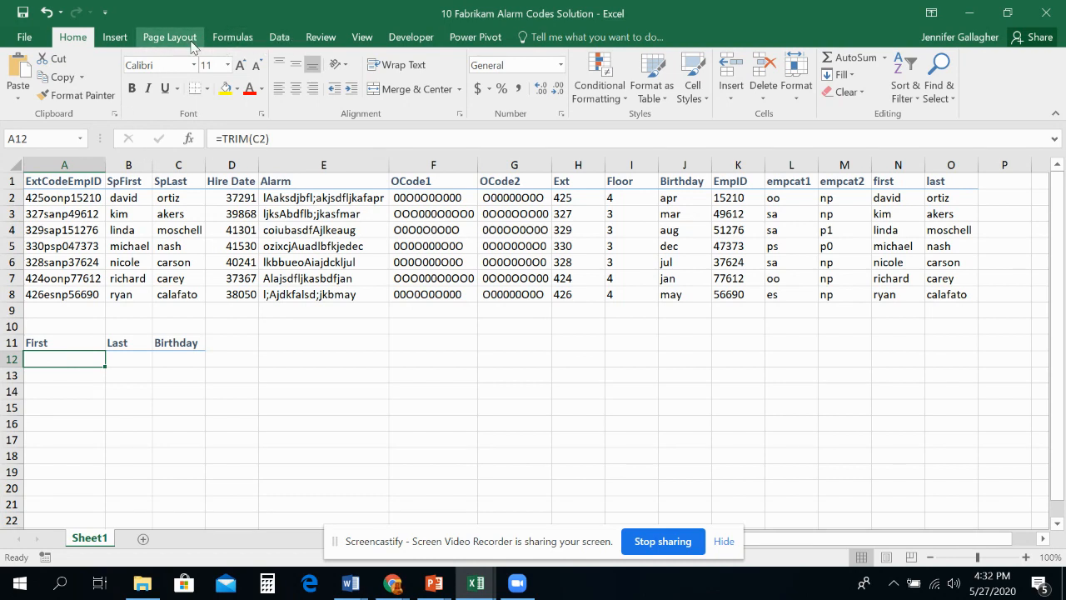
{"action": "left_click", "coordinate": [231, 42]}
{"action": "left_click", "coordinate": [224, 98]}
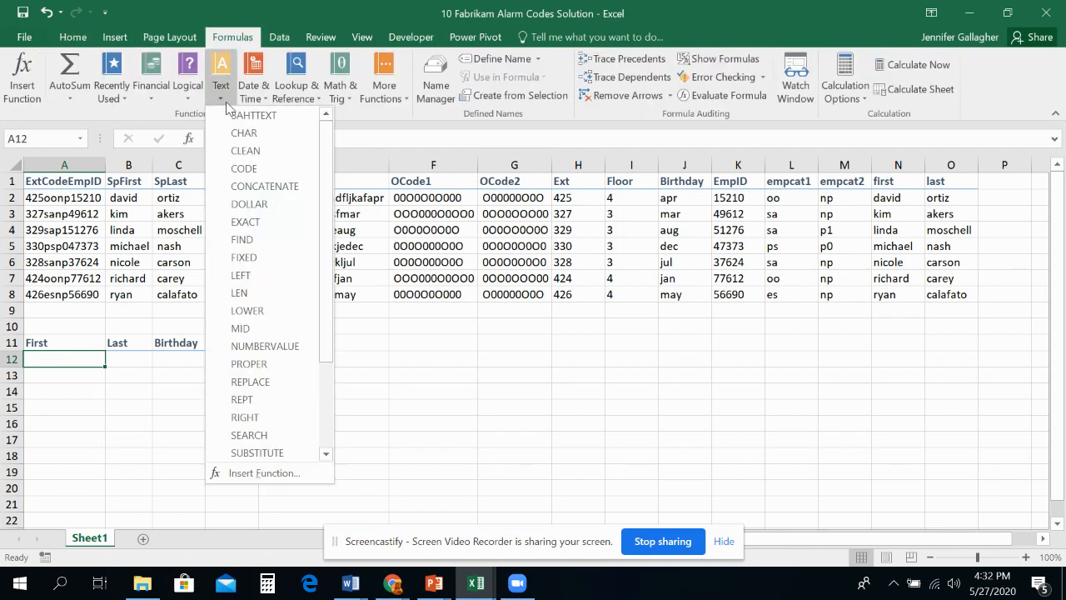
{"action": "scroll", "coordinate": [229, 345], "scroll_direction": "down", "scroll_amount": 2}
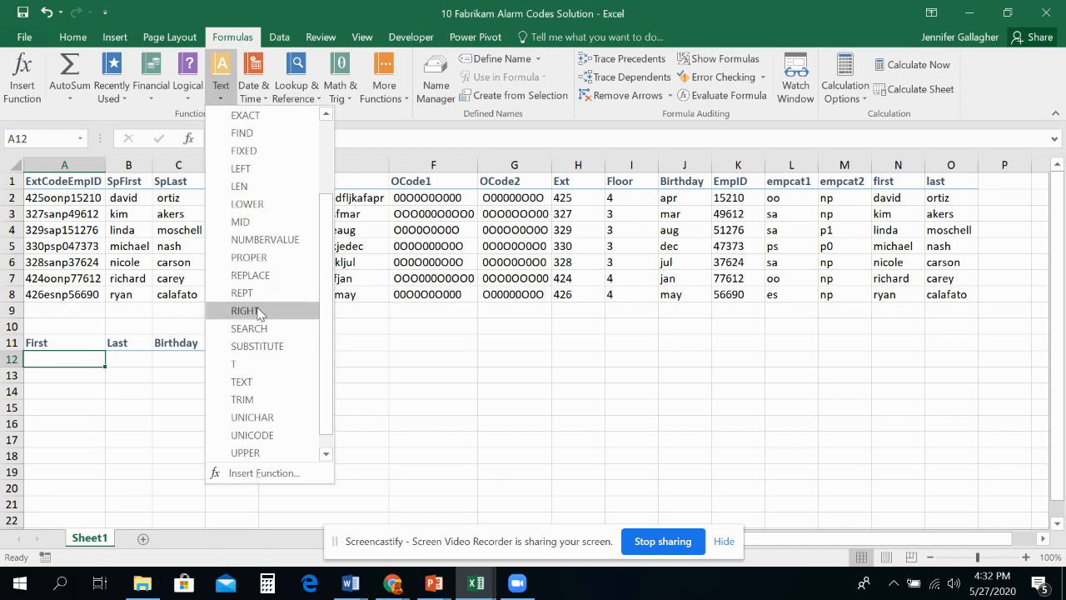
{"action": "left_click", "coordinate": [261, 257]}
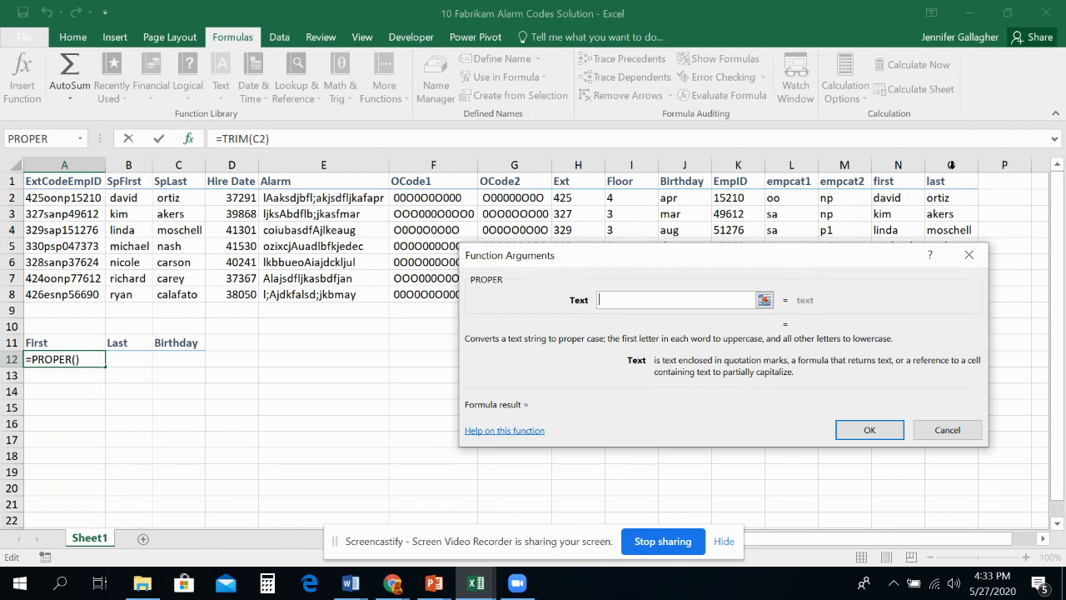
{"action": "left_click", "coordinate": [894, 200]}
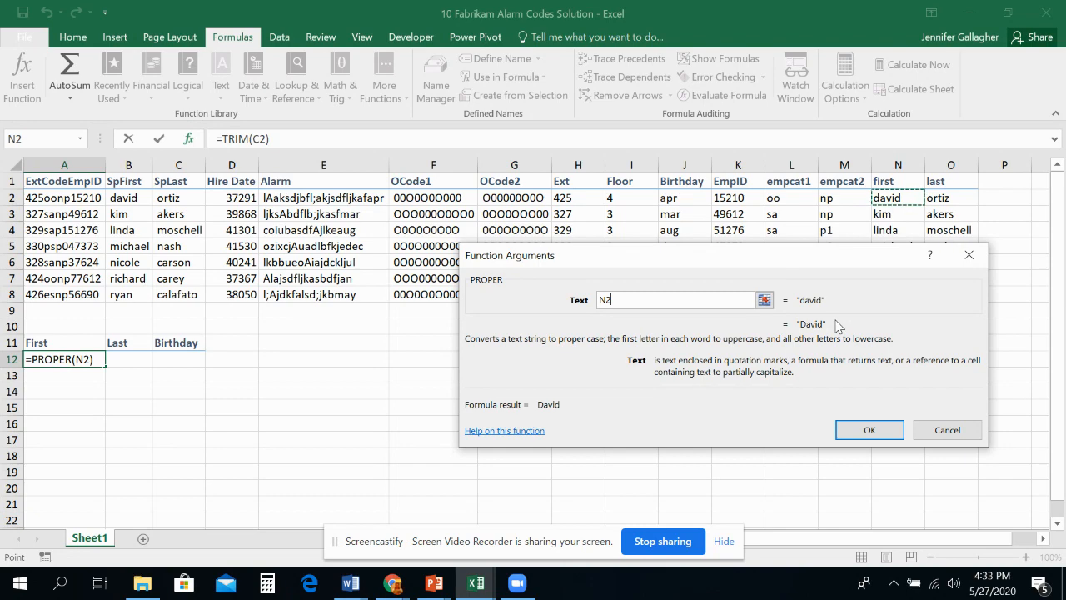
{"action": "left_click", "coordinate": [870, 430]}
Step: Copy the PROPER formula from A12 down through A18
{"action": "scroll", "coordinate": [176, 413], "scroll_direction": "down", "scroll_amount": 1}
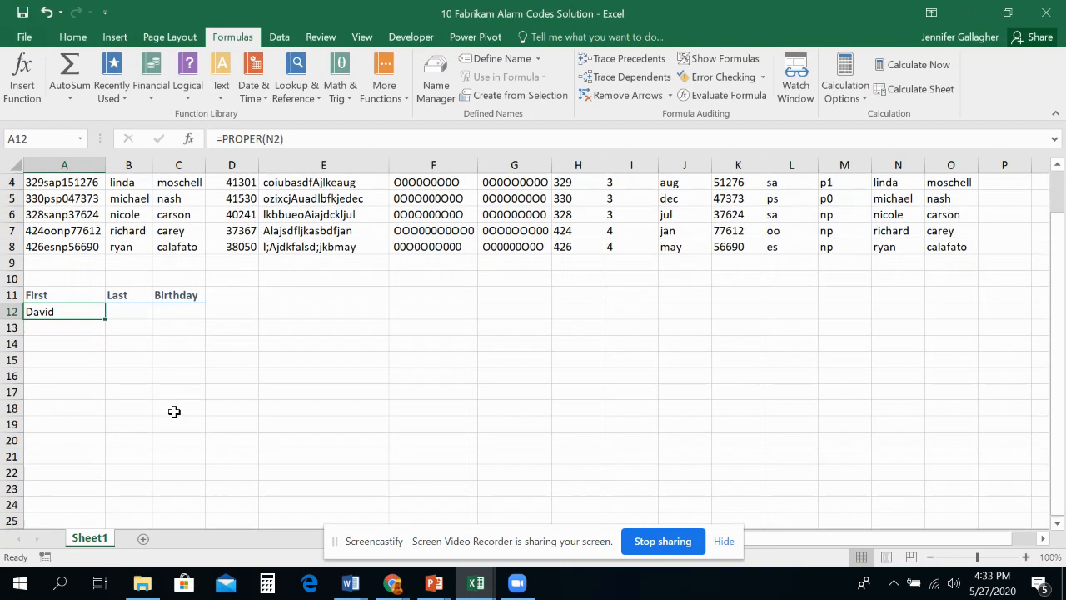
{"action": "left_click_drag", "start_coordinate": [104, 321], "coordinate": [103, 412]}
{"action": "scroll", "coordinate": [789, 292], "scroll_direction": "up", "scroll_amount": 1}
{"action": "scroll", "coordinate": [790, 293], "scroll_direction": "up", "scroll_amount": 1}
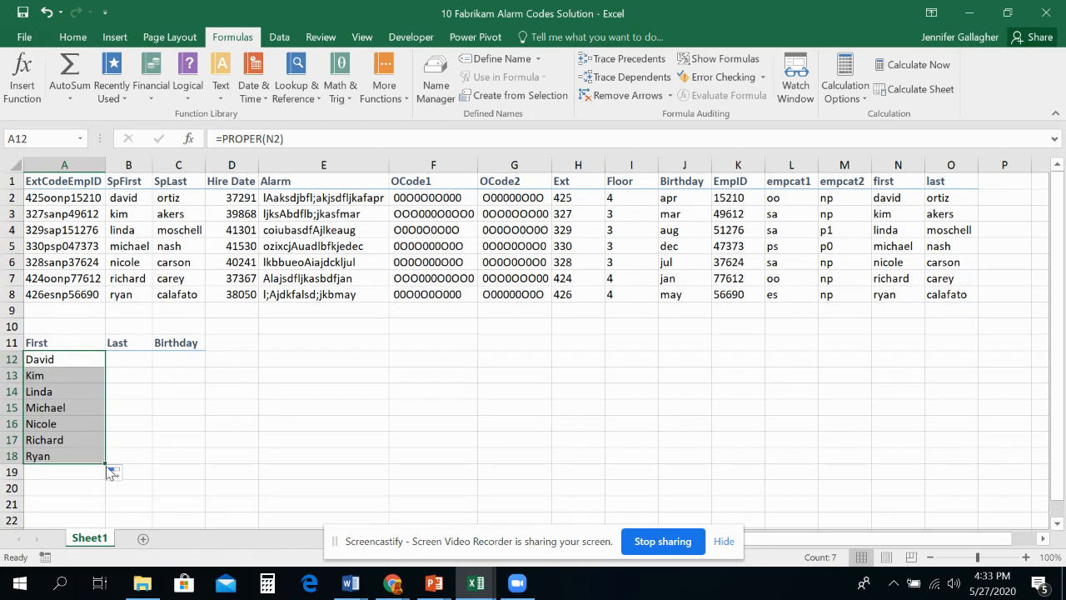
{"action": "left_click_drag", "start_coordinate": [105, 467], "coordinate": [83, 481]}
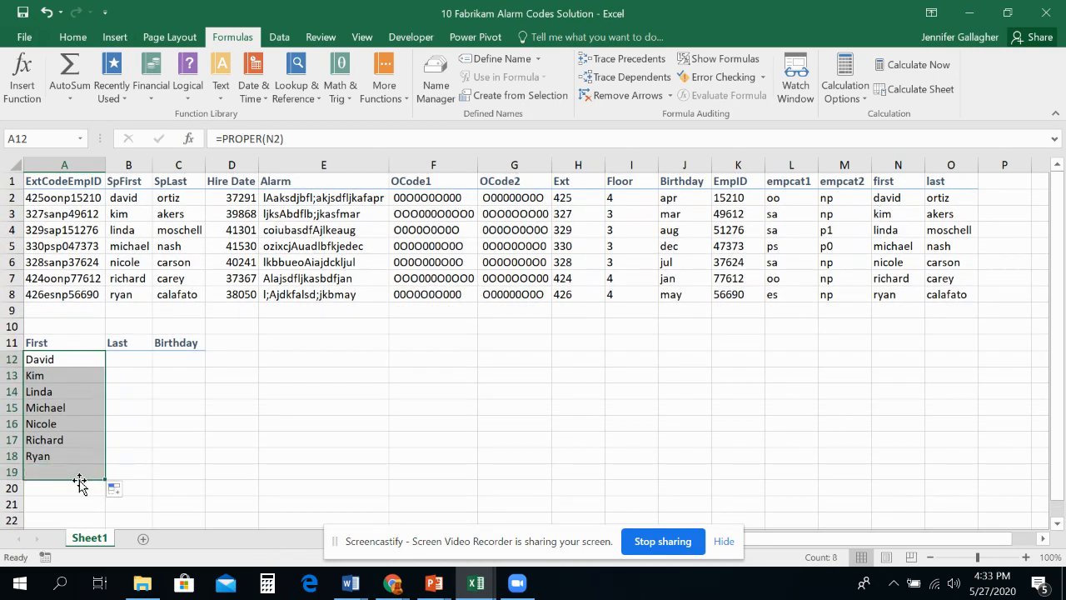
{"action": "left_click", "coordinate": [78, 471]}
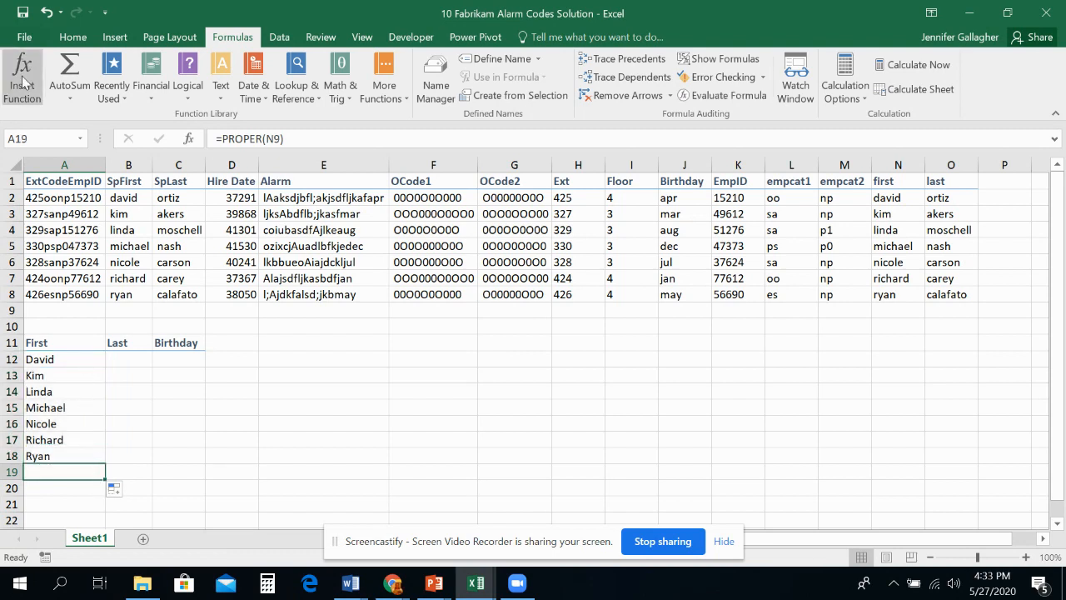
{"action": "left_click", "coordinate": [46, 12]}
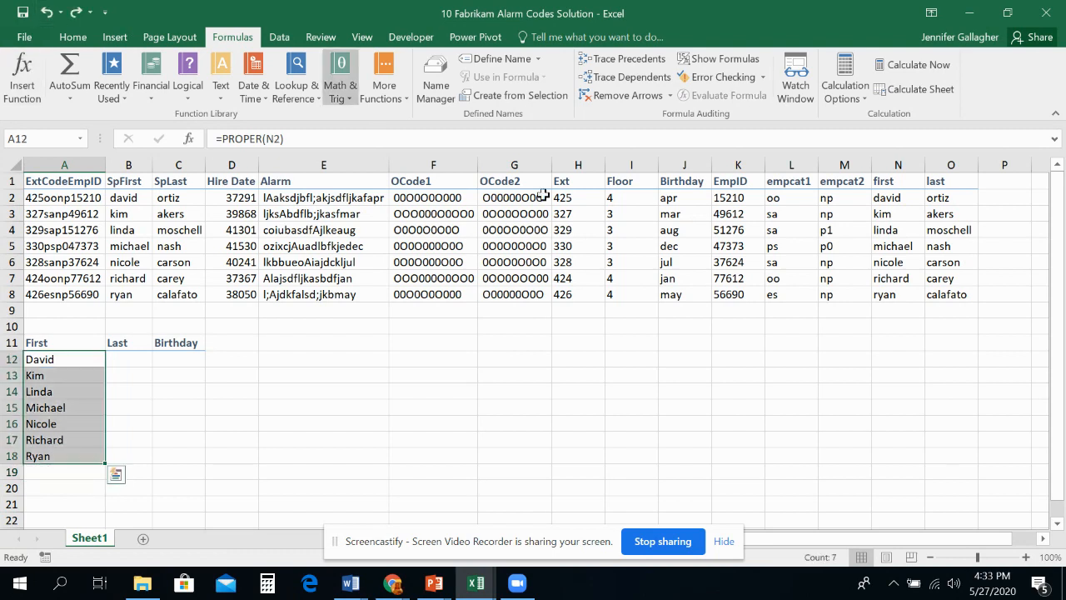
{"action": "left_click", "coordinate": [878, 312]}
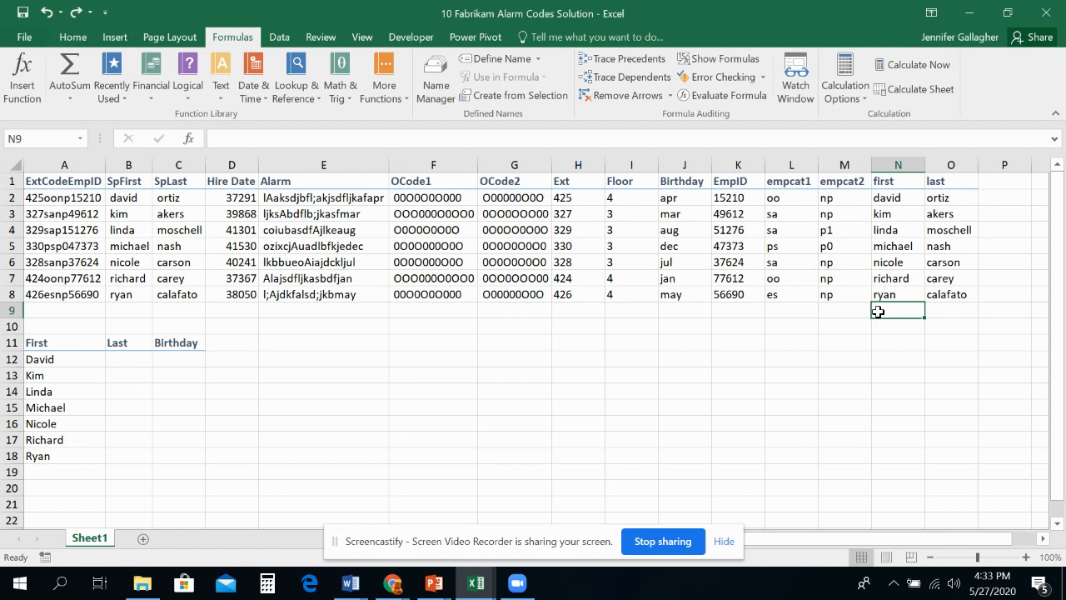
Step: Search for the PROPER function and insert it in B12 with O2 as its text argument
{"action": "left_click", "coordinate": [128, 360]}
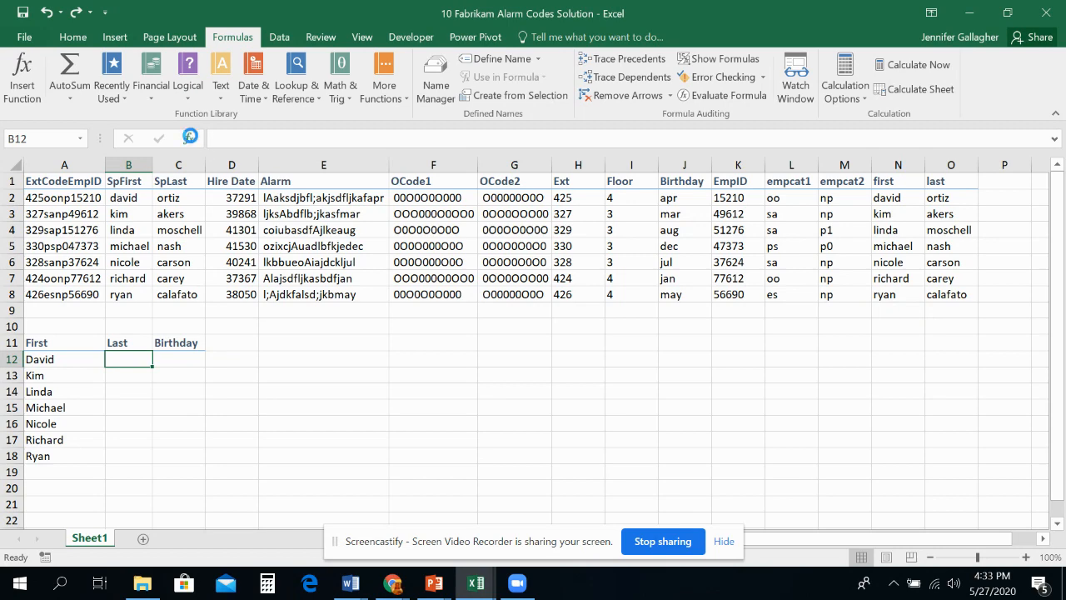
{"action": "left_click", "coordinate": [191, 139]}
{"action": "key", "text": "BackSpace"}
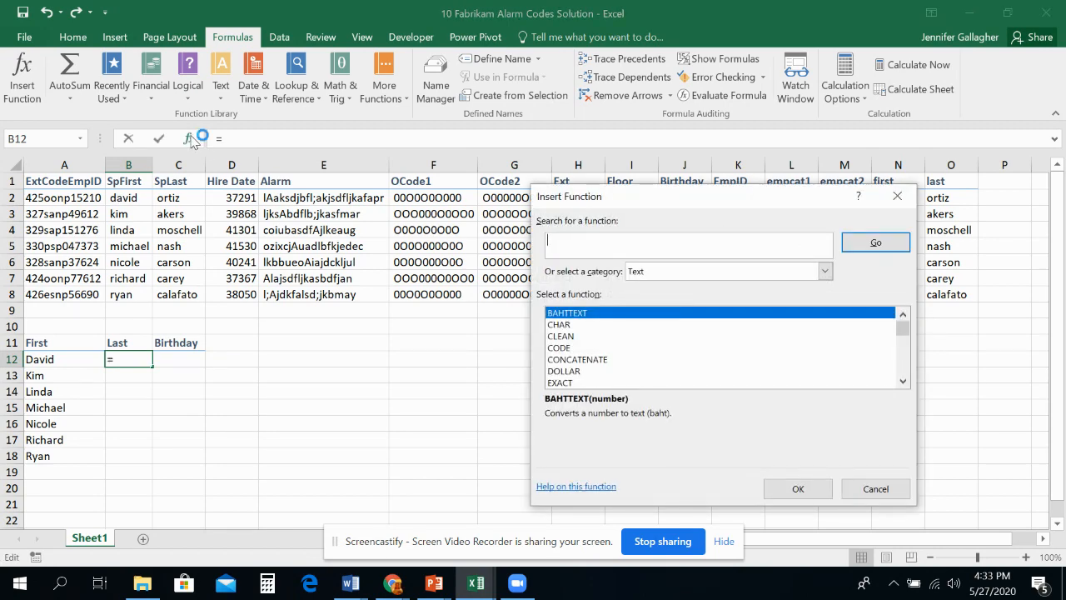
{"action": "type", "text": "proper"}
{"action": "key", "text": "Return"}
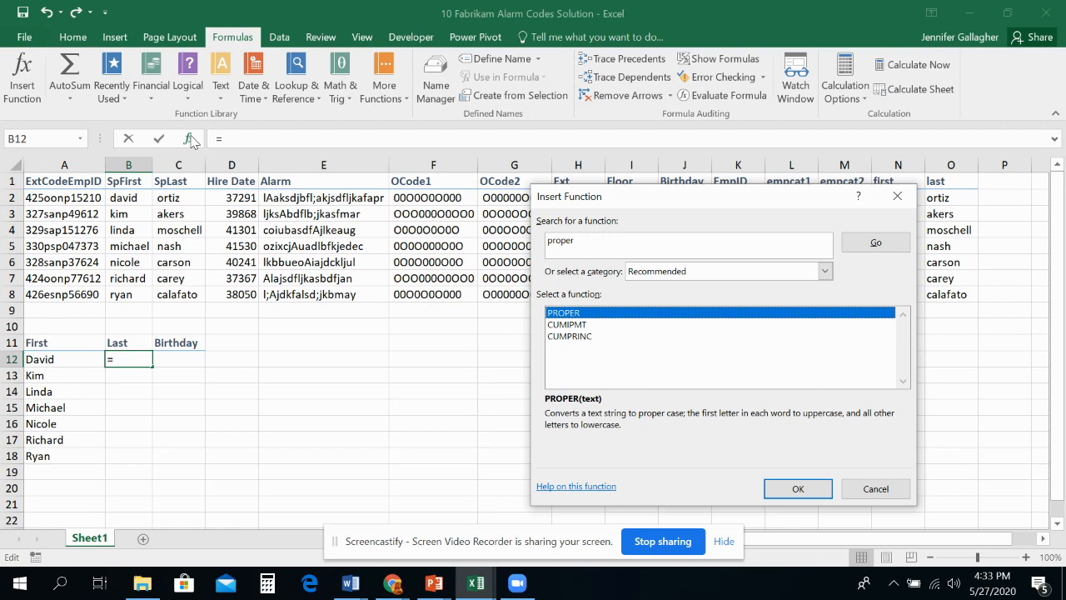
{"action": "left_click", "coordinate": [785, 490]}
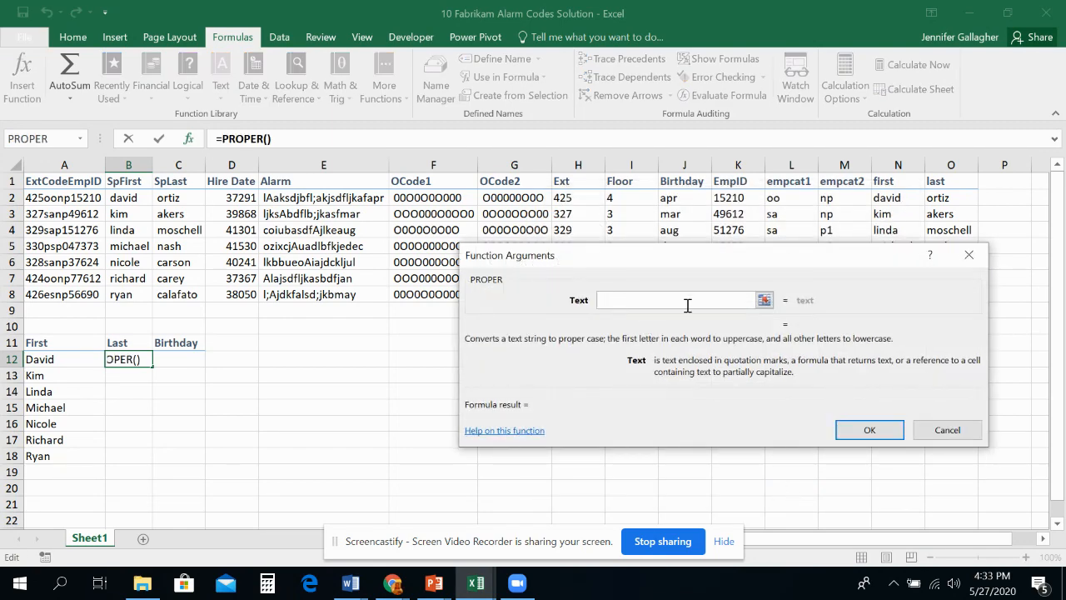
{"action": "left_click", "coordinate": [950, 200]}
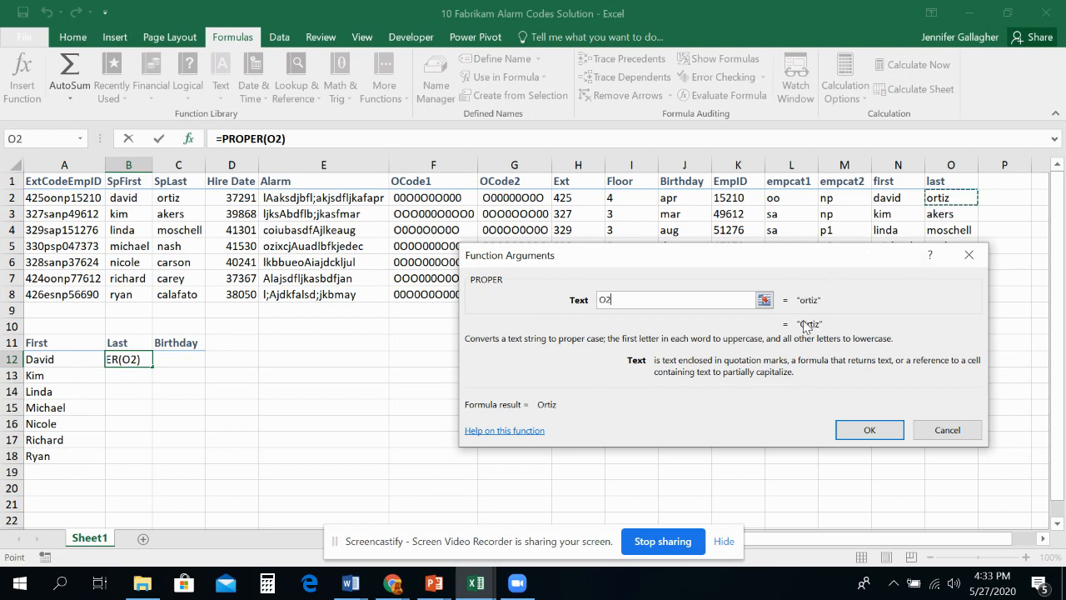
{"action": "left_click", "coordinate": [855, 433]}
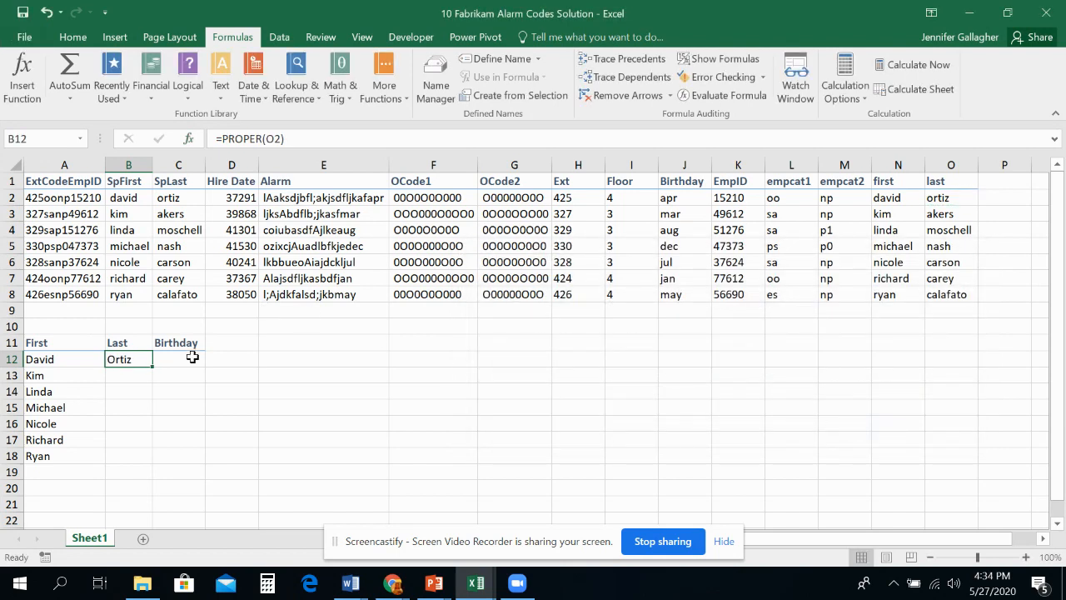
Step: Copy the B12 formula down through B18 and auto-fit the width of column B
{"action": "double_click", "coordinate": [151, 368]}
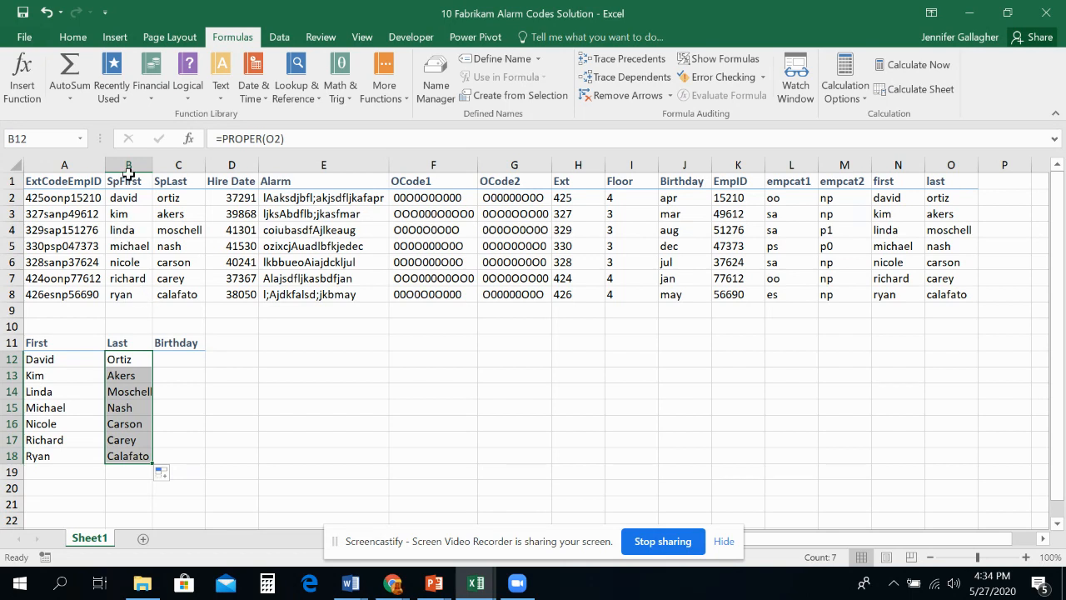
{"action": "double_click", "coordinate": [152, 166]}
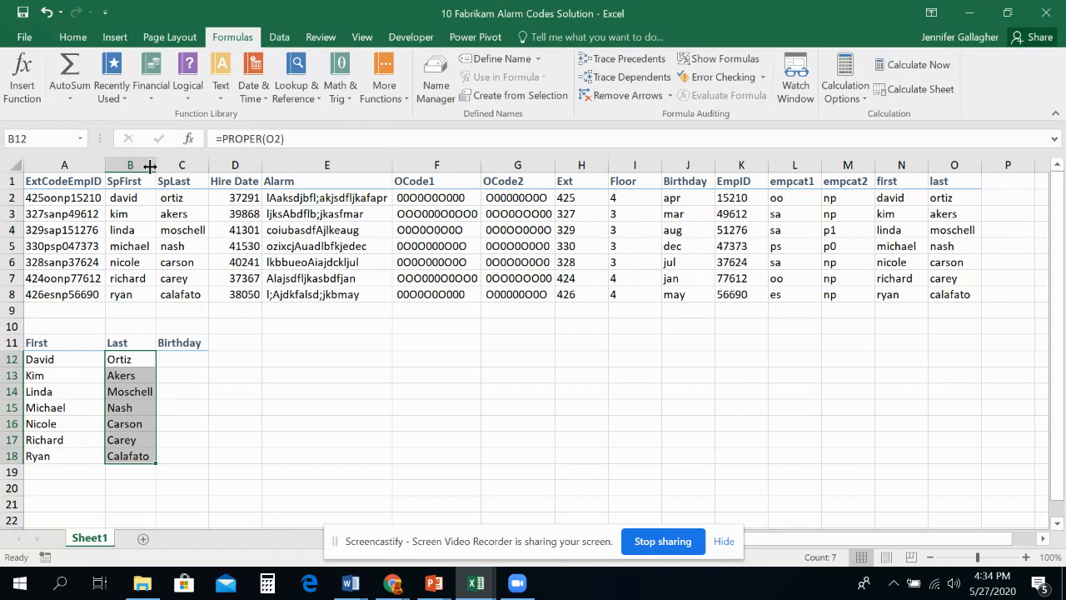
Step: Insert the PROPER function in C12 with J2 as its text argument and copy it down through C18
{"action": "left_click", "coordinate": [177, 356]}
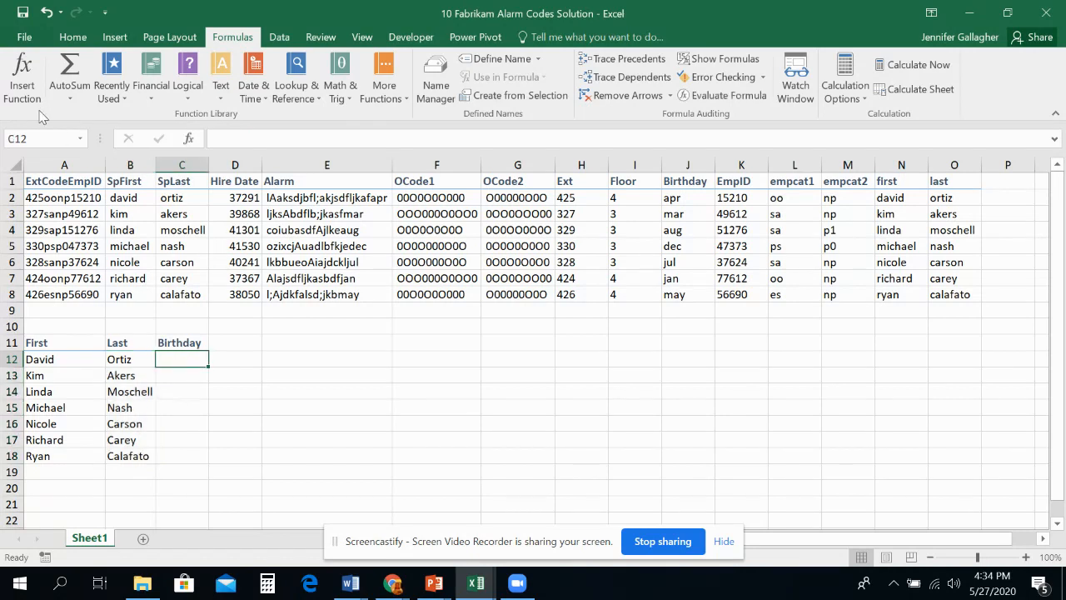
{"action": "left_click", "coordinate": [108, 93]}
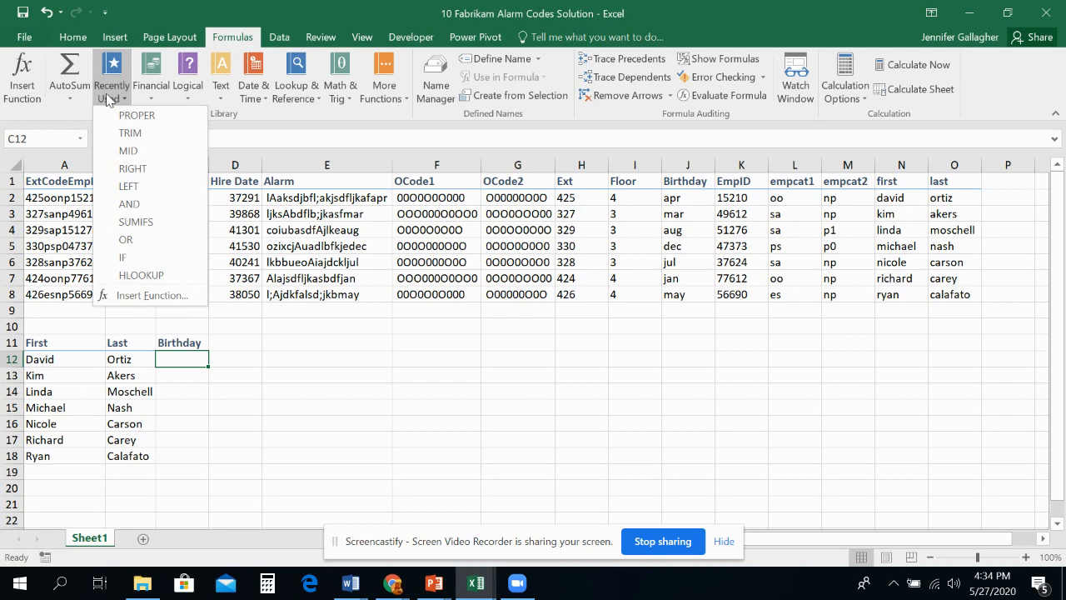
{"action": "left_click", "coordinate": [125, 116]}
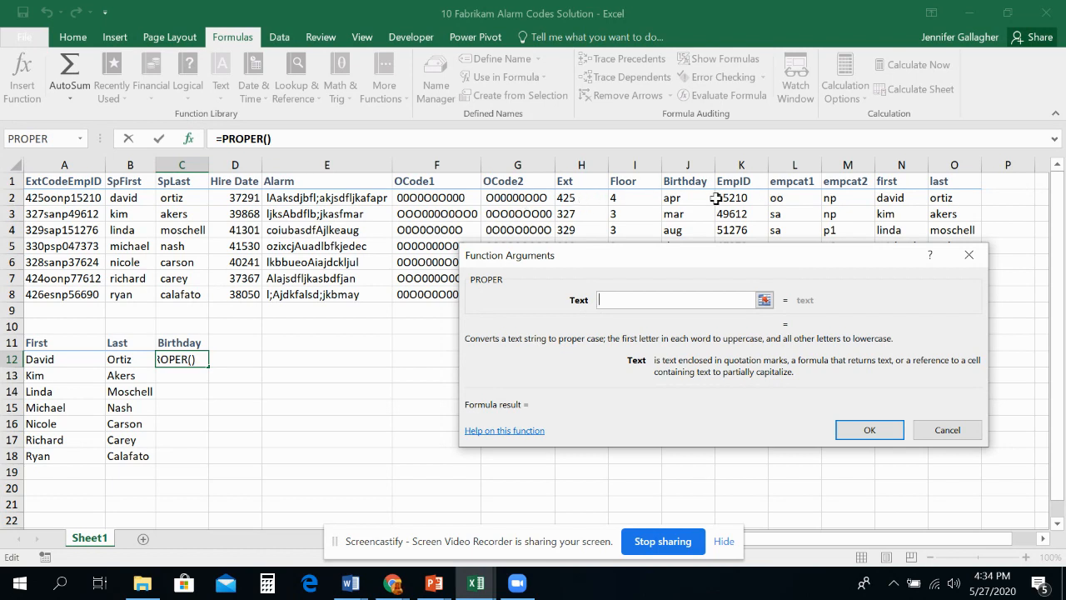
{"action": "left_click", "coordinate": [691, 200]}
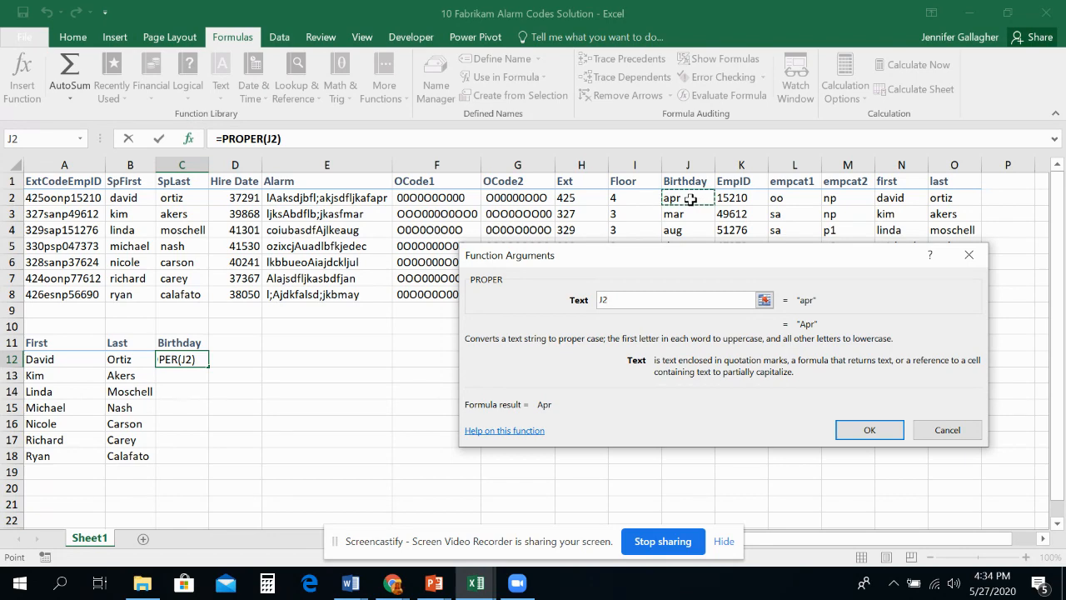
{"action": "left_click", "coordinate": [869, 429]}
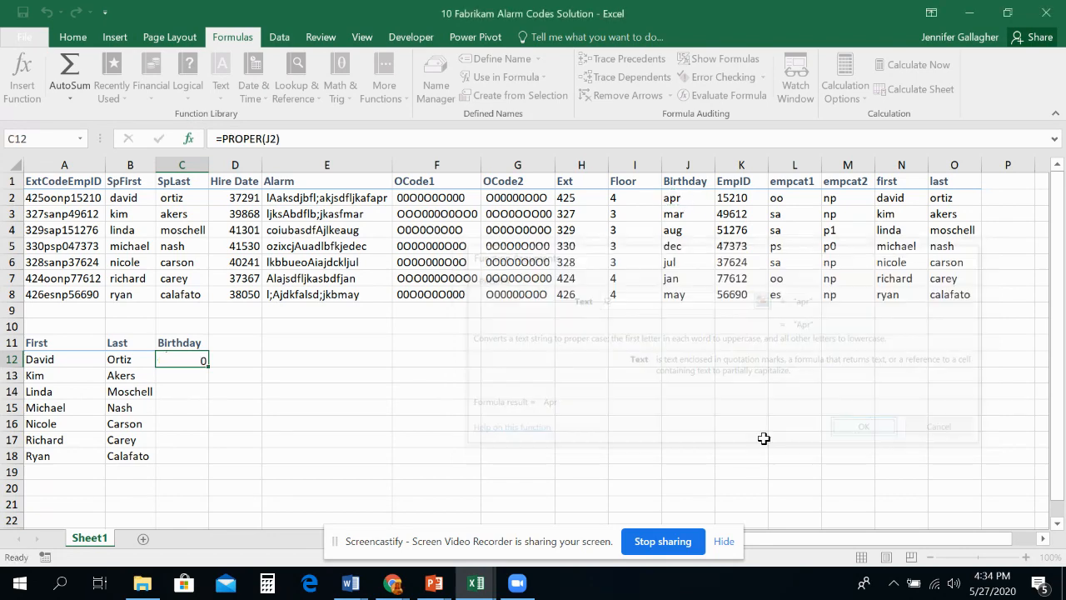
{"action": "double_click", "coordinate": [206, 369]}
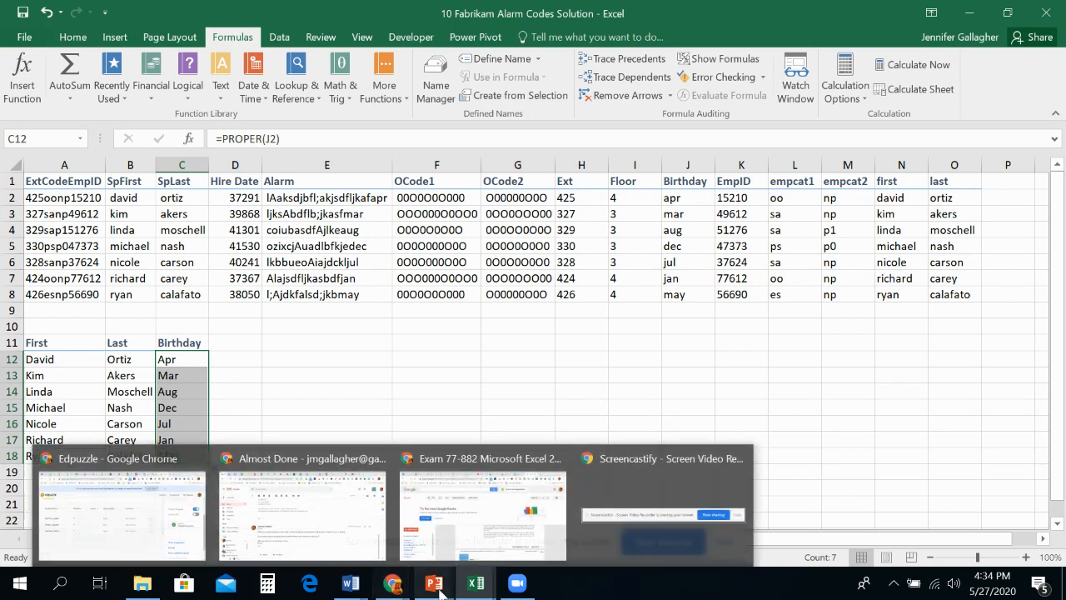
Step: Switch to the PowerPoint lecture slides, review the Using UPPER slide, and return to the Excel workbook
{"action": "left_click", "coordinate": [494, 543]}
{"action": "scroll", "coordinate": [318, 470], "scroll_direction": "down", "scroll_amount": 2}
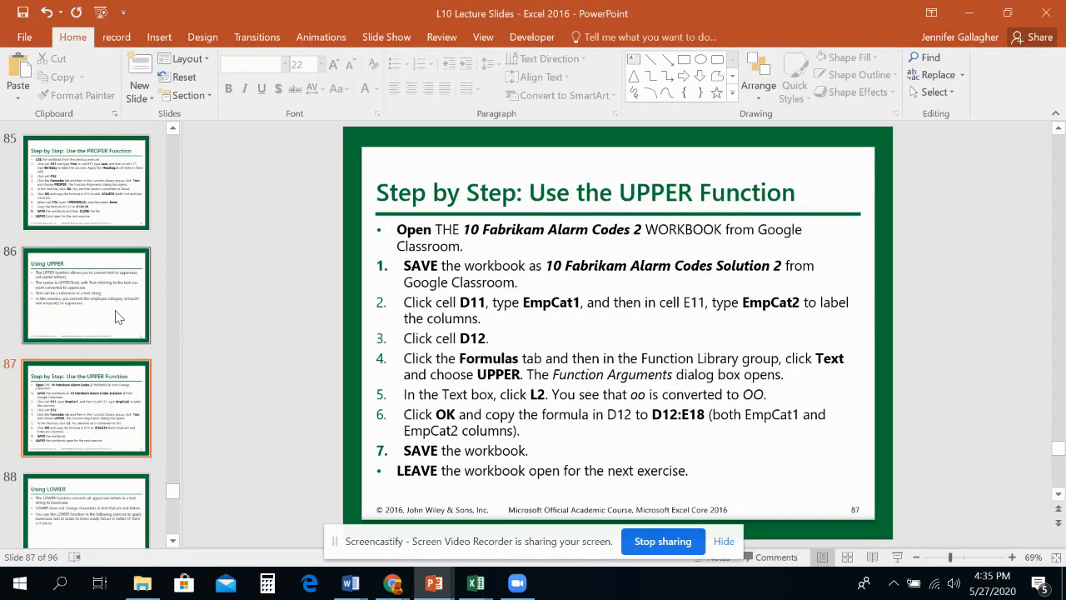
{"action": "left_click", "coordinate": [112, 305]}
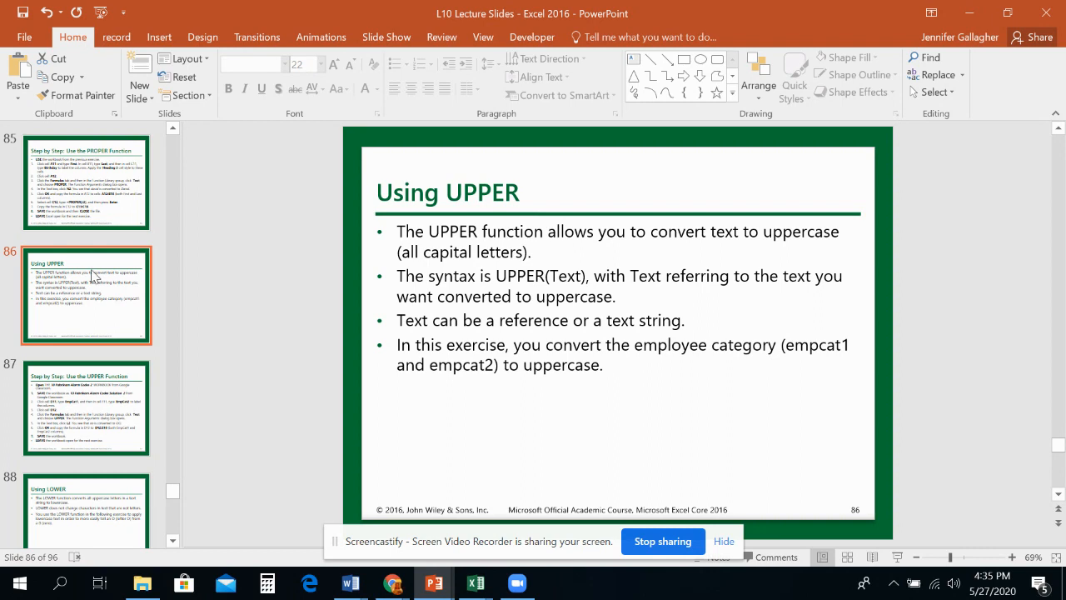
{"action": "left_click", "coordinate": [467, 588]}
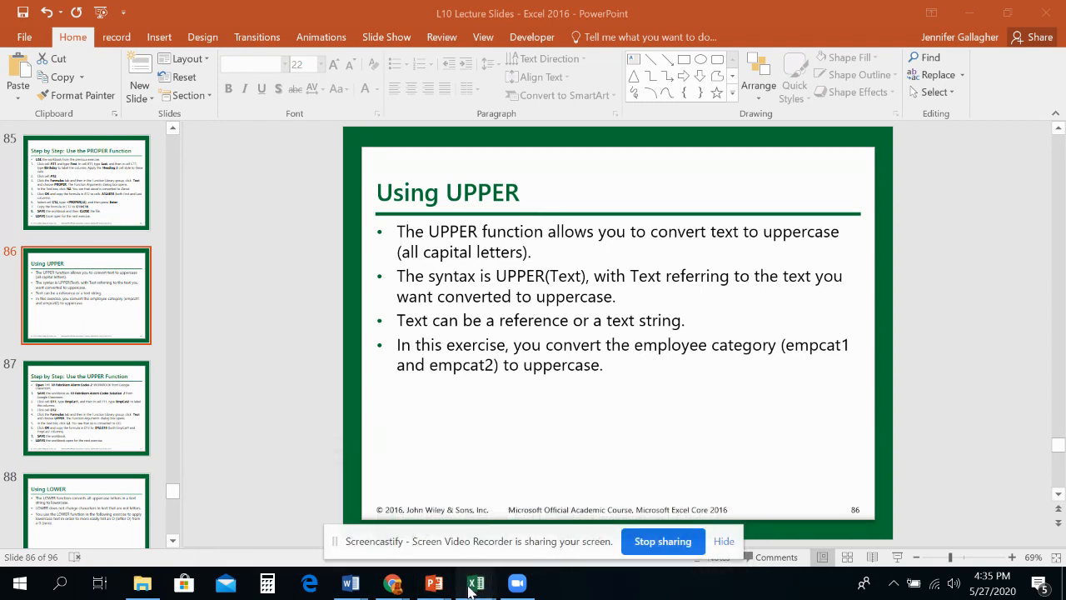
Step: Switch to the 10 Fabrikam Alarm Codes Solution workbook in Excel and enter the headings EmpCat1 in D11 and EmpCat2 in E11
{"action": "mouse_move", "coordinate": [475, 583]}
{"action": "left_click", "coordinate": [611, 537]}
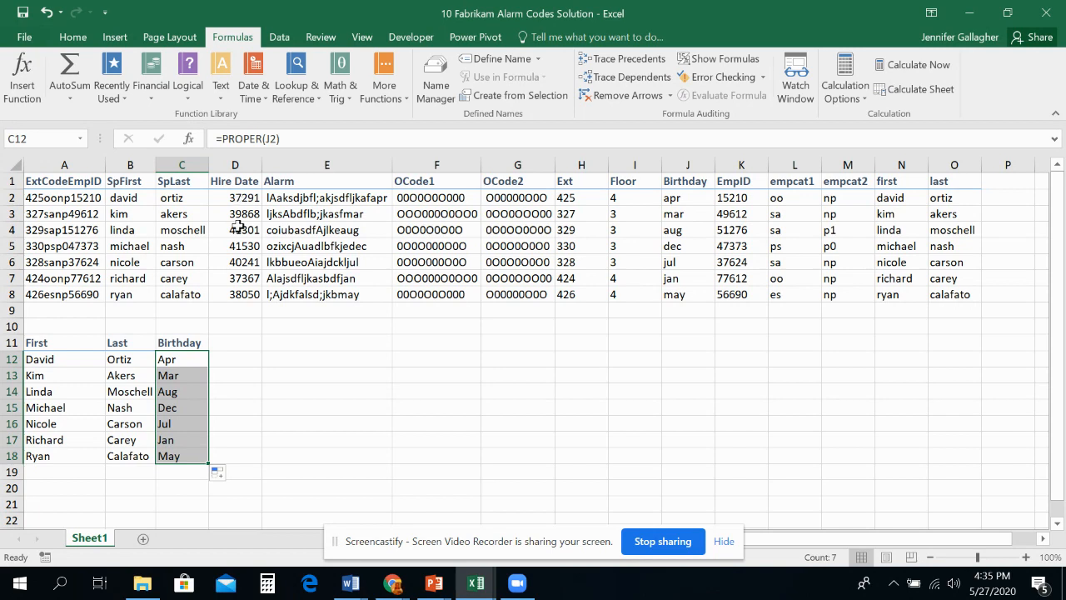
{"action": "left_click", "coordinate": [225, 344]}
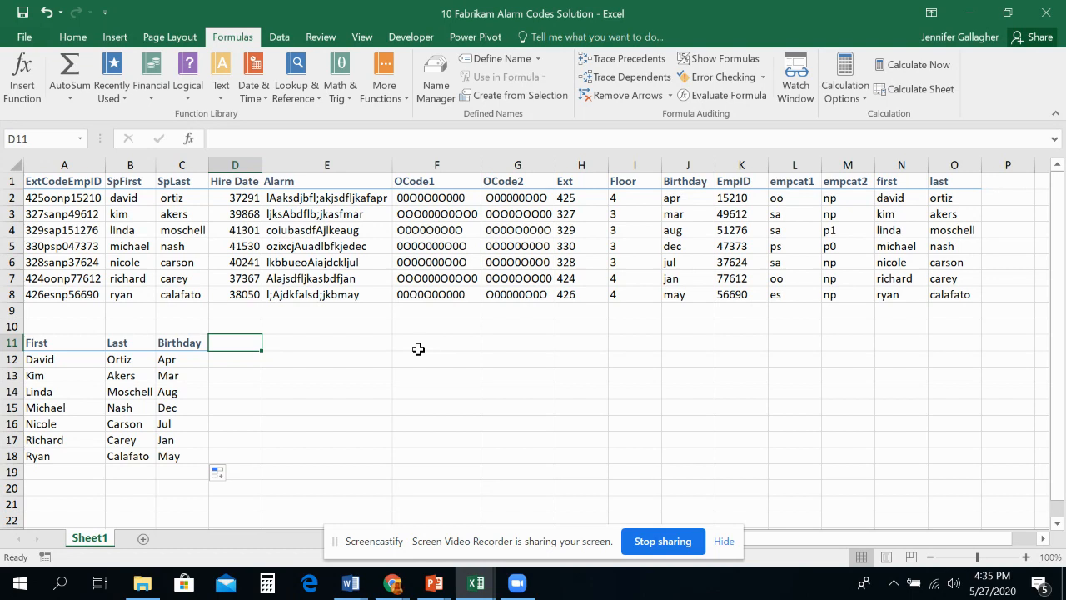
{"action": "type", "text": "EmpCat1"}
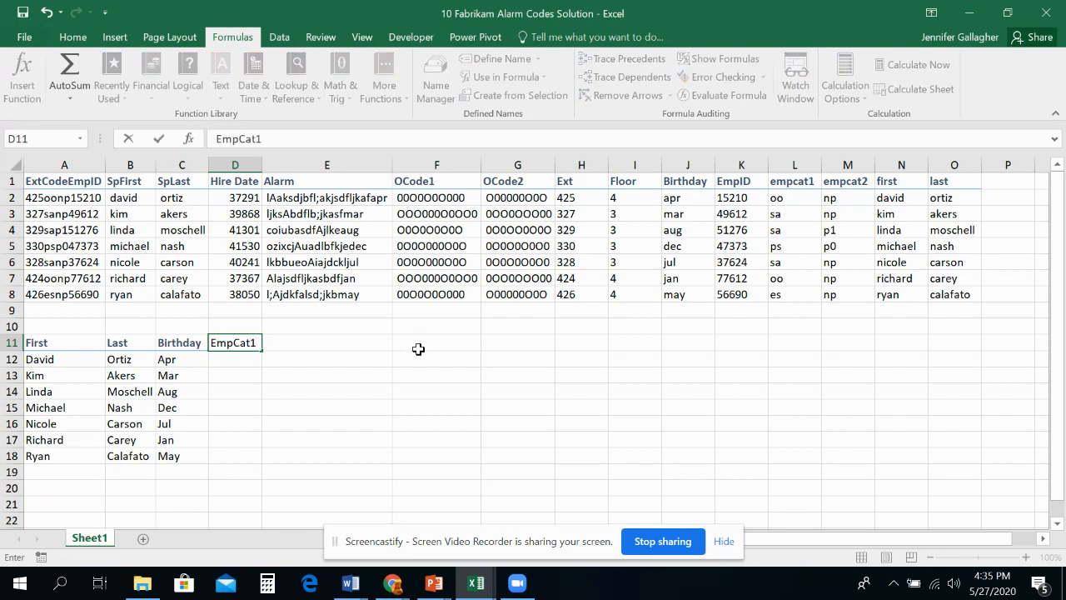
{"action": "key", "text": "Tab"}
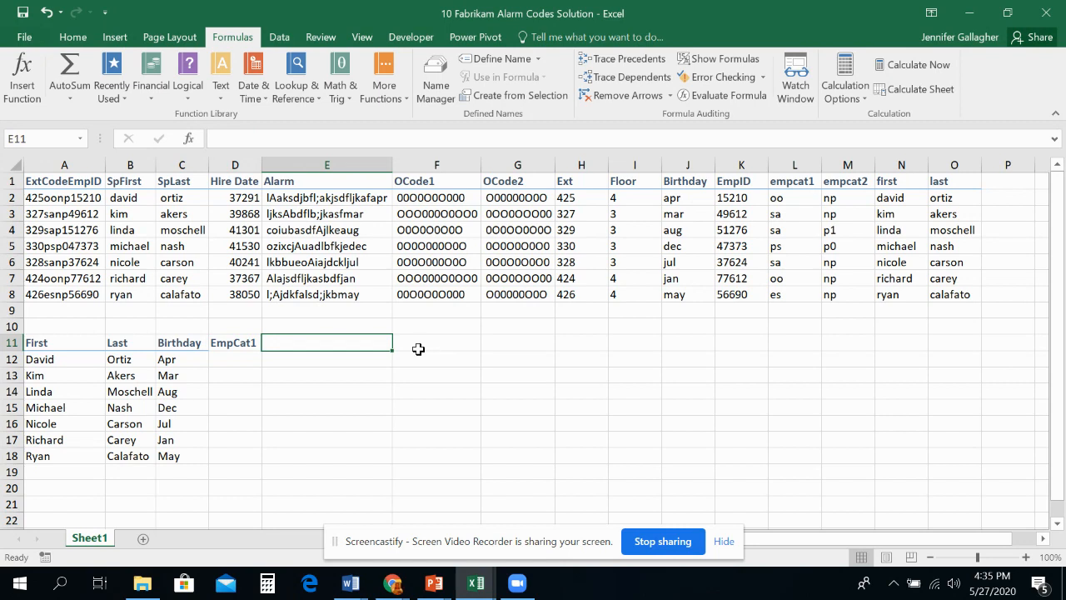
{"action": "type", "text": "EmpCat"}
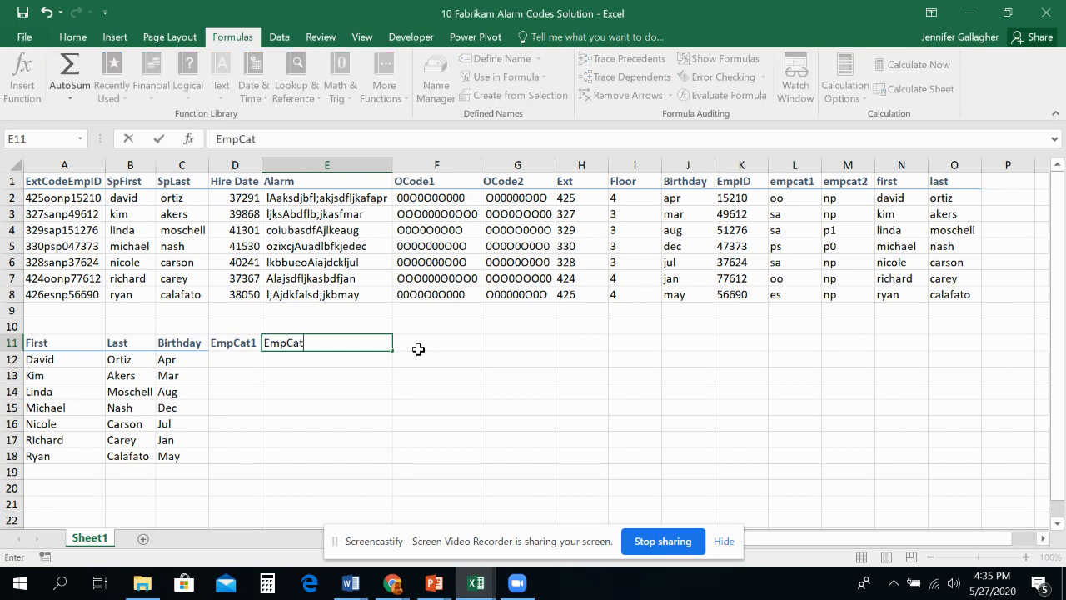
{"action": "type", "text": "2"}
{"action": "key", "text": "Return"}
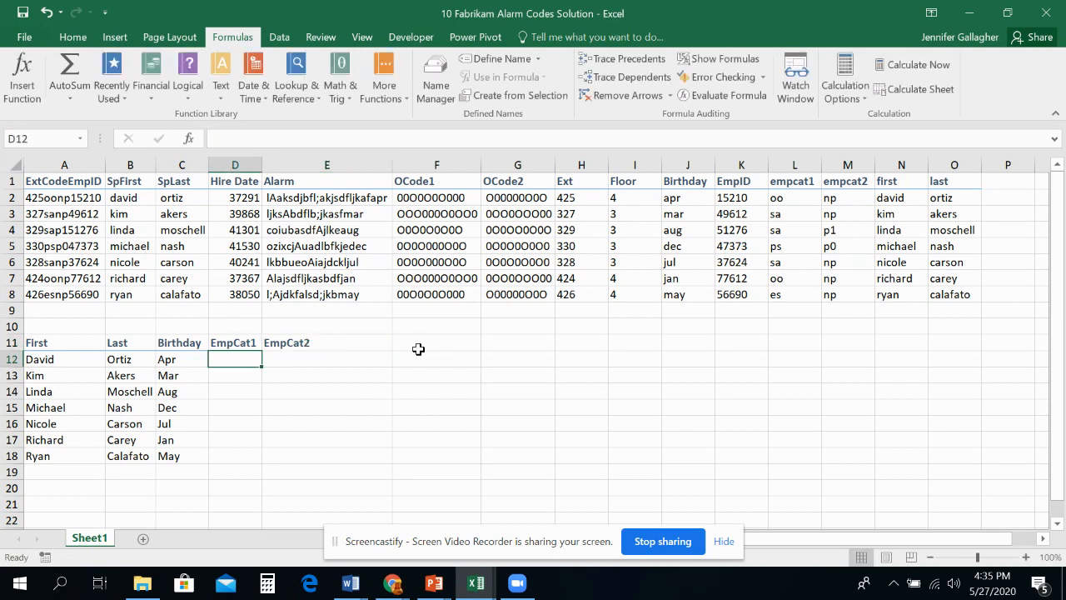
Step: Apply the heading cell style to D11:E11 to match the other headings in row 11
{"action": "left_click", "coordinate": [381, 358]}
{"action": "left_click_drag", "start_coordinate": [224, 343], "coordinate": [313, 343]}
{"action": "left_click", "coordinate": [72, 37]}
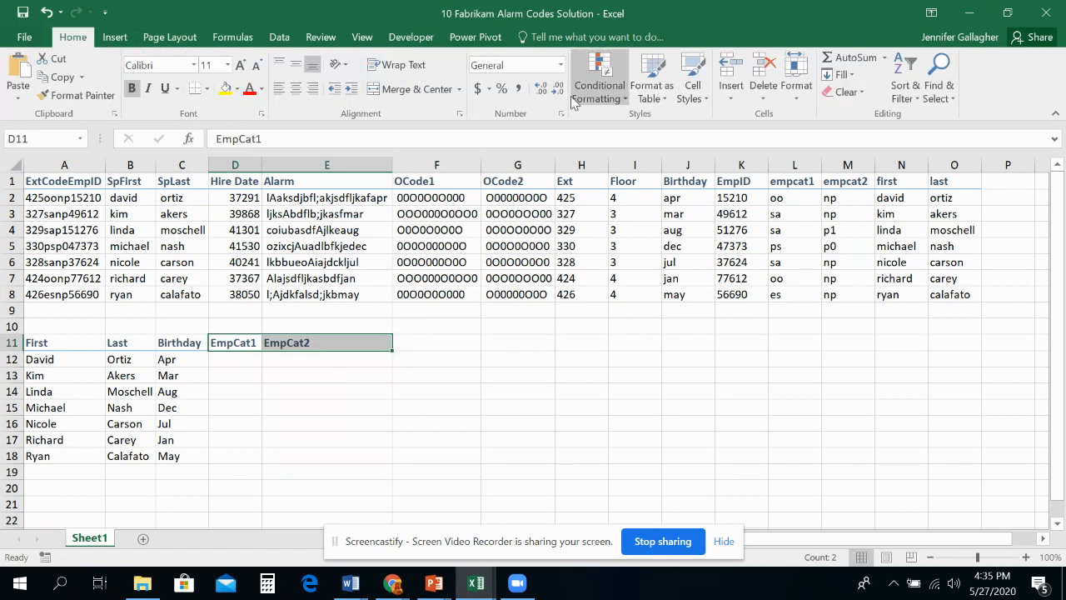
{"action": "left_click", "coordinate": [693, 87]}
{"action": "left_click", "coordinate": [740, 240]}
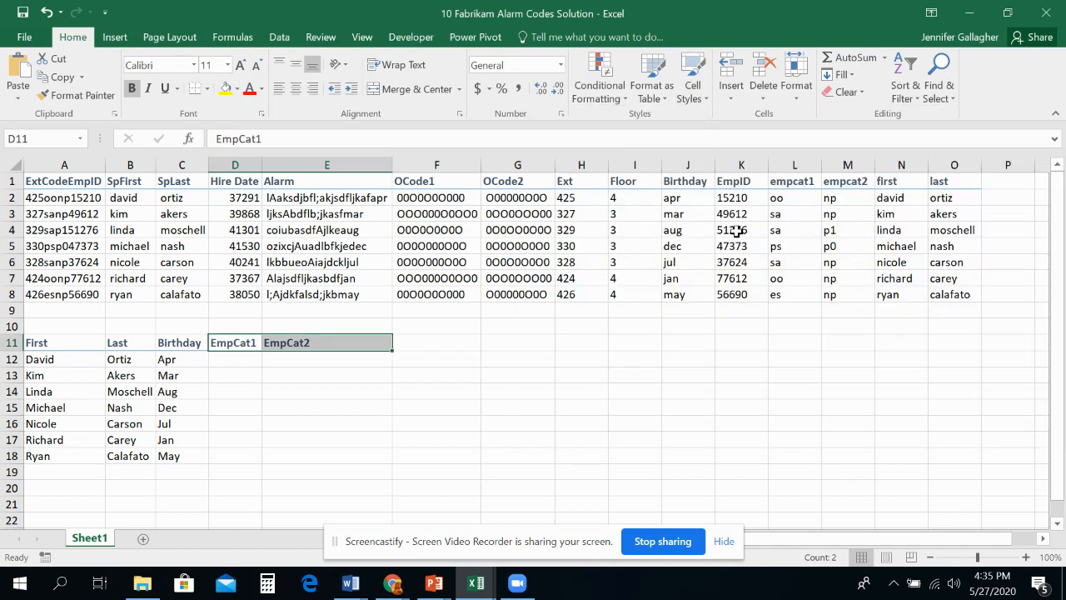
{"action": "left_click", "coordinate": [243, 421]}
Step: Insert the UPPER function in D12 with L2 as its text argument and copy it down through D18
{"action": "left_click", "coordinate": [237, 362]}
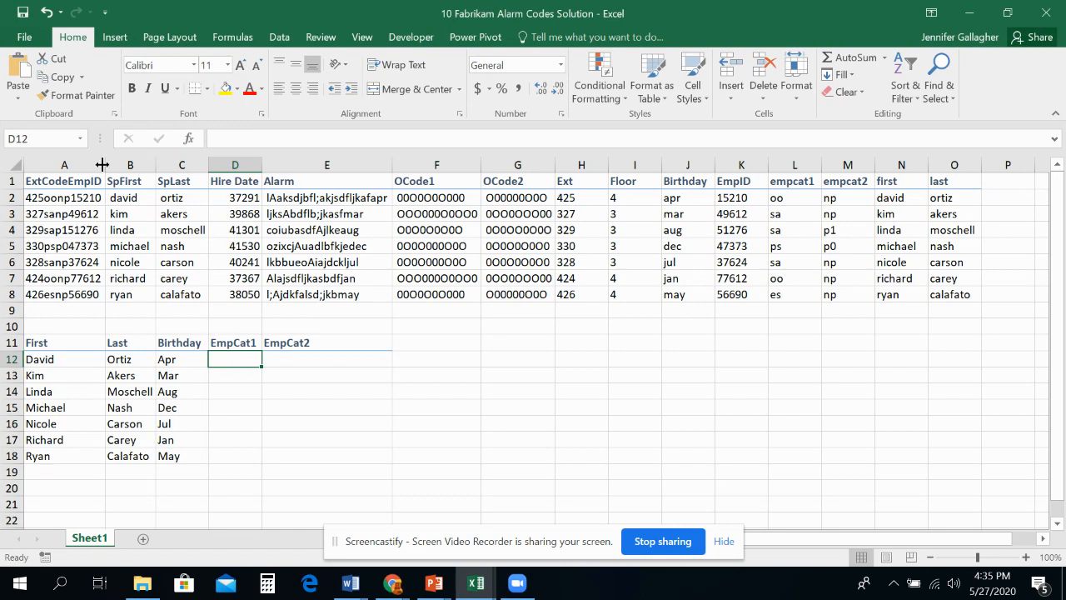
{"action": "left_click", "coordinate": [232, 38]}
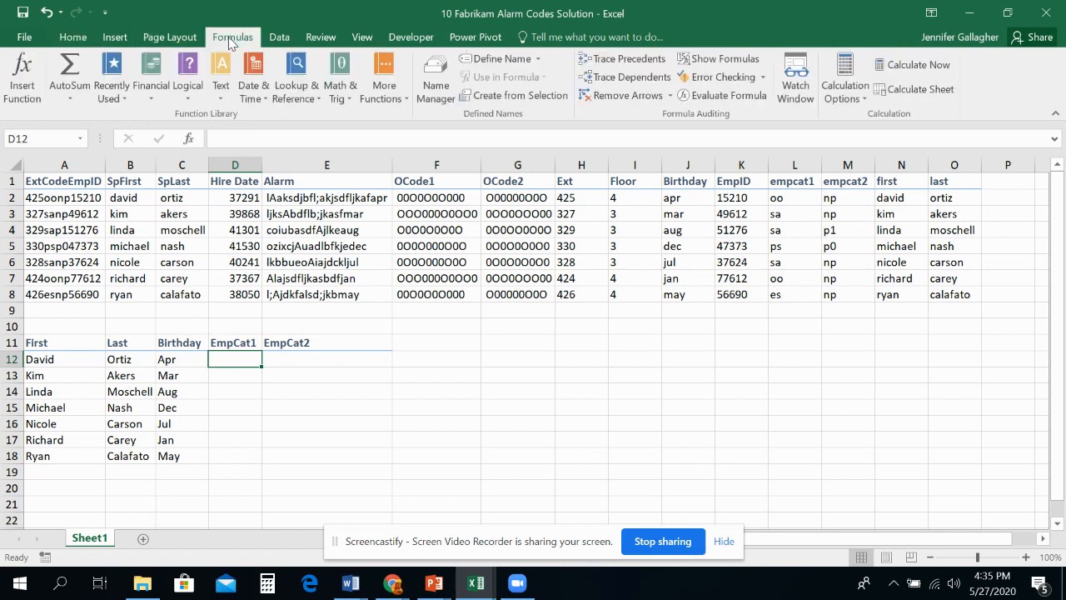
{"action": "left_click", "coordinate": [221, 84]}
{"action": "scroll", "coordinate": [269, 279], "scroll_direction": "down", "scroll_amount": 3}
{"action": "left_click", "coordinate": [245, 435]}
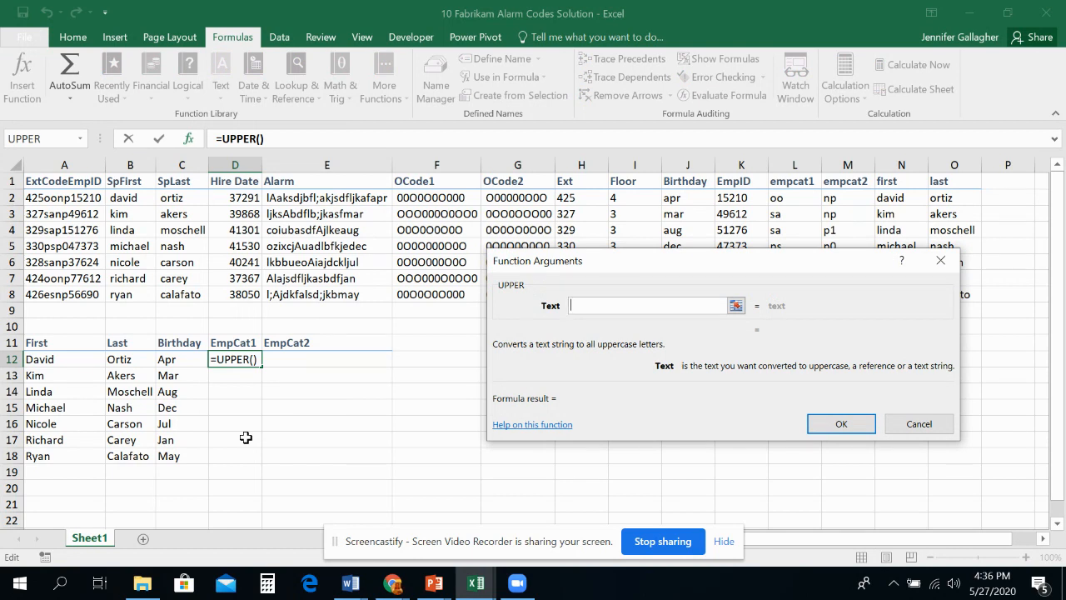
{"action": "left_click_drag", "start_coordinate": [606, 260], "coordinate": [587, 324]}
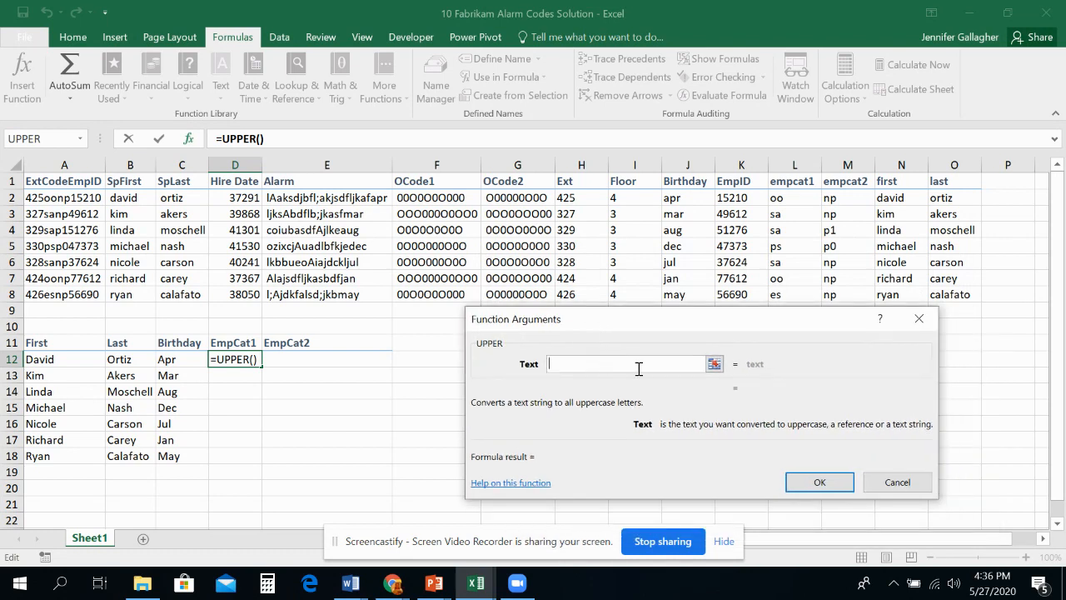
{"action": "left_click", "coordinate": [788, 202]}
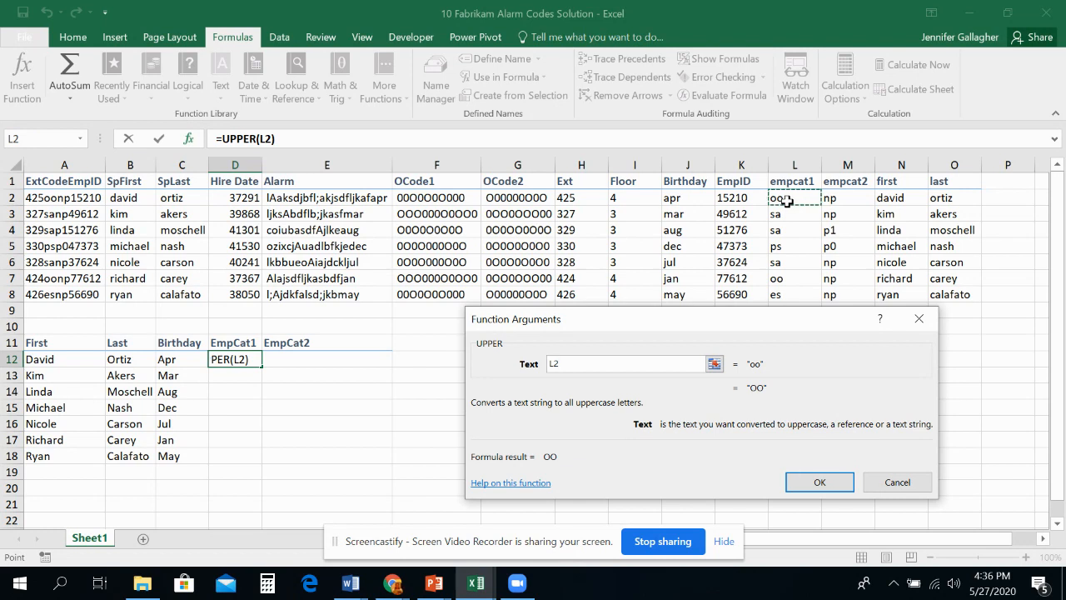
{"action": "left_click", "coordinate": [808, 488]}
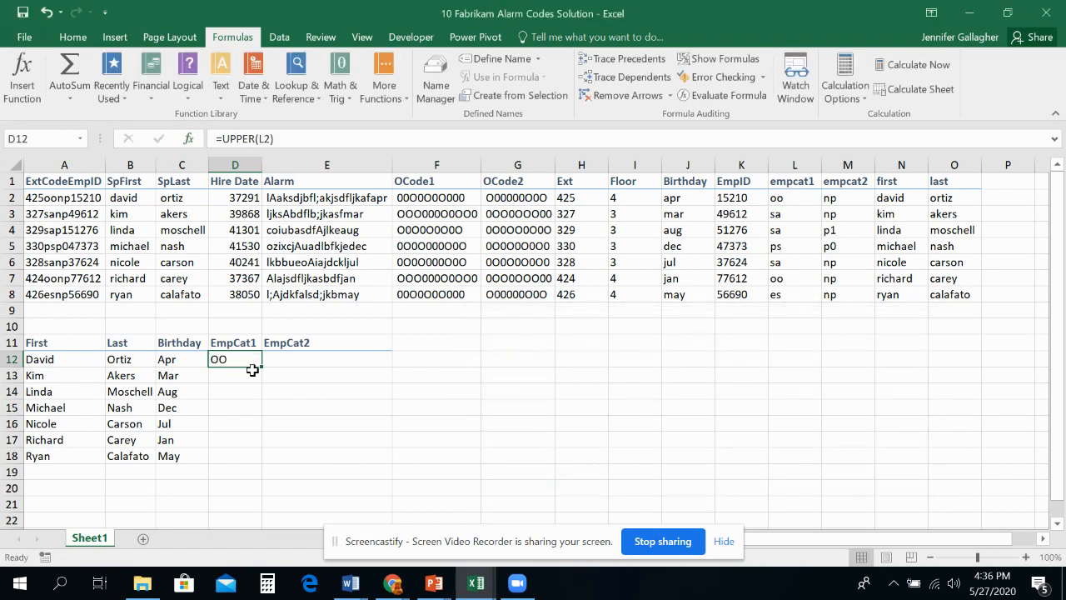
{"action": "left_click_drag", "start_coordinate": [262, 367], "coordinate": [262, 461]}
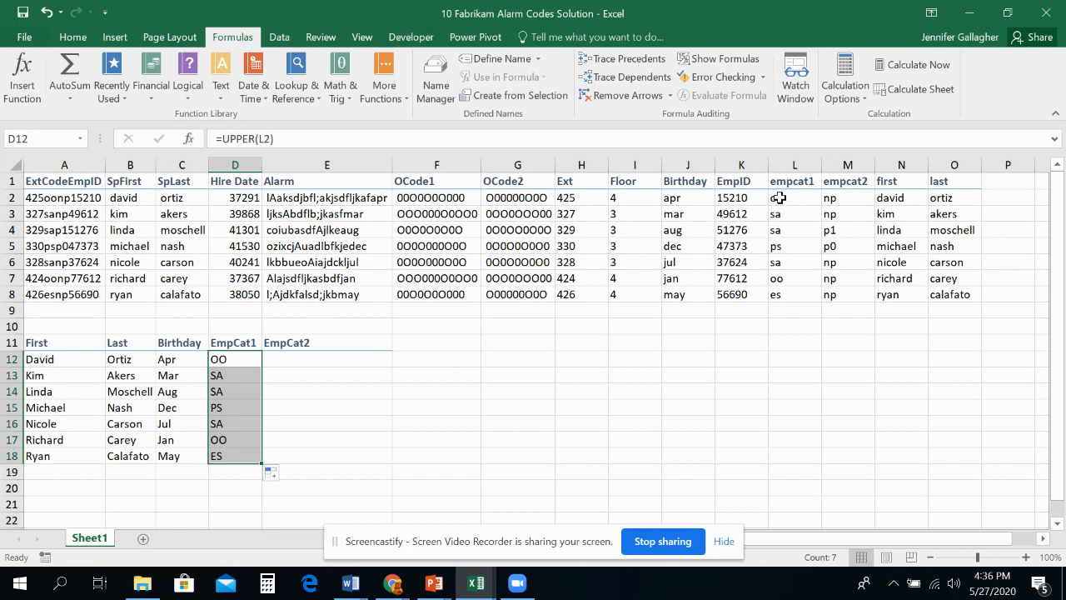
Step: Copy the D12 formula across to E12 and check the cell references in both formulas
{"action": "left_click", "coordinate": [291, 355]}
{"action": "left_click", "coordinate": [251, 357]}
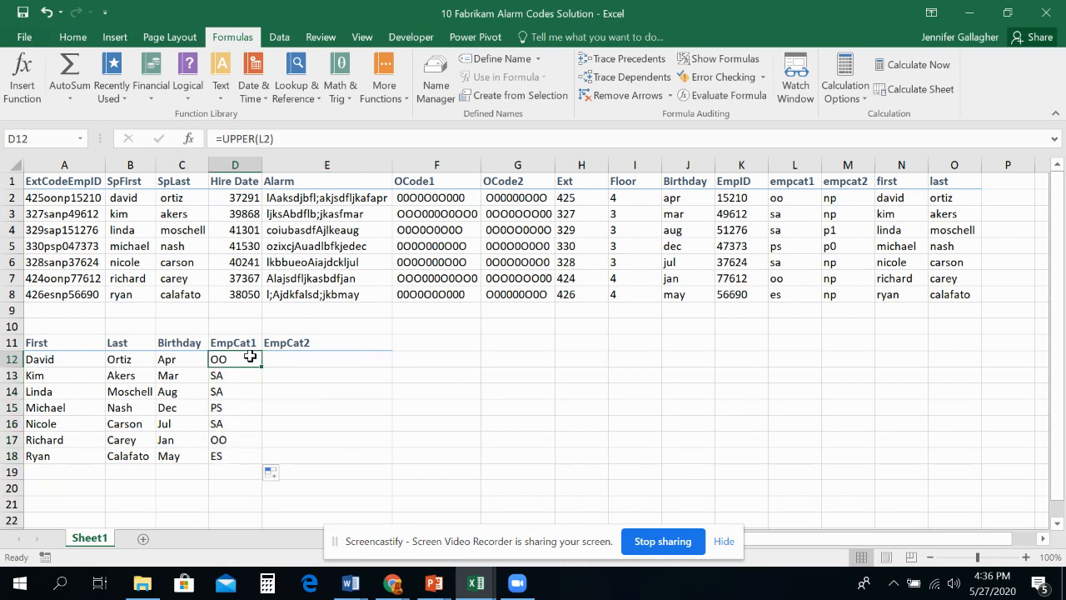
{"action": "left_click_drag", "start_coordinate": [262, 366], "coordinate": [364, 366]}
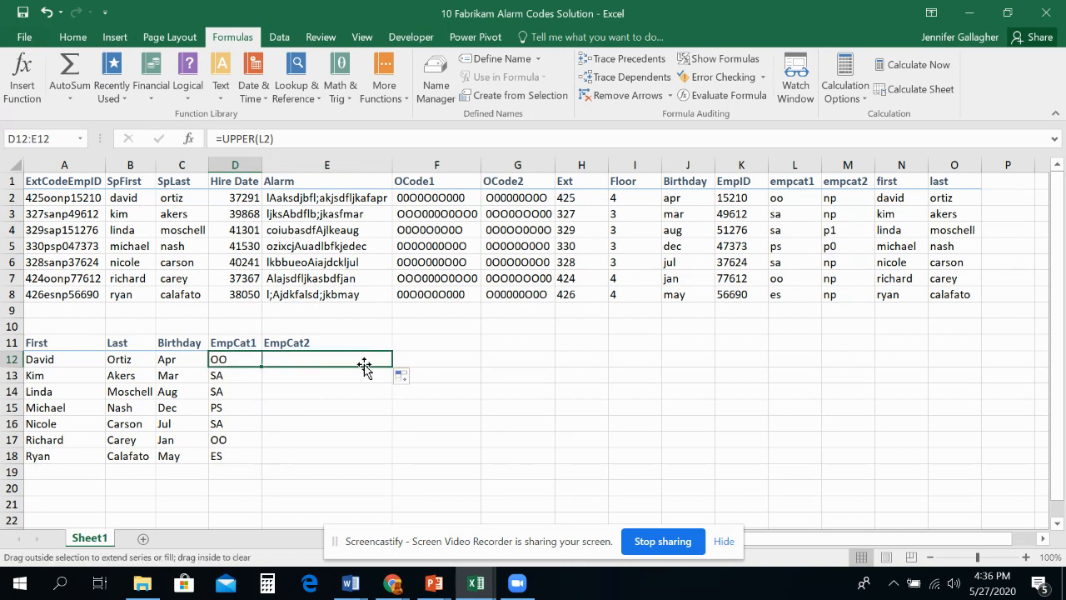
{"action": "double_click", "coordinate": [236, 360]}
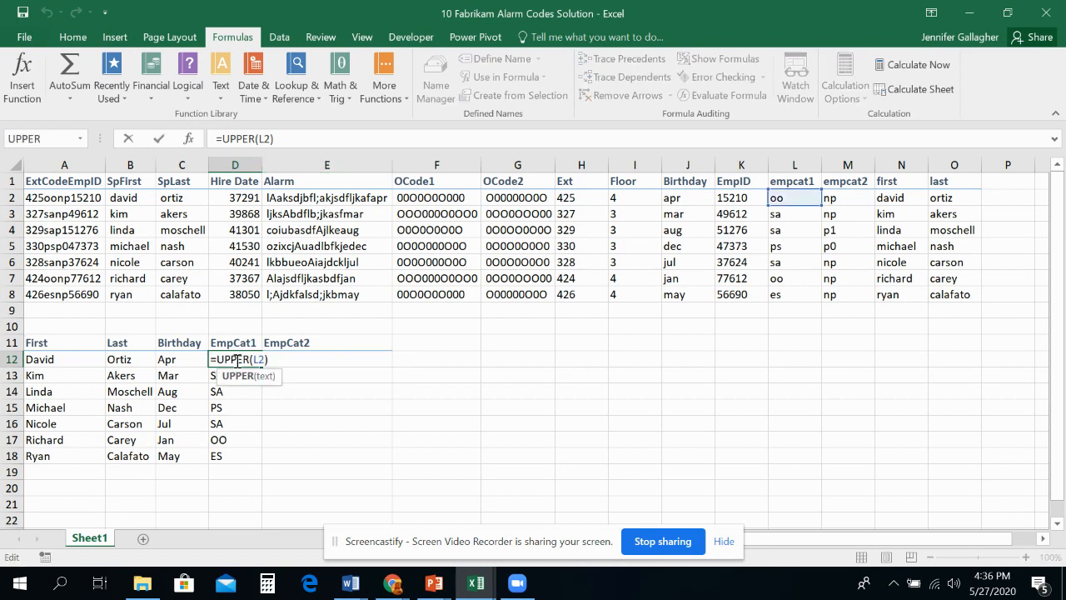
{"action": "left_click", "coordinate": [285, 359]}
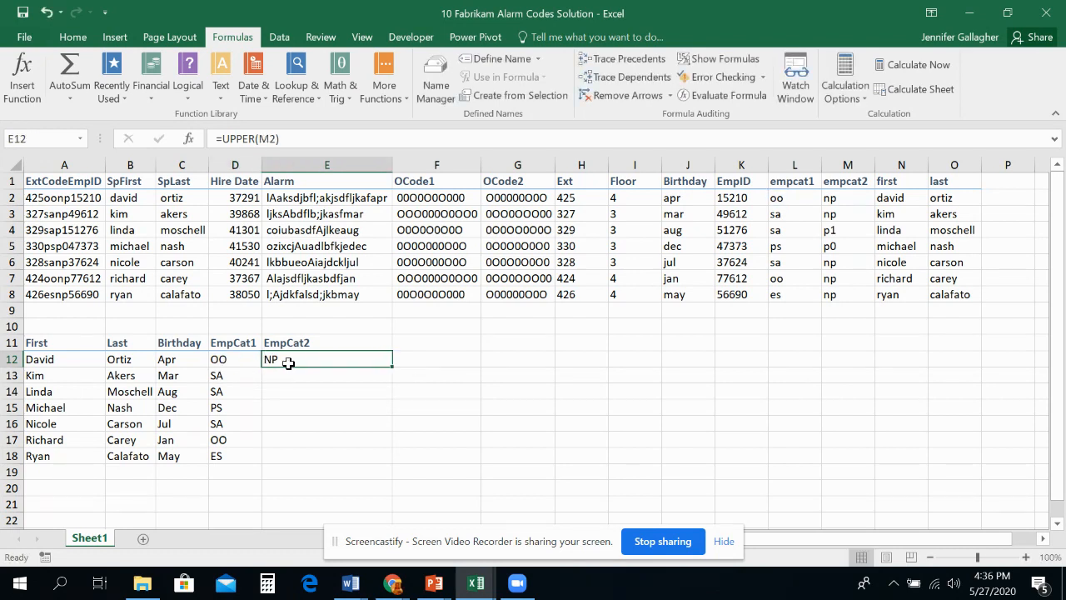
{"action": "double_click", "coordinate": [289, 360]}
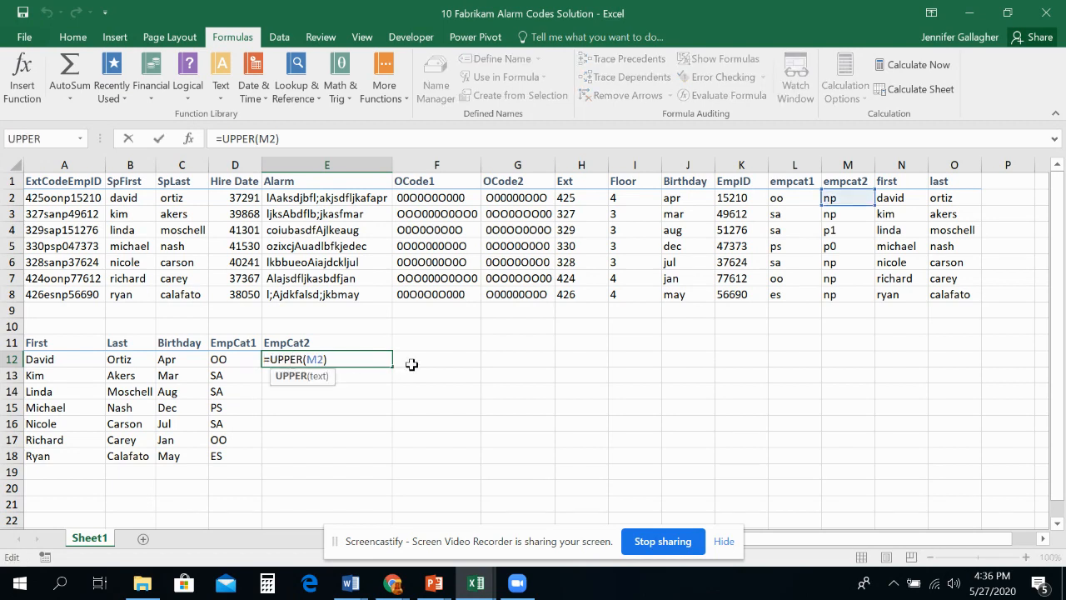
{"action": "key", "text": "Return"}
Step: Copy the E12 formula down through E18 and save the workbook
{"action": "left_click", "coordinate": [337, 360]}
{"action": "left_click_drag", "start_coordinate": [390, 367], "coordinate": [393, 466]}
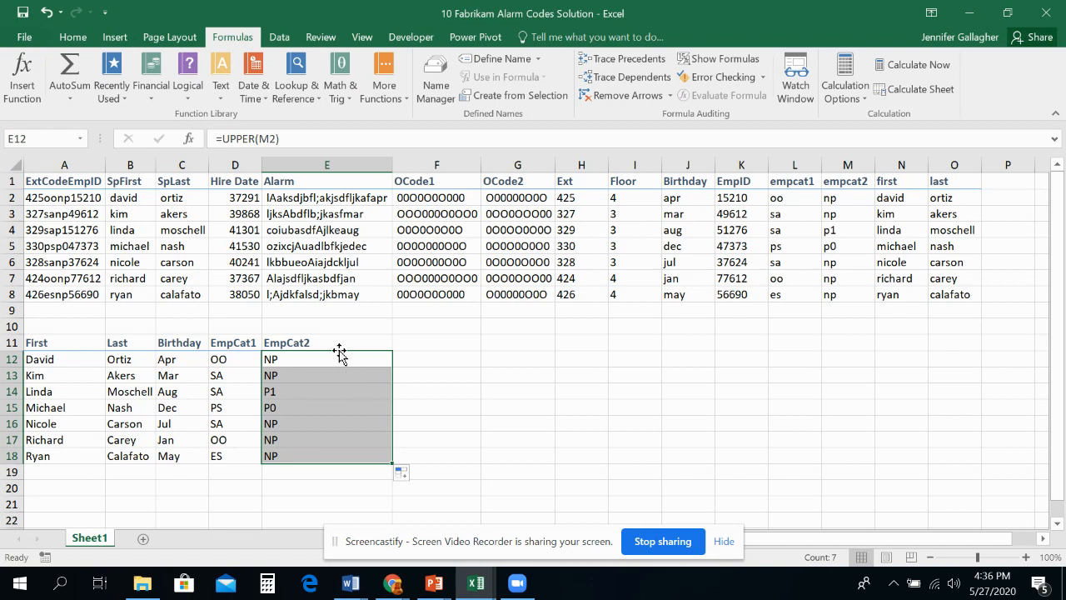
{"action": "left_click", "coordinate": [24, 18]}
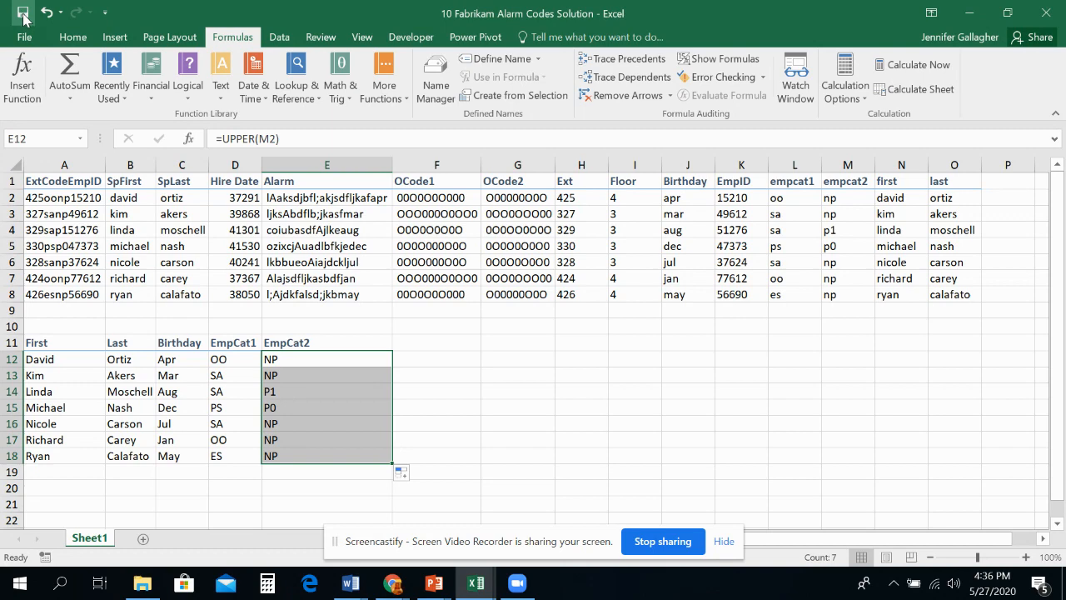
Step: Switch to the L10 Lecture Slides in PowerPoint, review the Using LOWER slide, and return to the Alarm Codes Solution workbook in Excel
{"action": "left_click", "coordinate": [432, 590]}
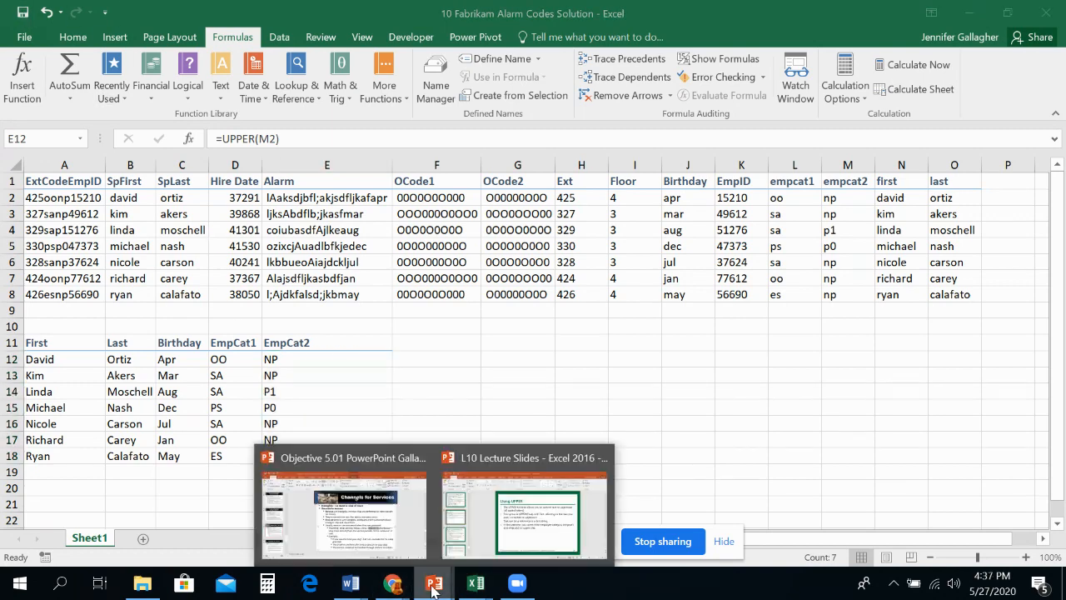
{"action": "left_click", "coordinate": [481, 542]}
{"action": "scroll", "coordinate": [102, 418], "scroll_direction": "down", "scroll_amount": 1}
{"action": "left_click", "coordinate": [97, 422]}
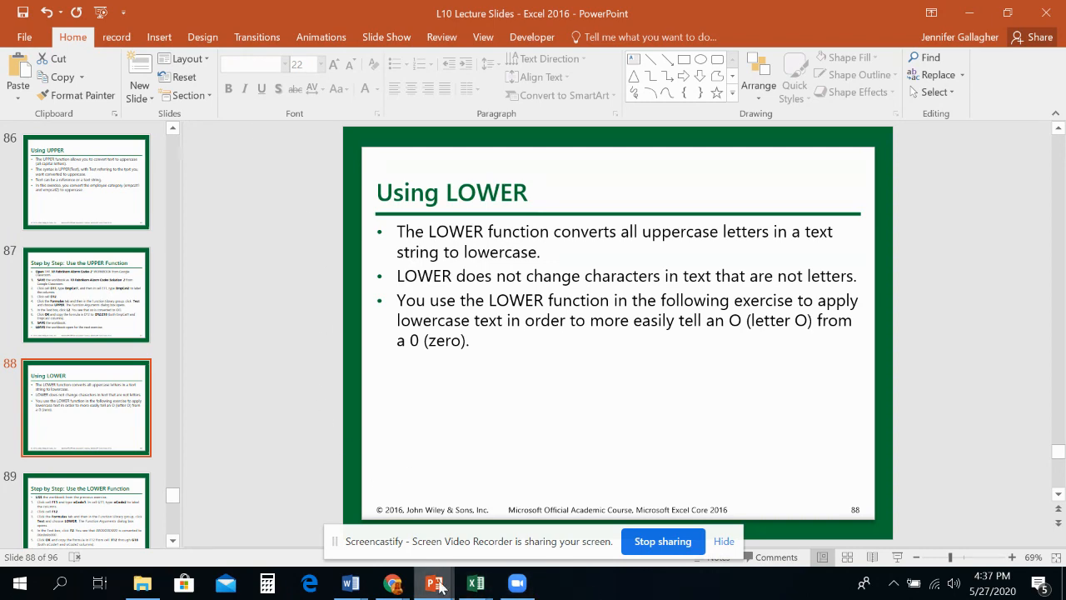
{"action": "left_click", "coordinate": [462, 594]}
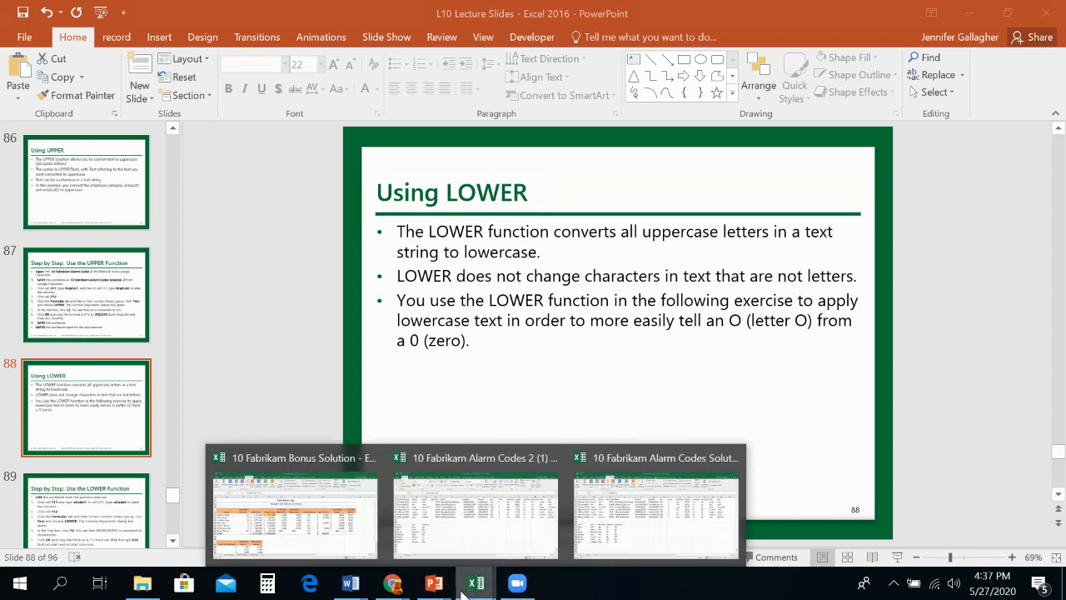
{"action": "left_click", "coordinate": [583, 533]}
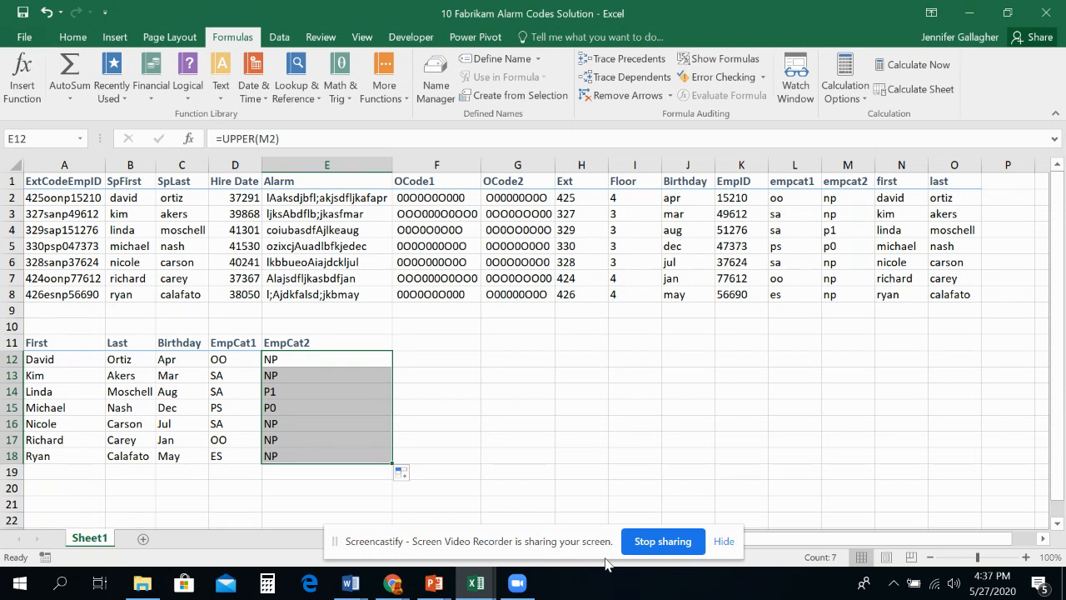
Step: Enter the headings 0Code1 in F11 and oCode2 in G11
{"action": "left_click", "coordinate": [422, 342]}
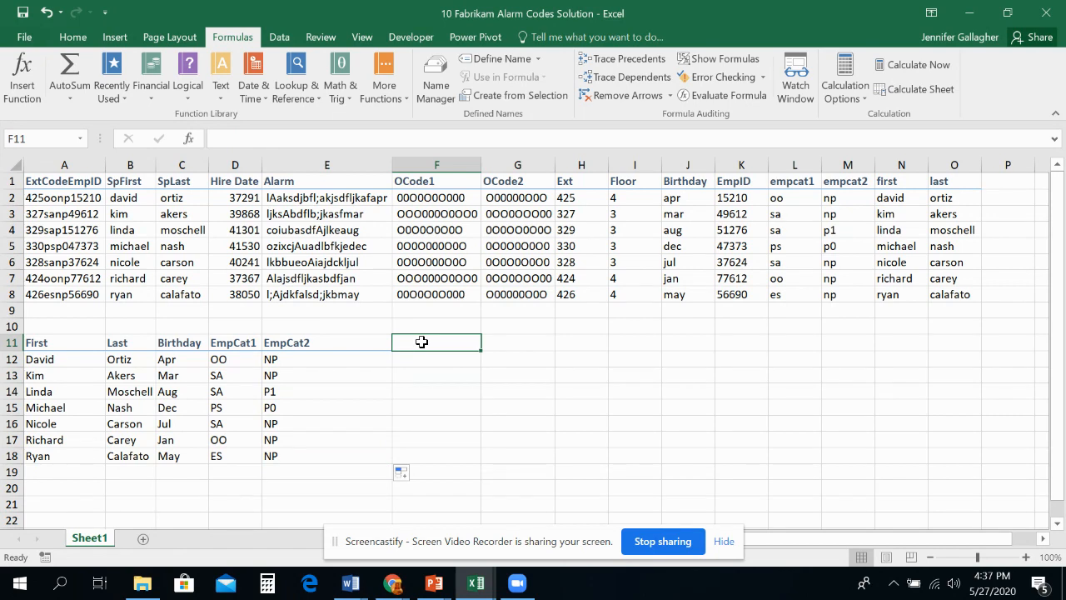
{"action": "type", "text": "0"}
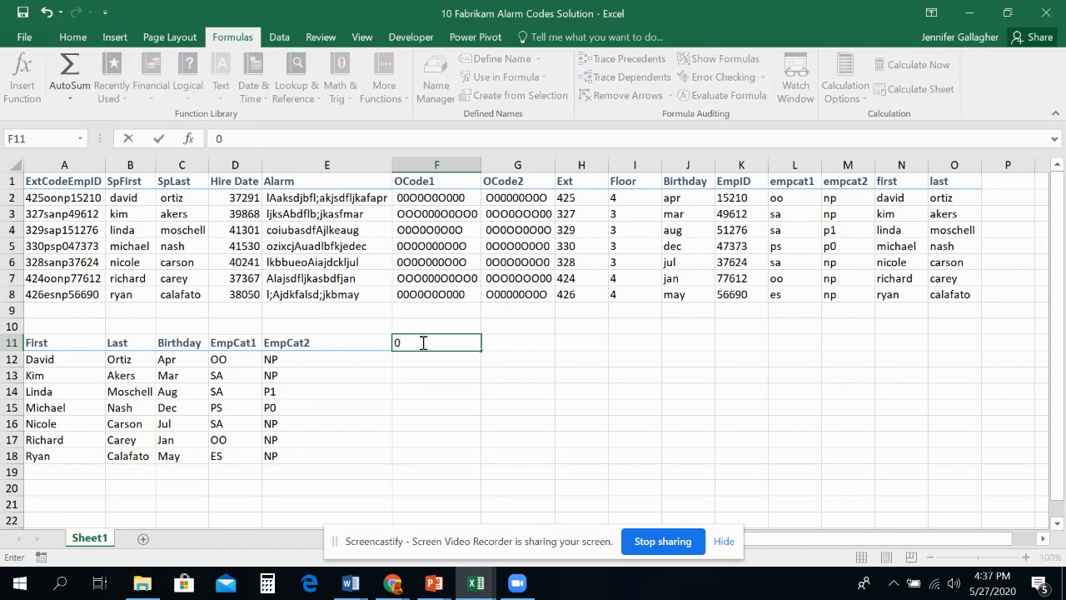
{"action": "type", "text": "Code1"}
{"action": "key", "text": "Tab"}
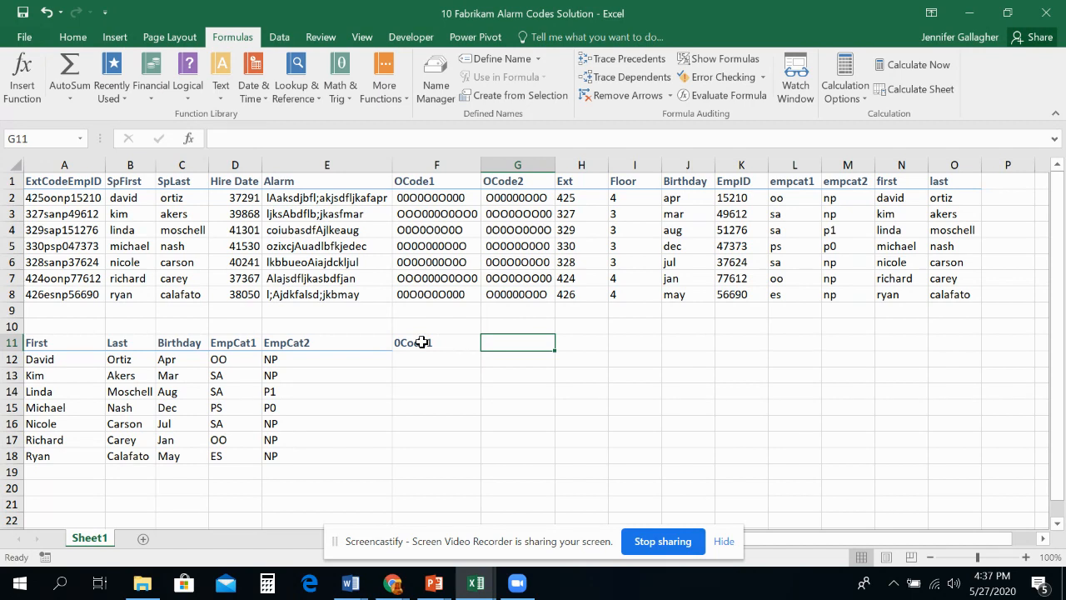
{"action": "type", "text": "o"}
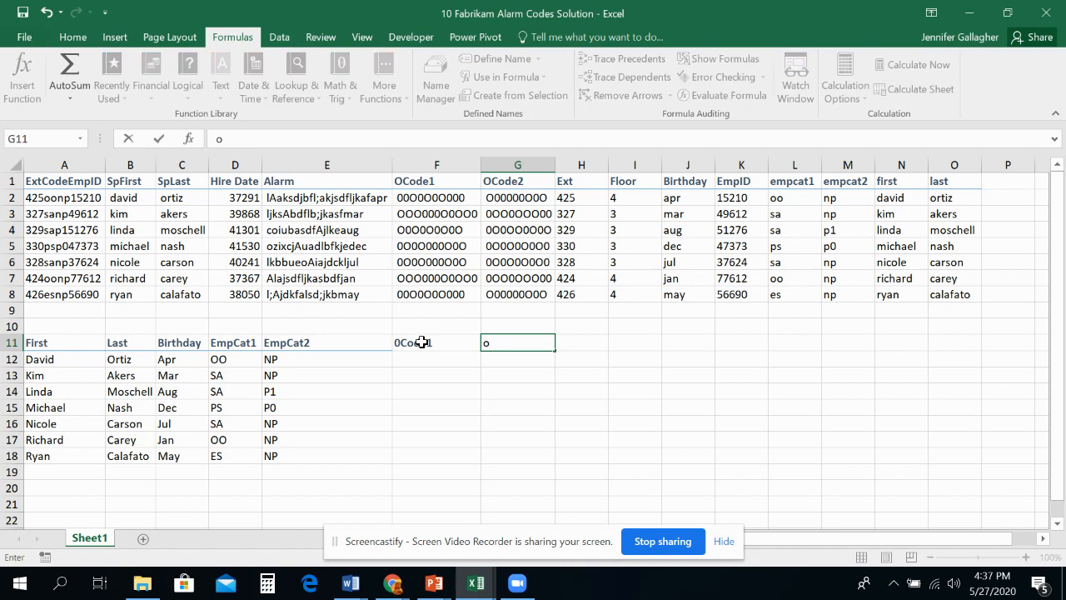
{"action": "type", "text": "Code2"}
{"action": "key", "text": "Return"}
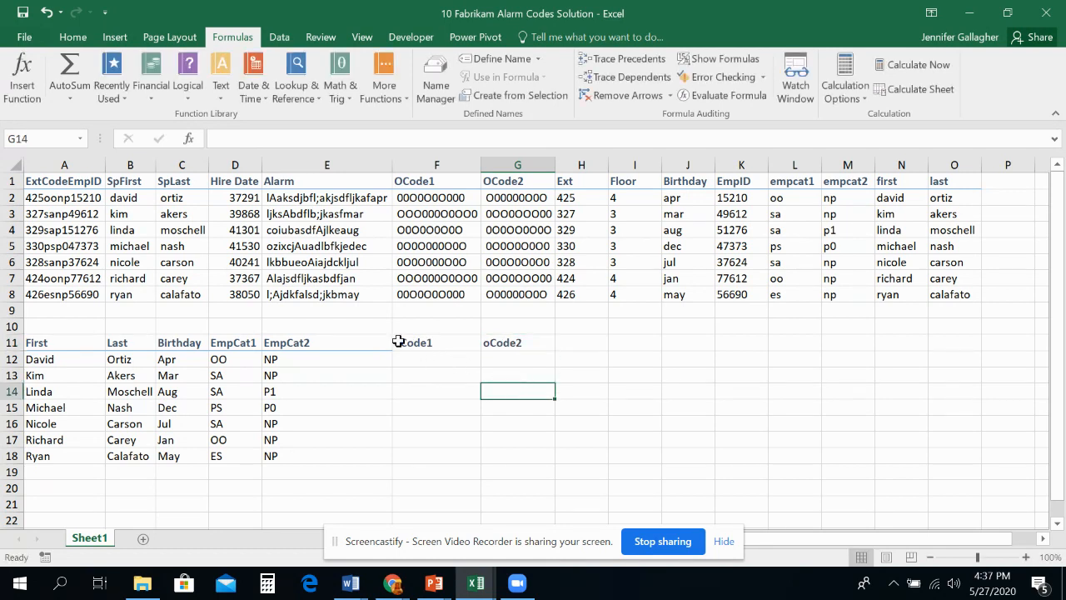
Step: Correct the heading in F11 to oCode1, replacing the leading zero with a lowercase letter o
{"action": "left_click", "coordinate": [398, 342]}
{"action": "left_click", "coordinate": [500, 343]}
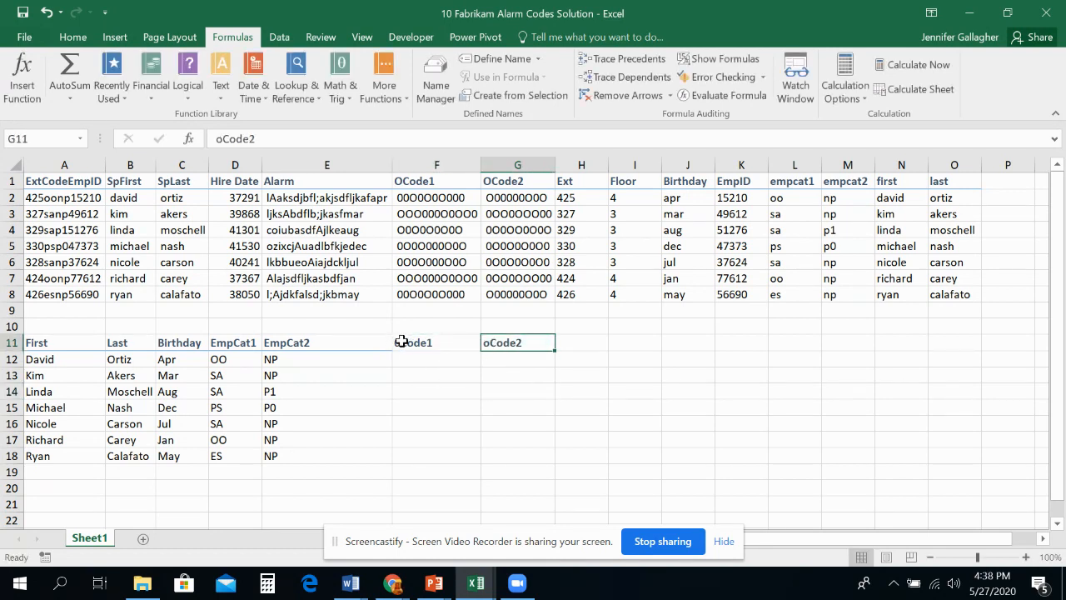
{"action": "double_click", "coordinate": [403, 343]}
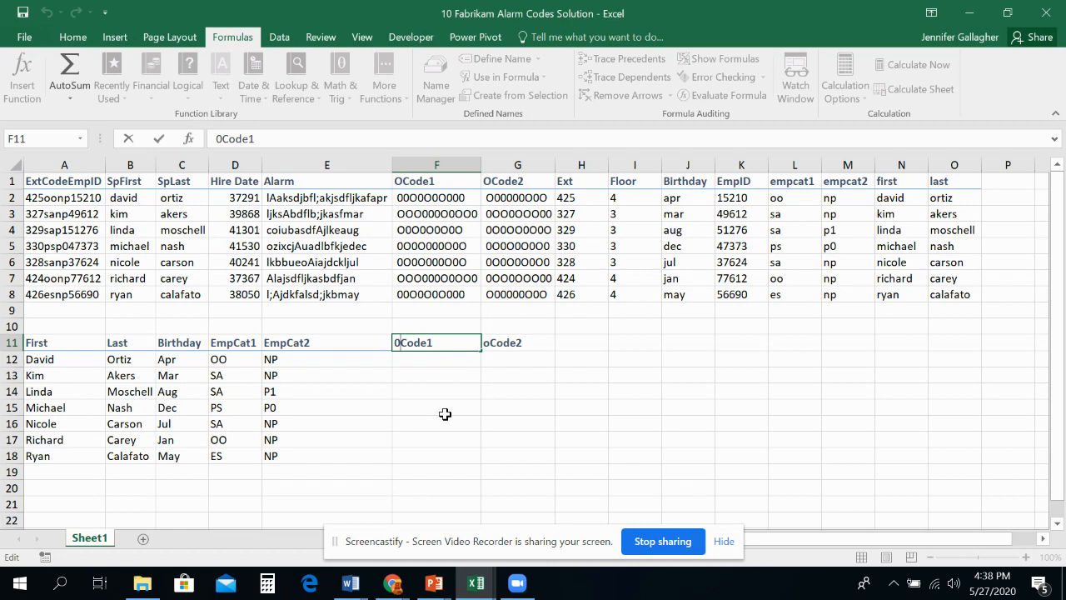
{"action": "key", "text": "BackSpace"}
{"action": "type", "text": "o"}
{"action": "key", "text": "Return"}
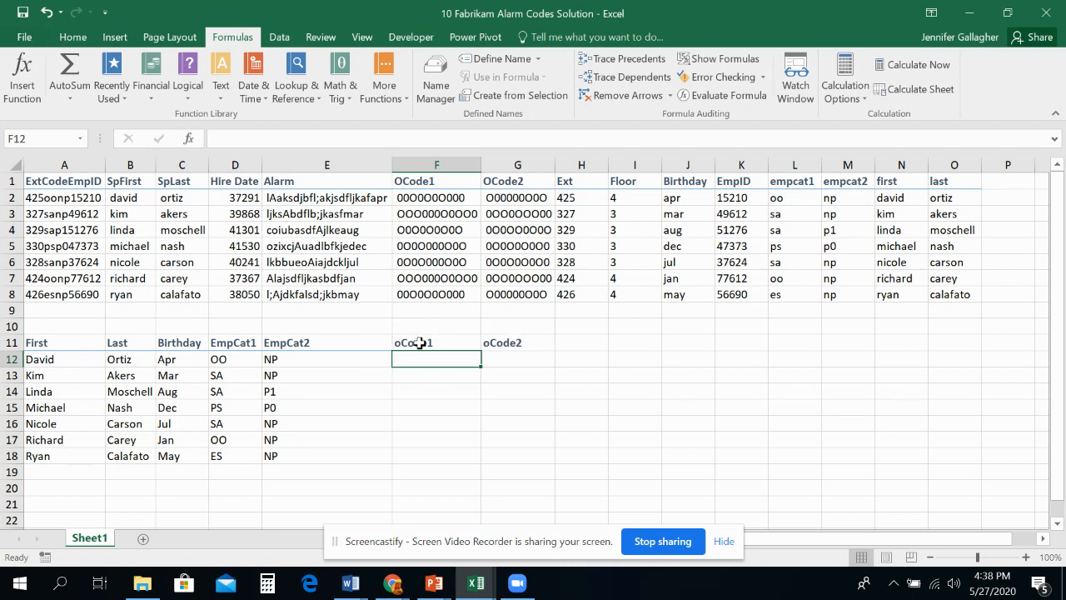
Step: Apply the heading cell style used by the other row 11 headers to F11:G11
{"action": "left_click_drag", "start_coordinate": [416, 343], "coordinate": [506, 342]}
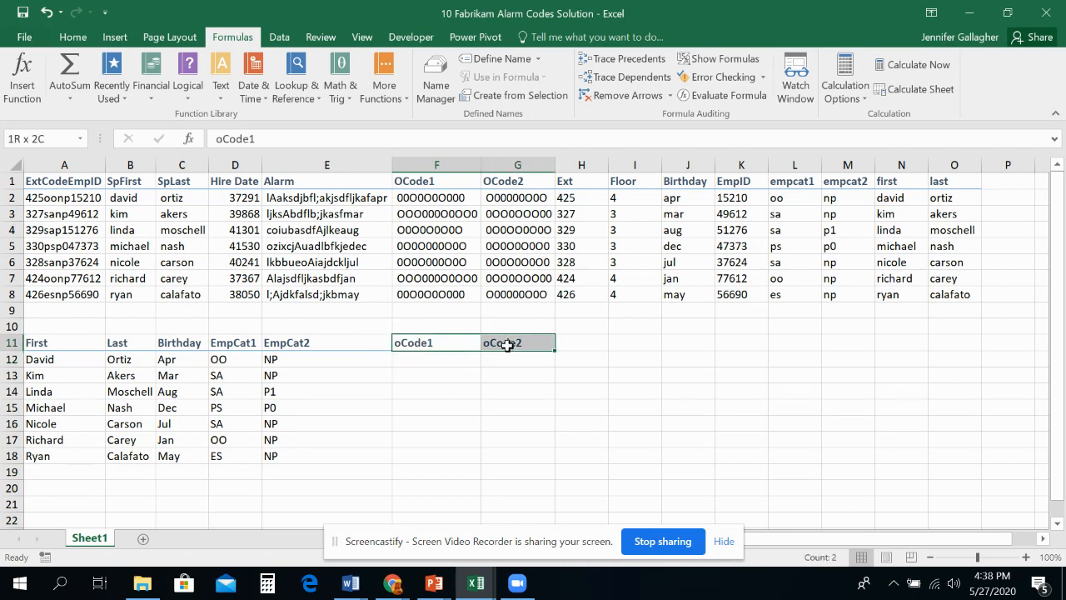
{"action": "left_click", "coordinate": [72, 38]}
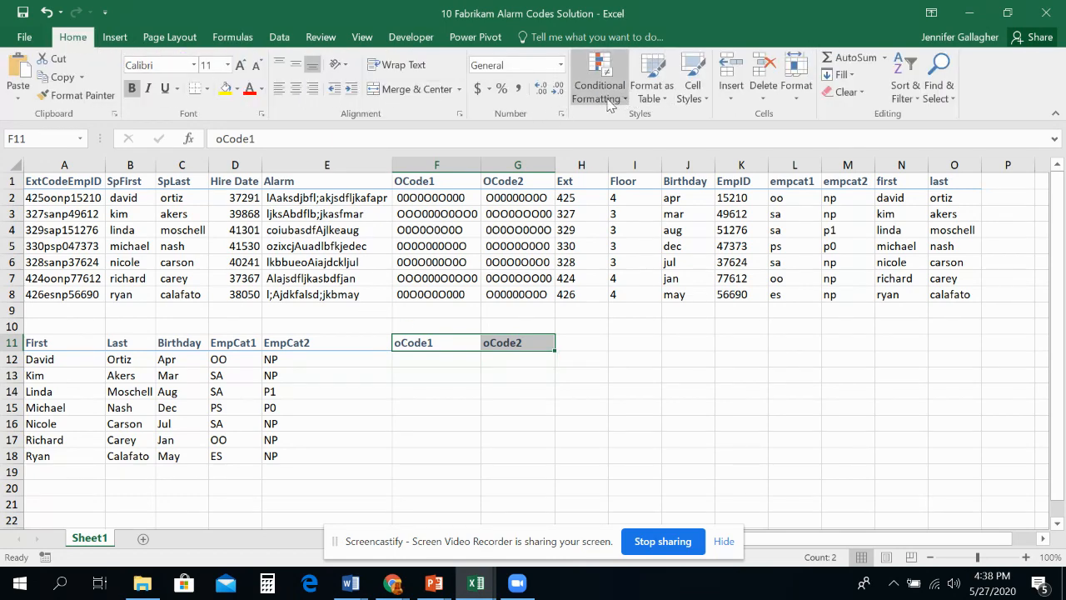
{"action": "left_click", "coordinate": [692, 88]}
{"action": "left_click", "coordinate": [738, 239]}
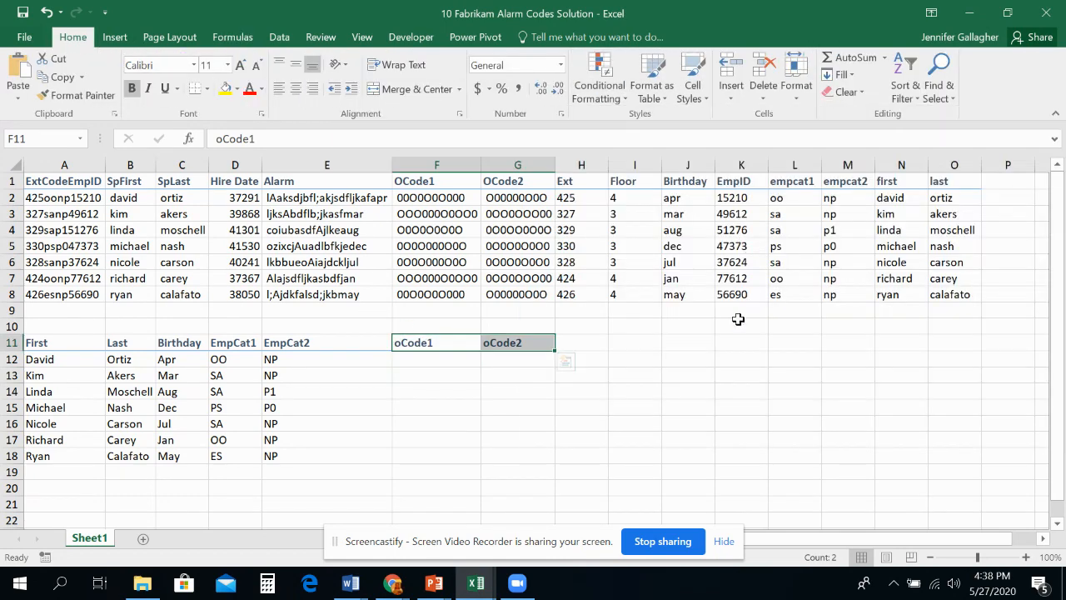
{"action": "left_click", "coordinate": [704, 354]}
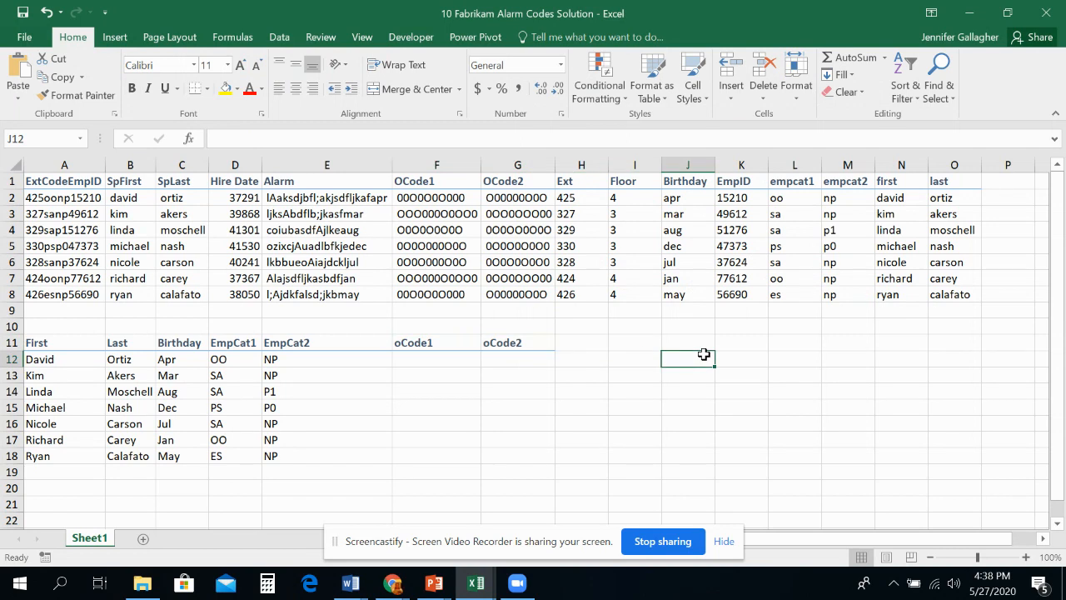
Step: Insert a LOWER function in F12 that converts F2, and copy it down through F18
{"action": "left_click", "coordinate": [421, 360]}
{"action": "left_click", "coordinate": [225, 42]}
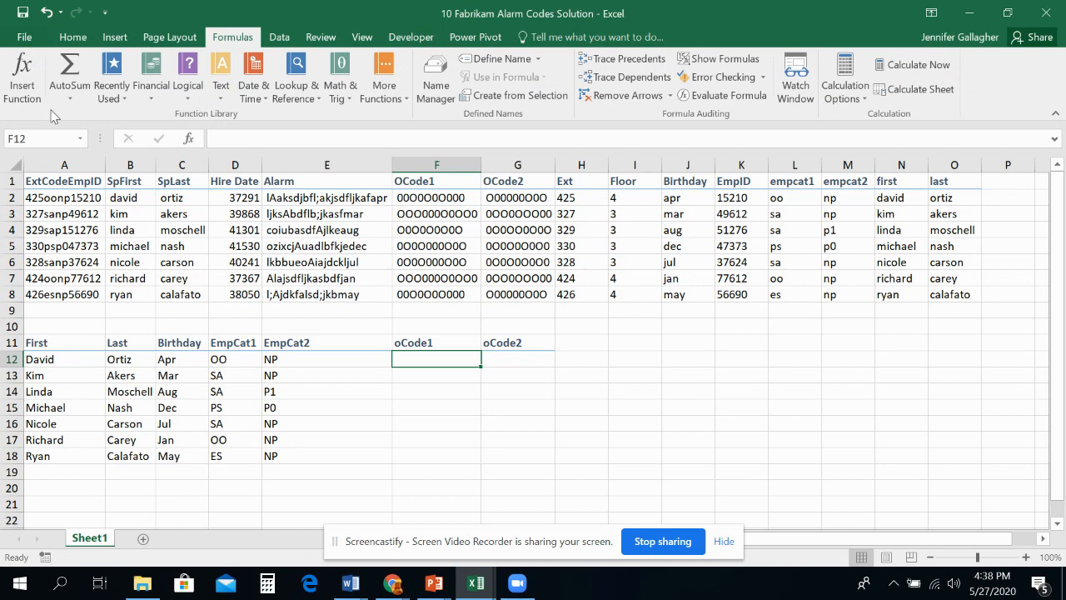
{"action": "left_click", "coordinate": [219, 93]}
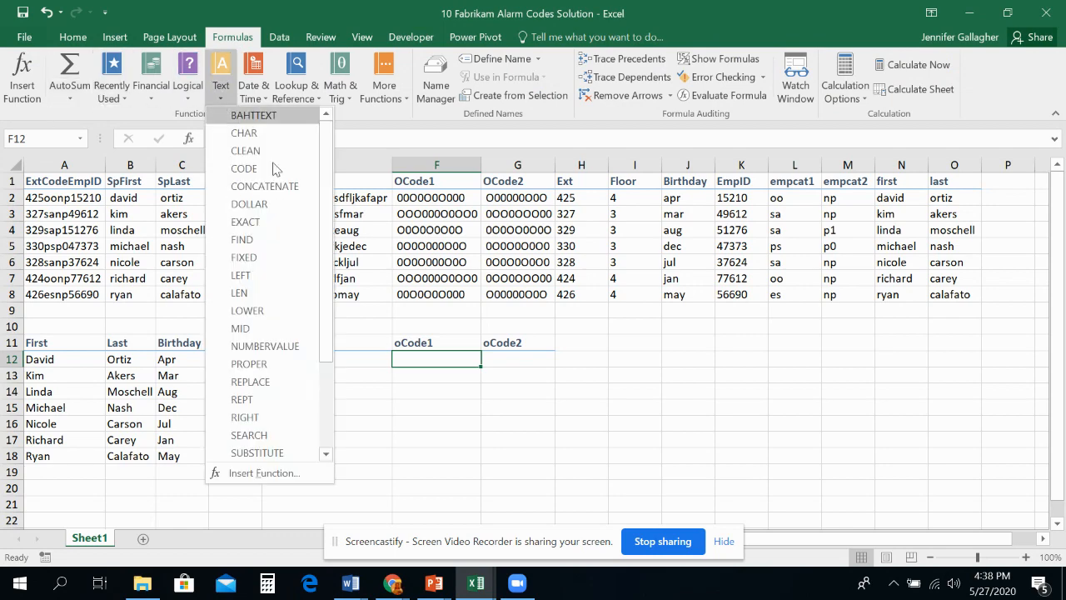
{"action": "left_click", "coordinate": [260, 311]}
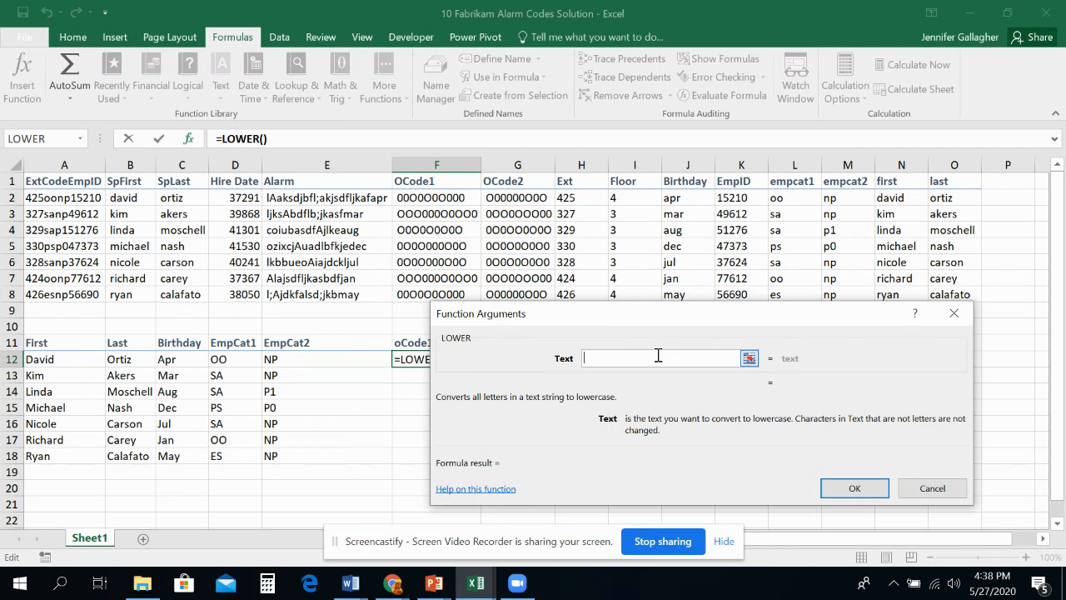
{"action": "left_click", "coordinate": [420, 198]}
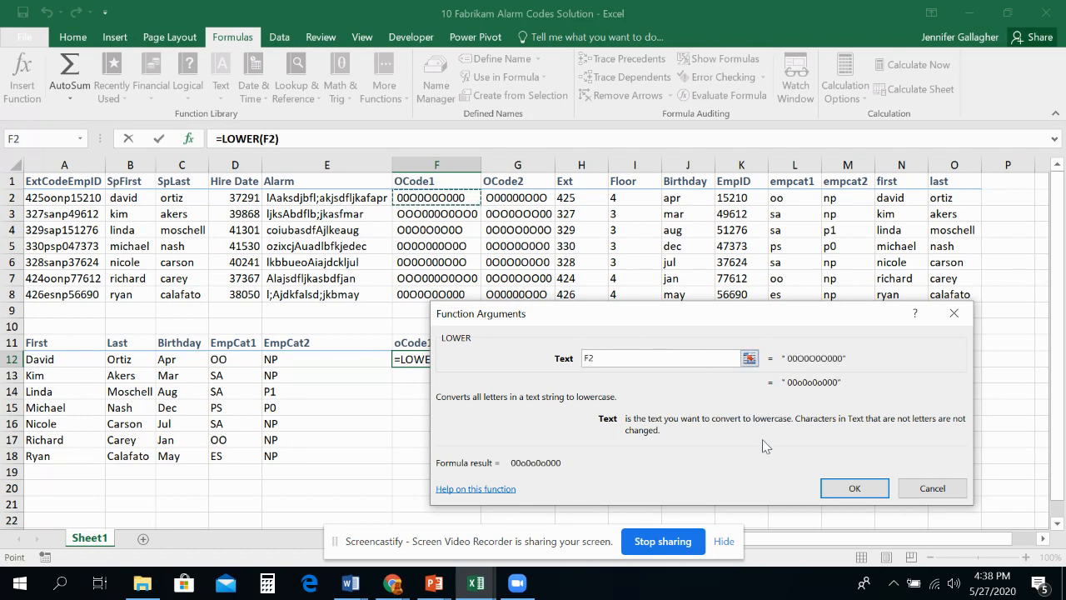
{"action": "left_click", "coordinate": [855, 488]}
{"action": "left_click_drag", "start_coordinate": [481, 366], "coordinate": [485, 461]}
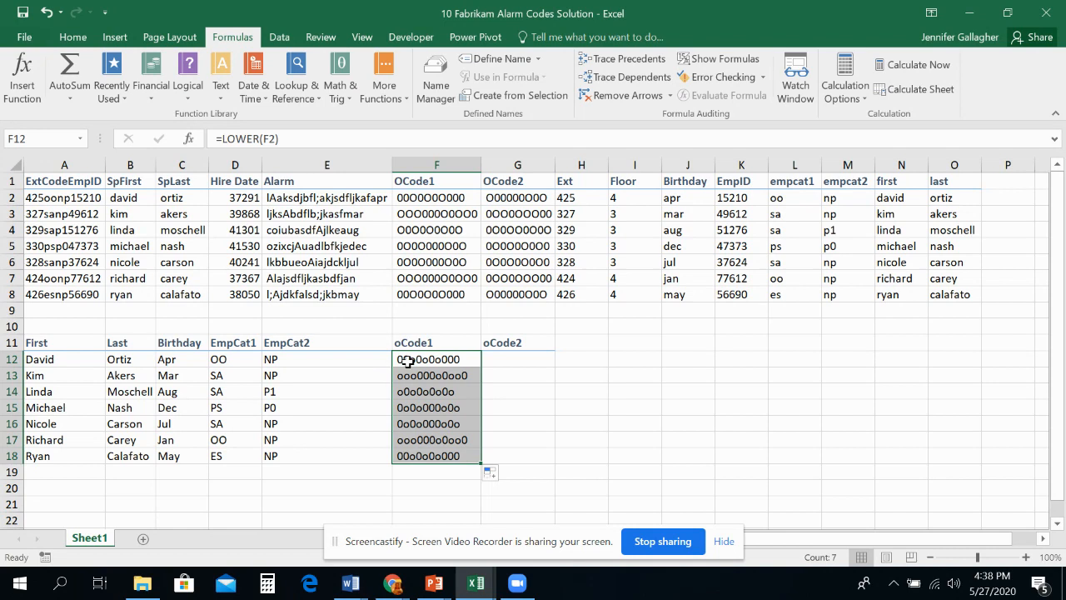
Step: Copy the F12 LOWER formula across to G12 and fill it down through G18
{"action": "left_click", "coordinate": [455, 366]}
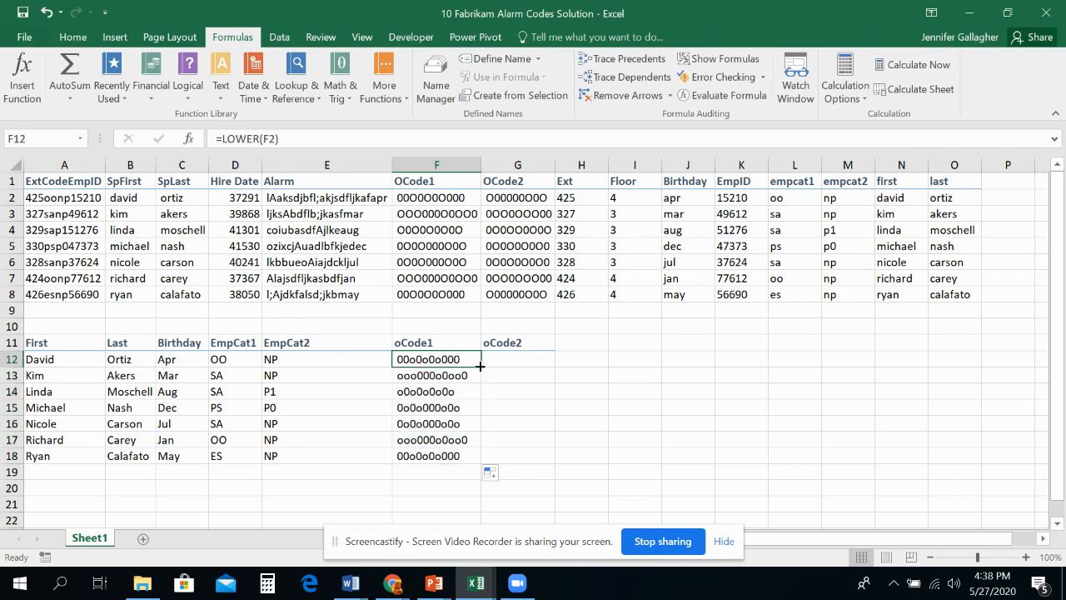
{"action": "left_click_drag", "start_coordinate": [483, 367], "coordinate": [555, 363]}
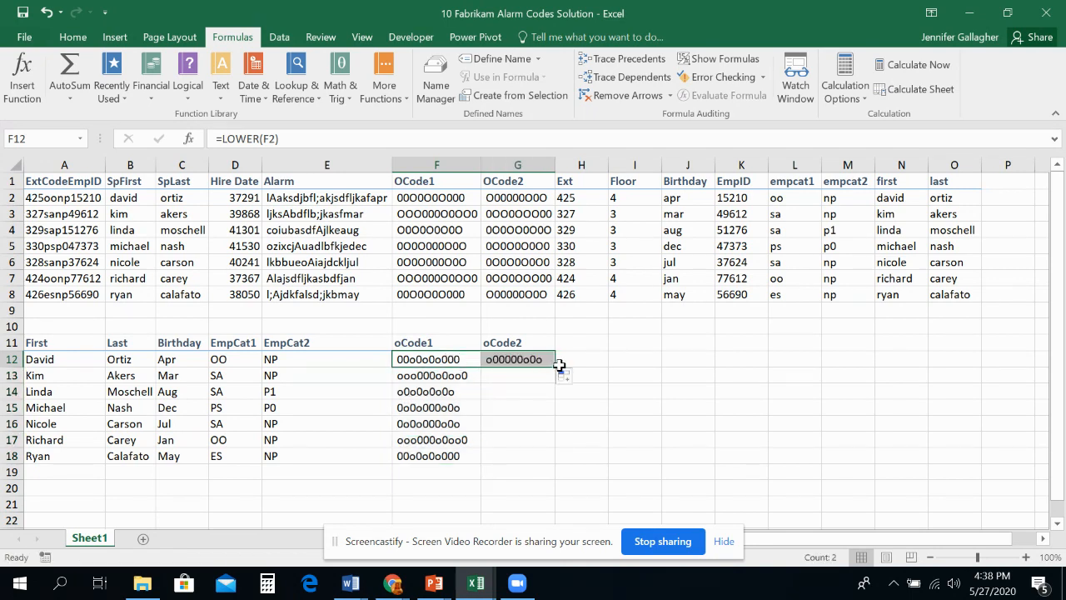
{"action": "left_click", "coordinate": [534, 361]}
{"action": "left_click_drag", "start_coordinate": [556, 368], "coordinate": [553, 424]}
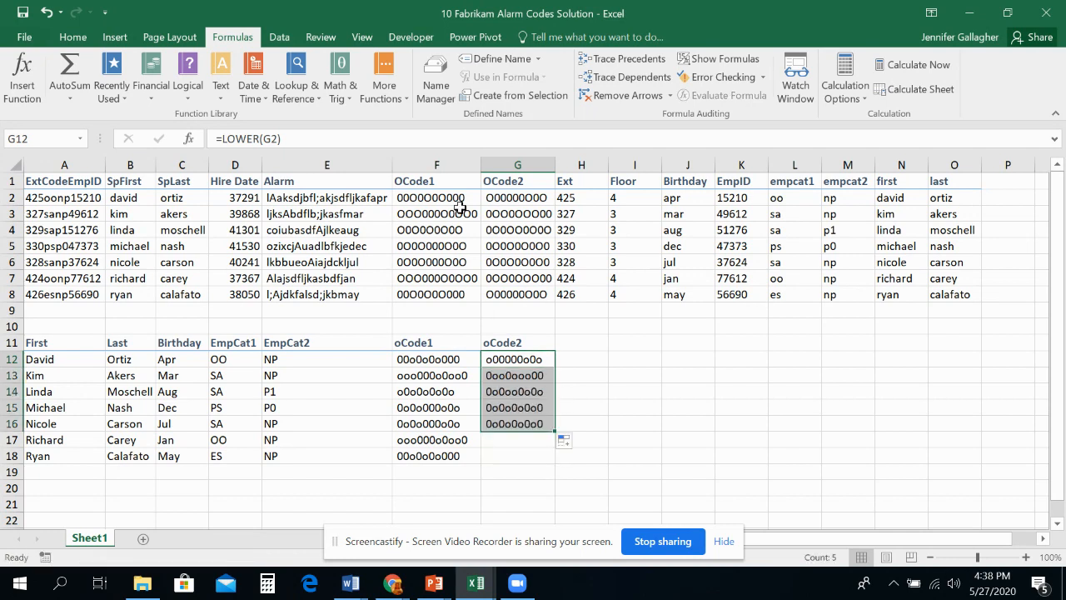
{"action": "left_click_drag", "start_coordinate": [555, 430], "coordinate": [556, 468]}
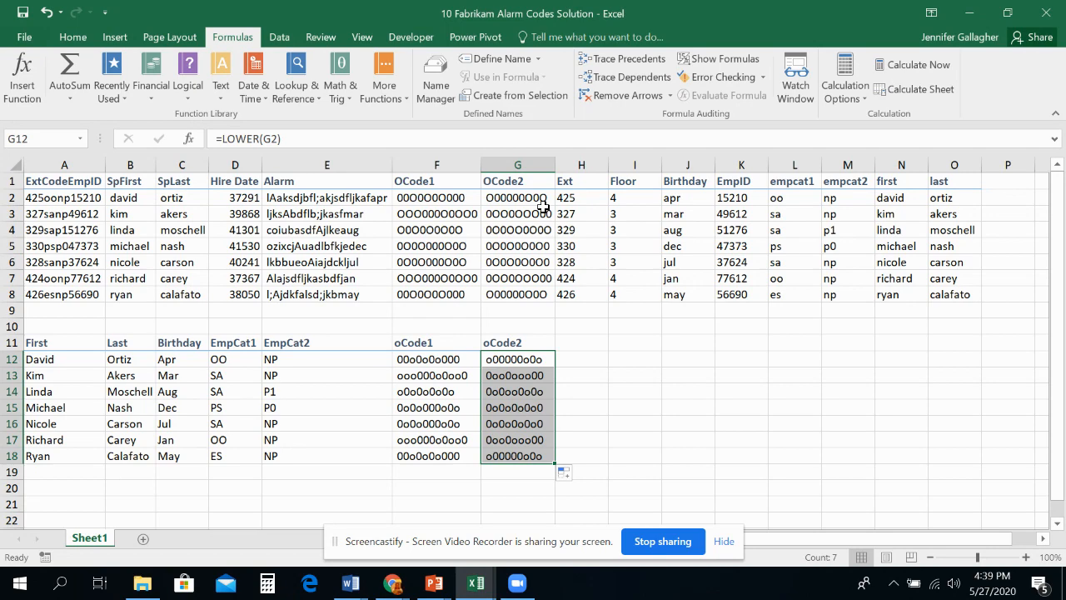
Step: Switch to the L10 Lecture Slides in PowerPoint, review the Using CONCATENATE slide, and return to the Alarm Codes Solution workbook in Excel
{"action": "mouse_move", "coordinate": [434, 583]}
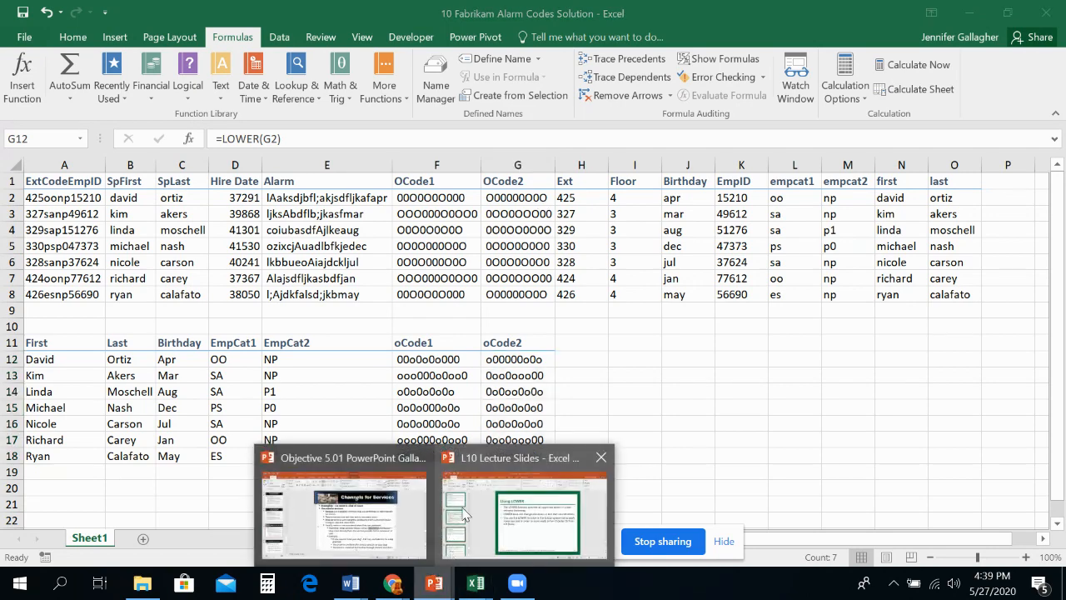
{"action": "left_click", "coordinate": [515, 507]}
{"action": "scroll", "coordinate": [179, 303], "scroll_direction": "down", "scroll_amount": 2}
{"action": "left_click", "coordinate": [75, 375]}
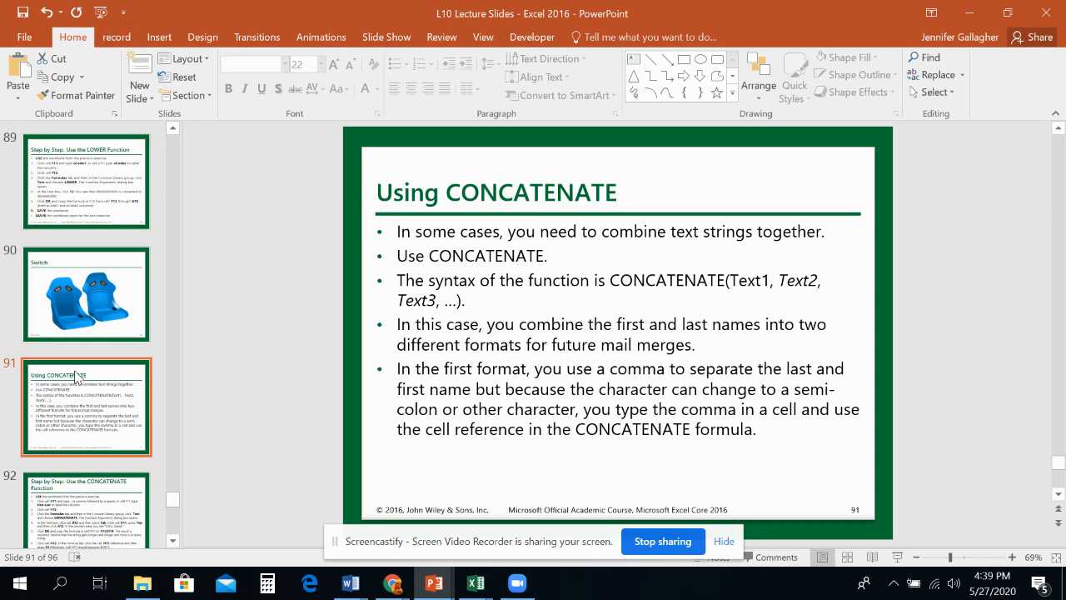
{"action": "scroll", "coordinate": [75, 377], "scroll_direction": "down", "scroll_amount": 1}
{"action": "left_click", "coordinate": [76, 376]}
{"action": "left_click", "coordinate": [99, 297]}
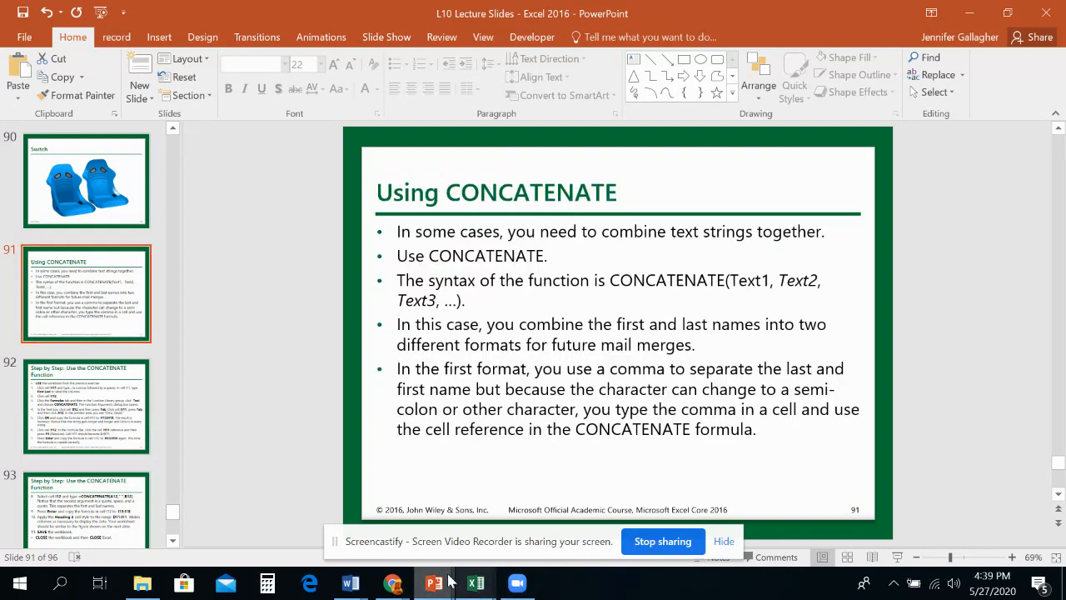
{"action": "mouse_move", "coordinate": [441, 581]}
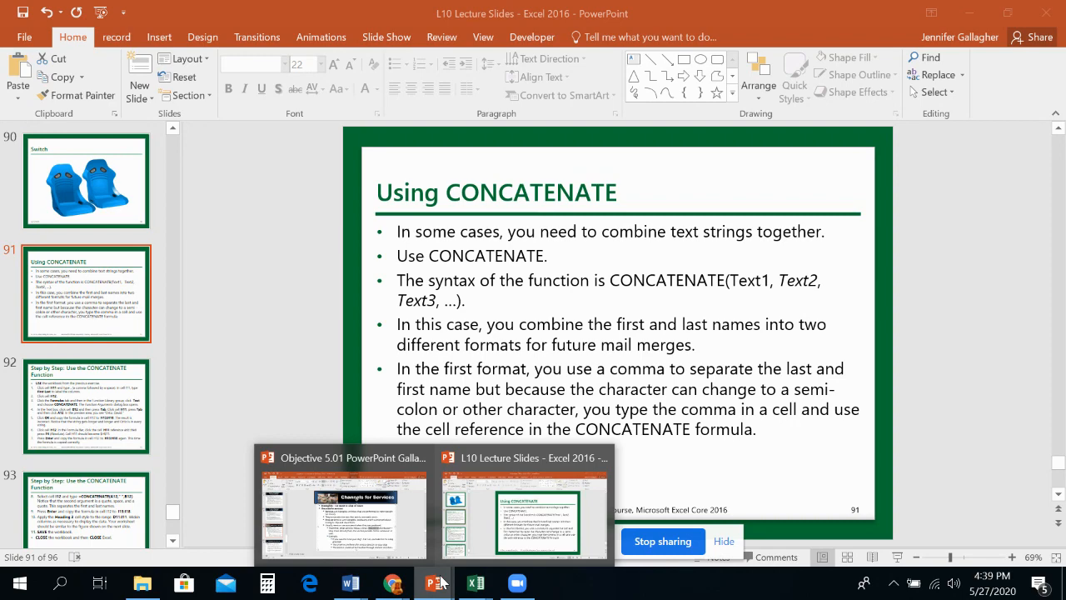
{"action": "mouse_move", "coordinate": [481, 583]}
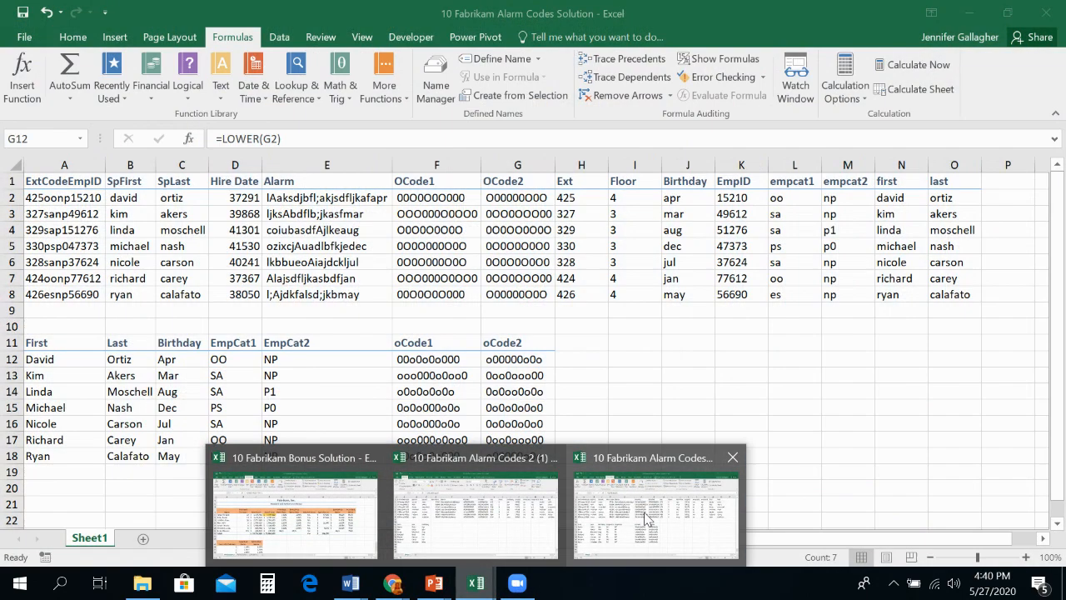
{"action": "left_click", "coordinate": [646, 518]}
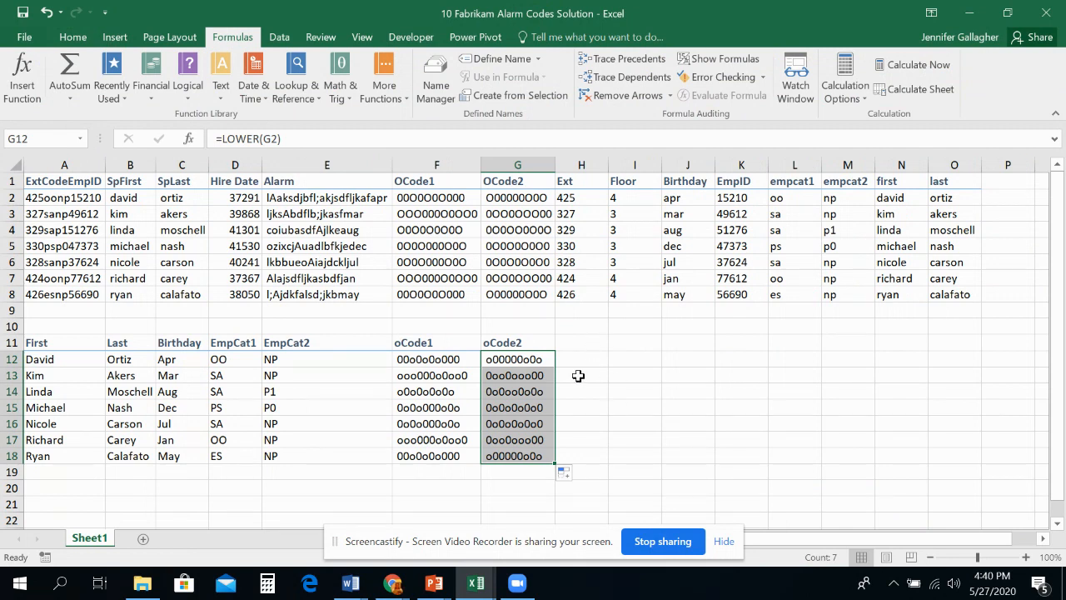
Step: Enter a comma followed by a space in H11 and the heading First Last in I11
{"action": "left_click", "coordinate": [575, 343]}
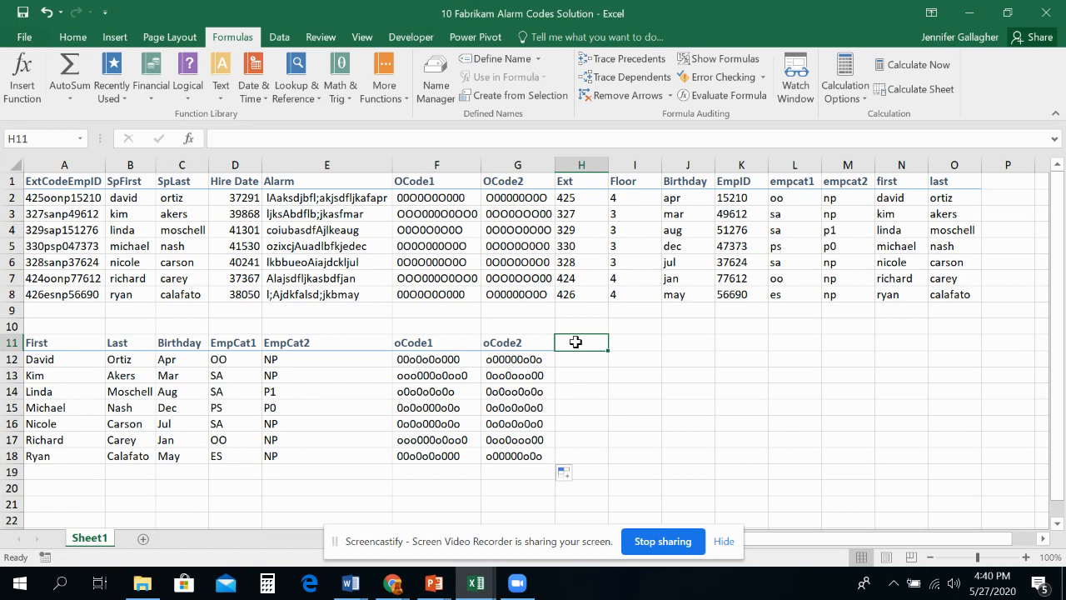
{"action": "type", "text": ","}
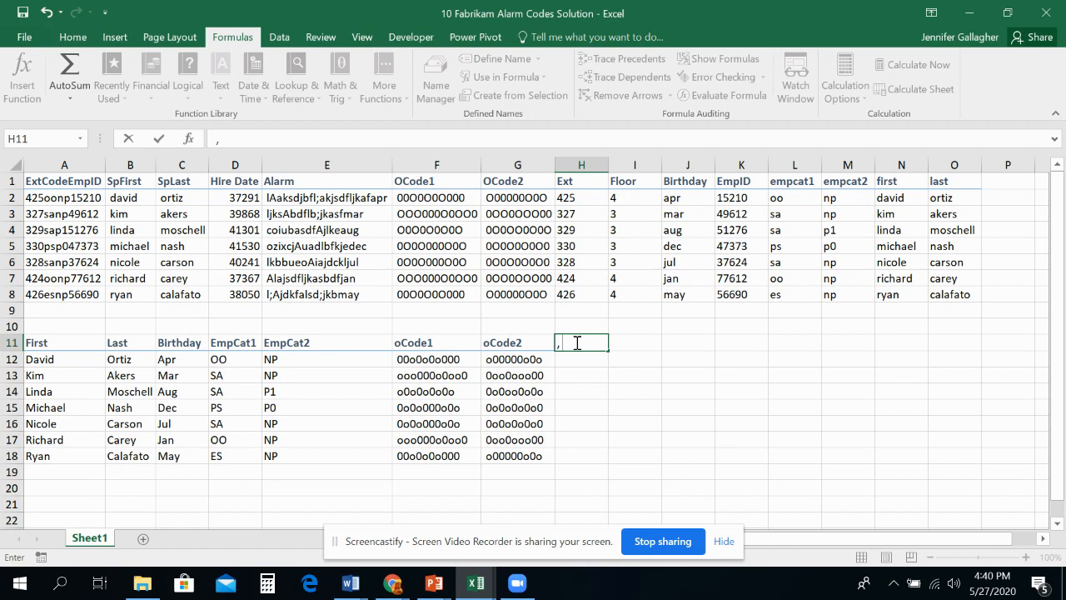
{"action": "key", "text": "Tab"}
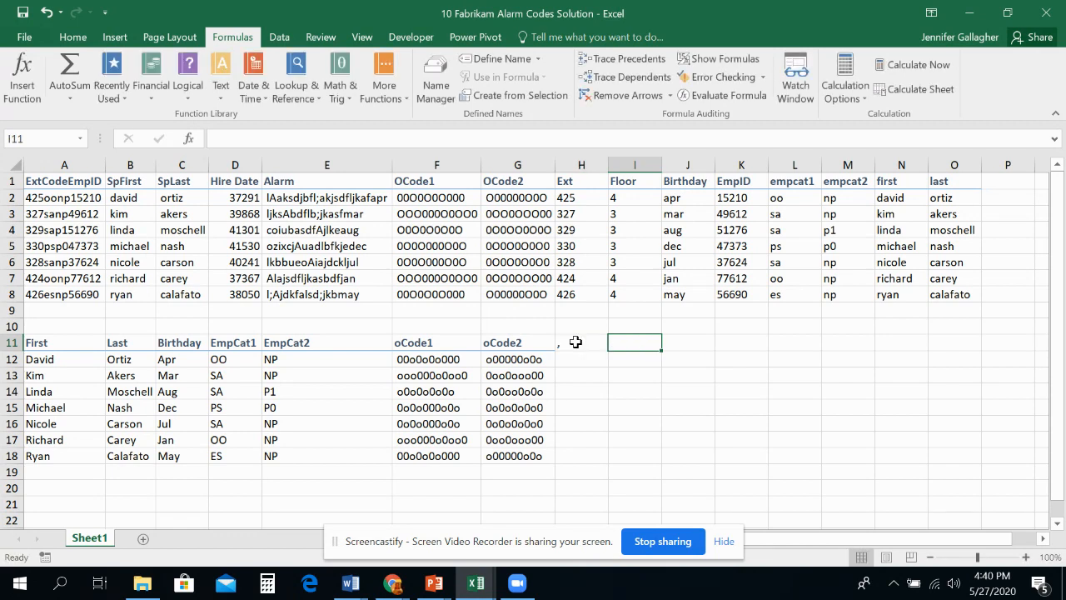
{"action": "type", "text": "f"}
{"action": "key", "text": "BackSpace"}
{"action": "key", "text": "BackSpace"}
{"action": "type", "text": "First Last"}
{"action": "key", "text": "Return"}
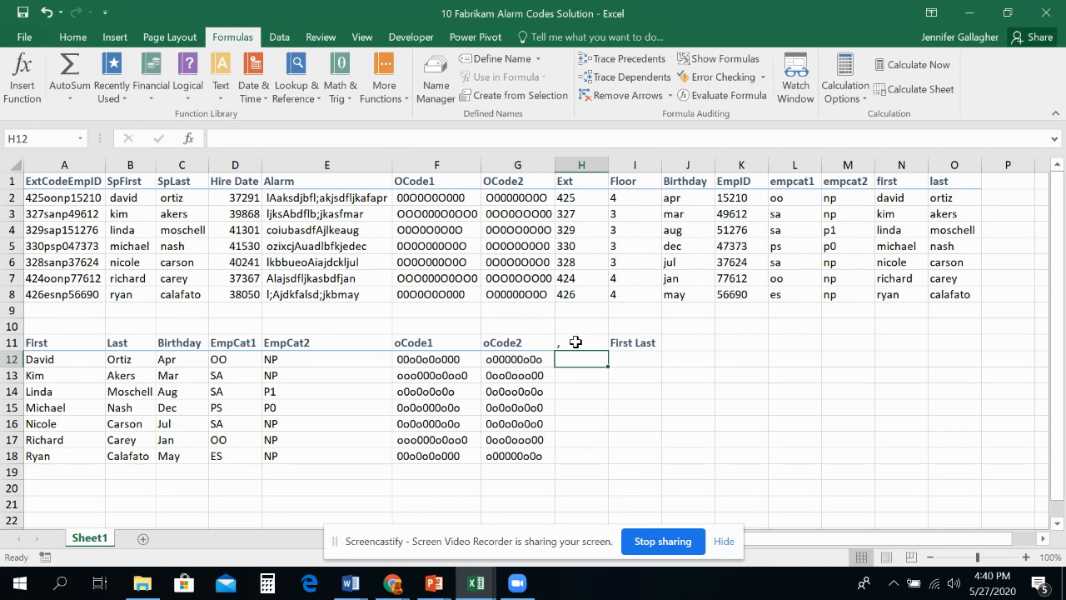
Step: Start a CONCATENATE function in H12 with the last-name cell B12 as its first text argument
{"action": "left_click", "coordinate": [226, 100]}
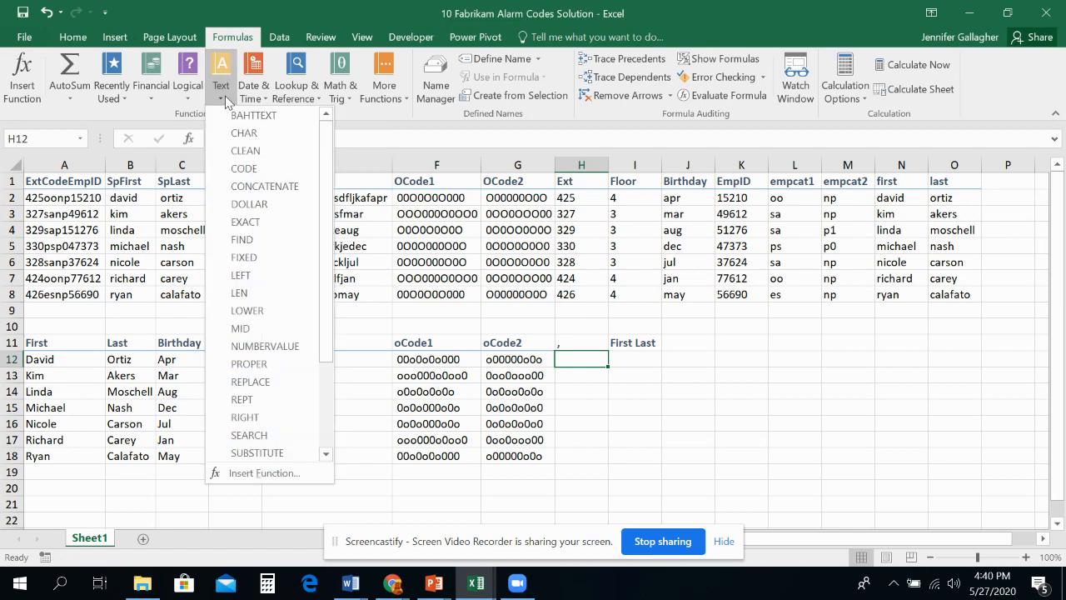
{"action": "left_click", "coordinate": [265, 184]}
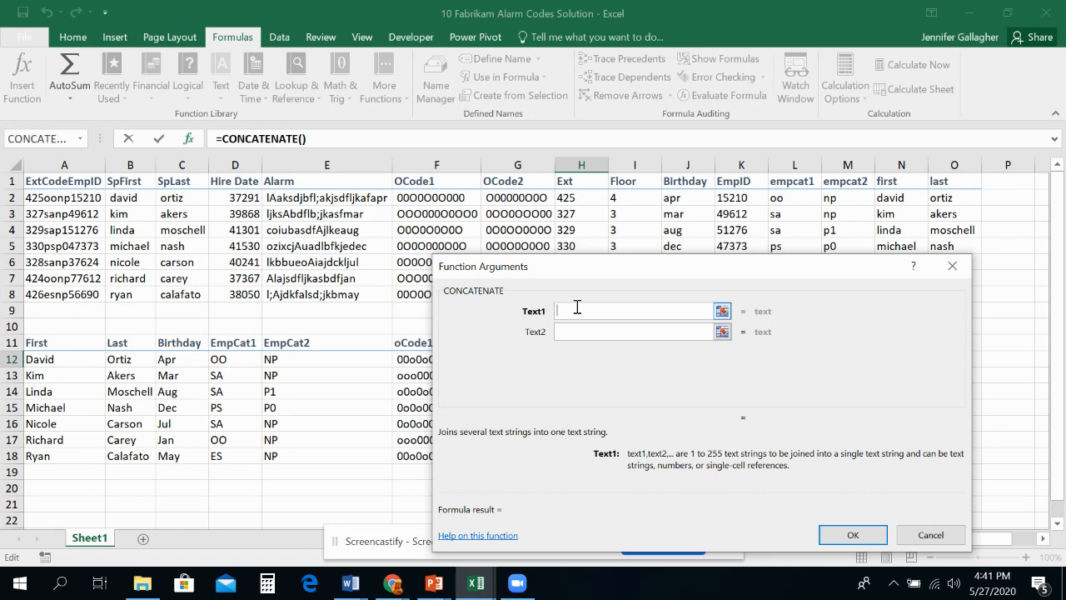
{"action": "left_click", "coordinate": [86, 360]}
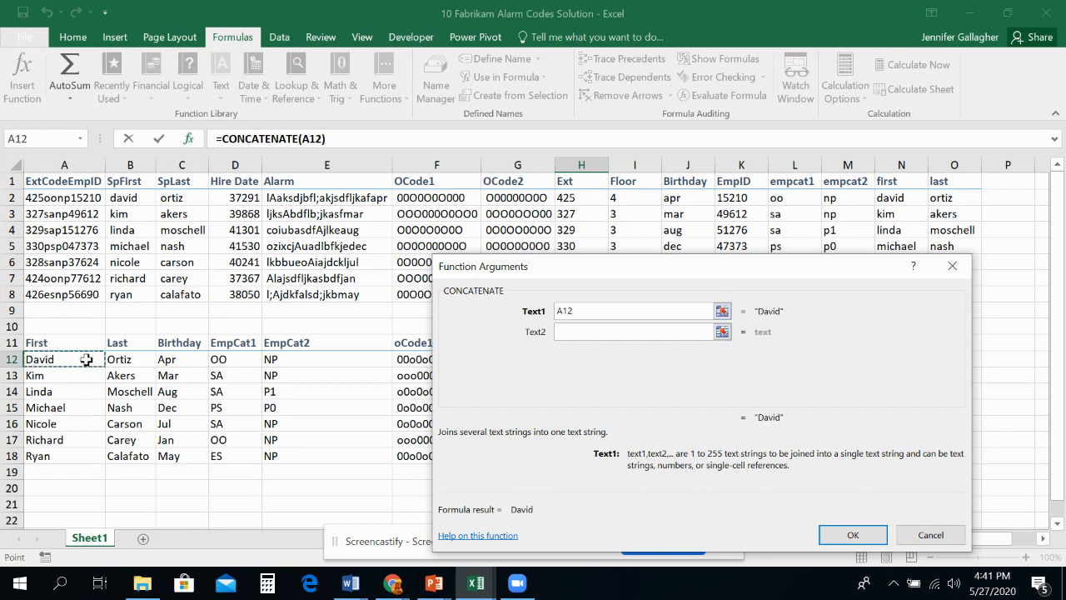
{"action": "left_click", "coordinate": [119, 359]}
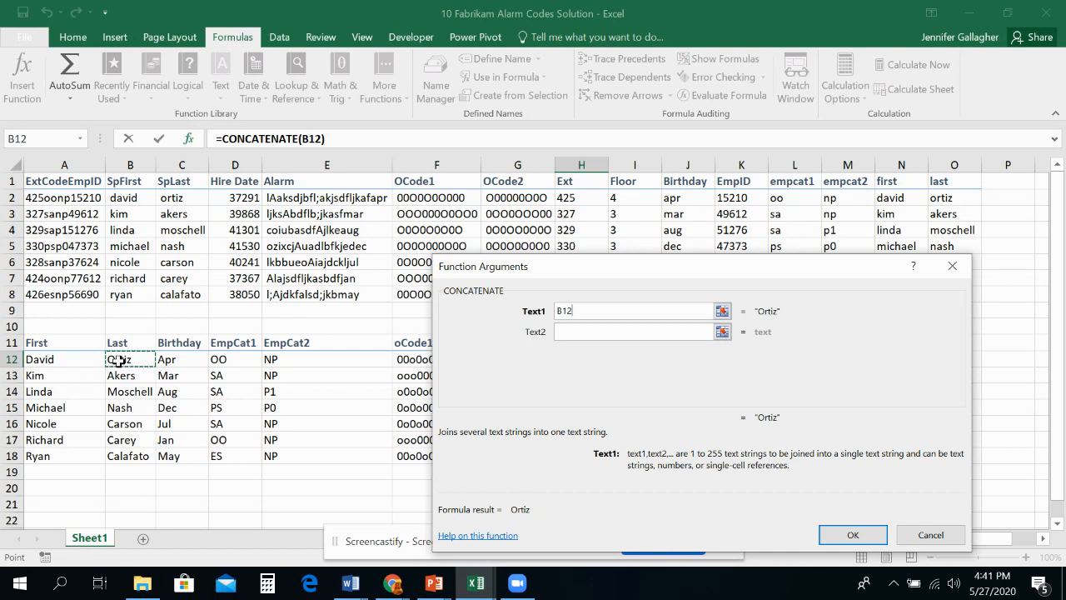
{"action": "left_click", "coordinate": [577, 331]}
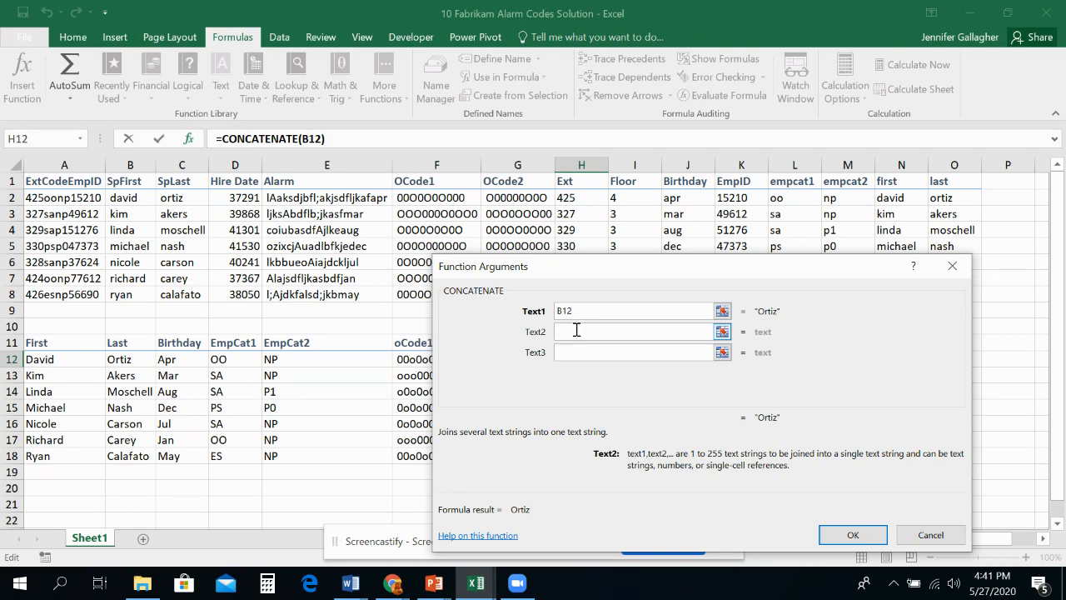
Step: Reference H11 as the second CONCATENATE argument, and replace that reference with the literal text ", "
{"action": "left_click_drag", "start_coordinate": [550, 275], "coordinate": [795, 235]}
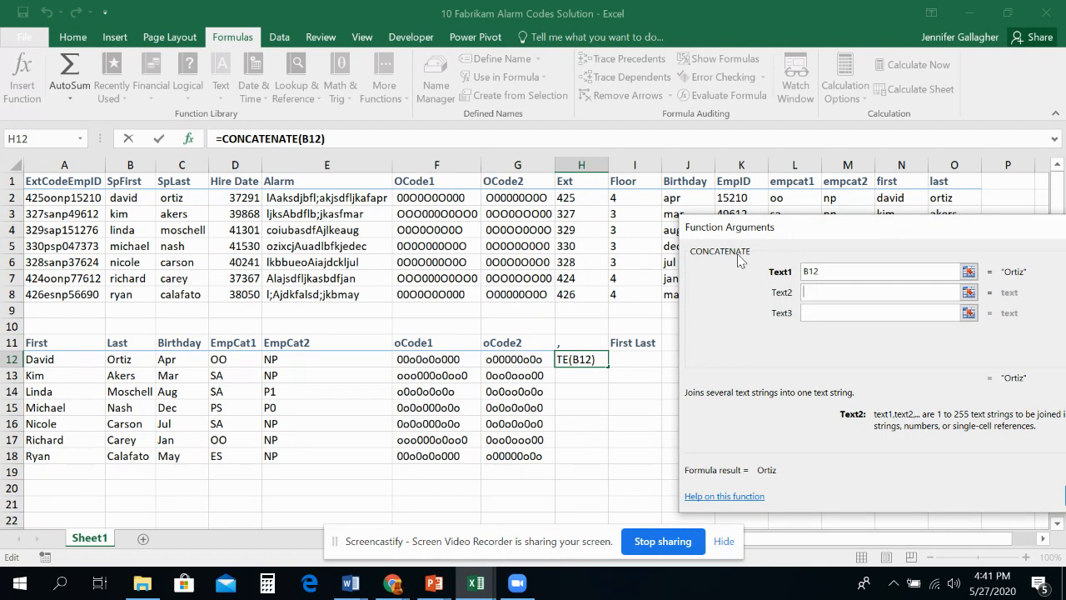
{"action": "left_click", "coordinate": [581, 345]}
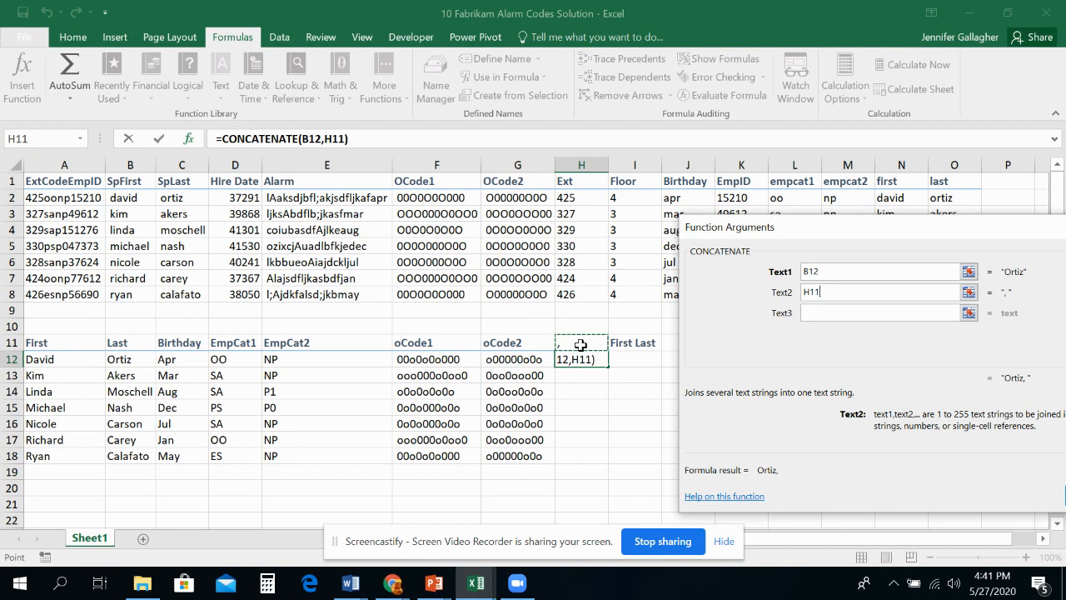
{"action": "double_click", "coordinate": [858, 289]}
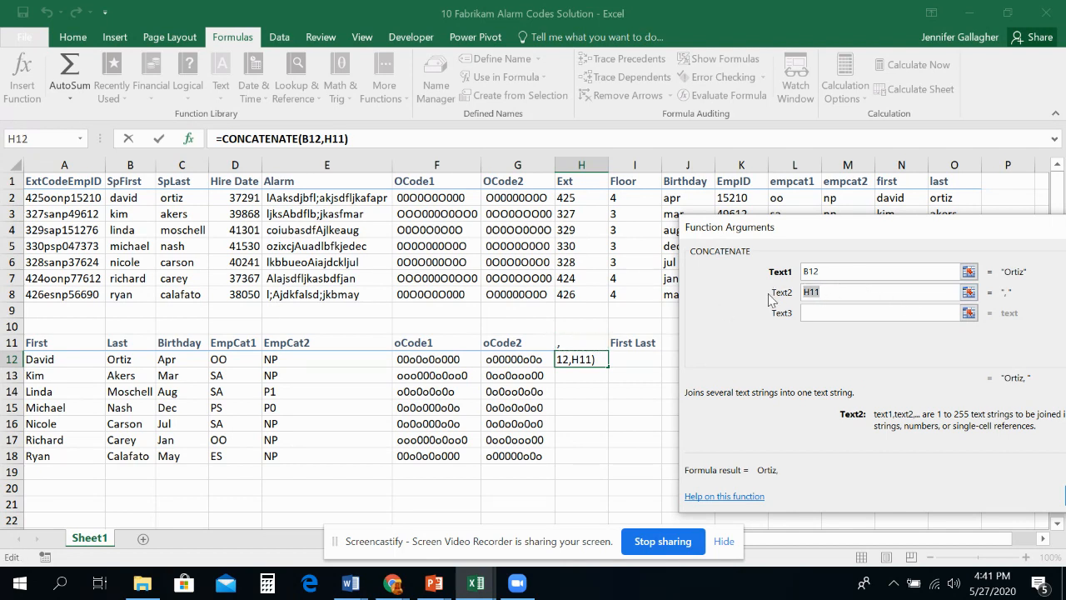
{"action": "type", "text": "\",\""}
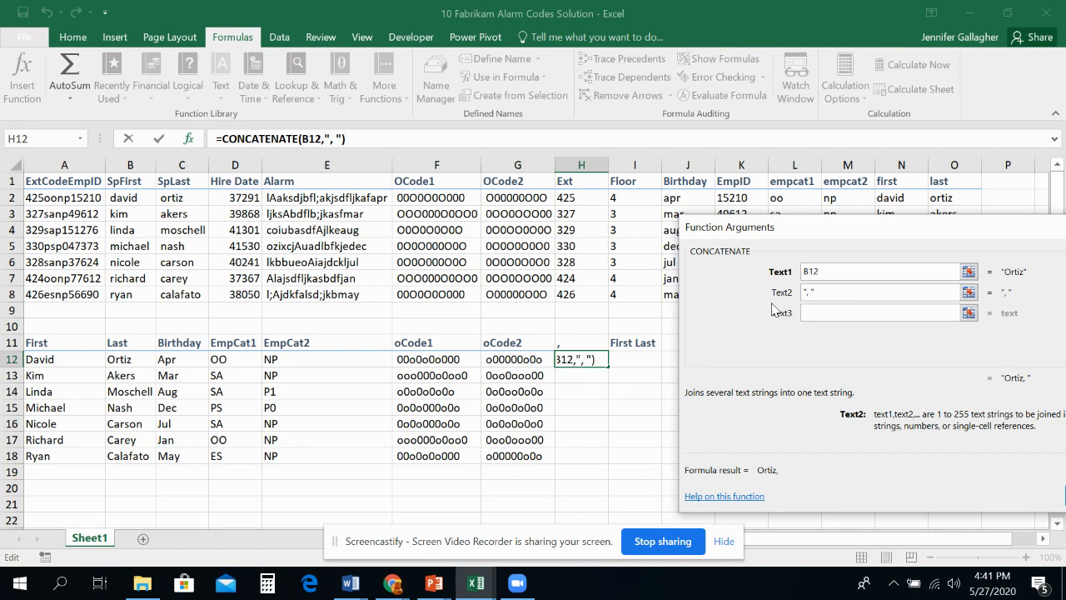
Step: Enter a quoted space as the third CONCATENATE argument and extend it to the literal text " hello"
{"action": "left_click", "coordinate": [870, 315]}
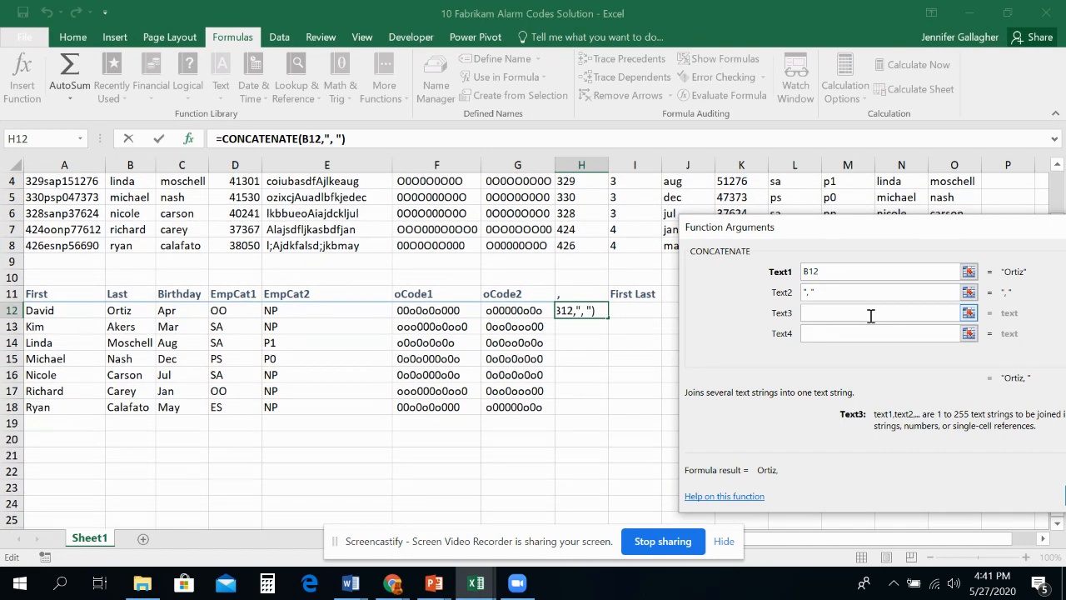
{"action": "type", "text": "\" \""}
{"action": "left_click", "coordinate": [882, 332]}
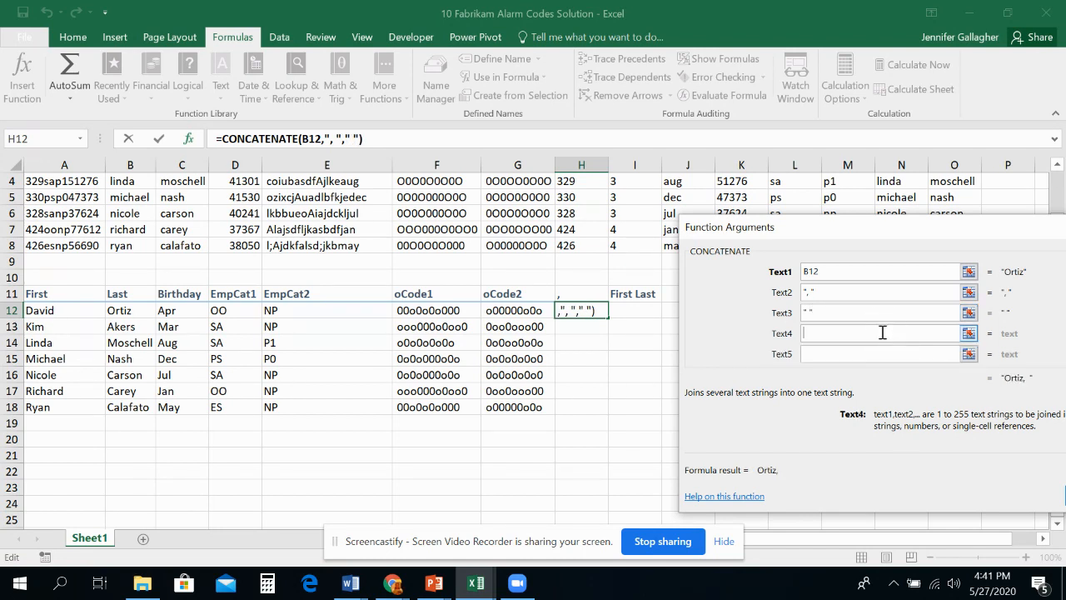
{"action": "key", "text": "shift+Tab"}
{"action": "type", "text": "\""}
{"action": "type", "text": "hello\""}
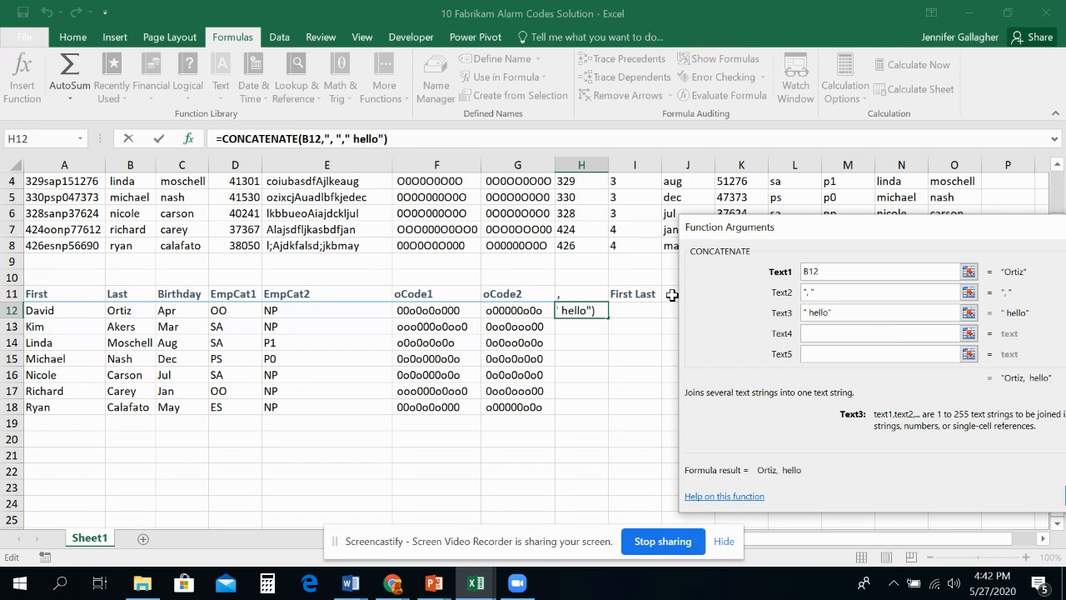
Step: Rewrite the third CONCATENATE argument as the literal text "hello " with the space after the word
{"action": "key", "text": "BackSpace"}
{"action": "key", "text": "BackSpace"}
{"action": "key", "text": "BackSpace"}
{"action": "key", "text": "BackSpace"}
{"action": "key", "text": "BackSpace"}
{"action": "key", "text": "BackSpace"}
{"action": "key", "text": "BackSpace"}
{"action": "key", "text": "BackSpace"}
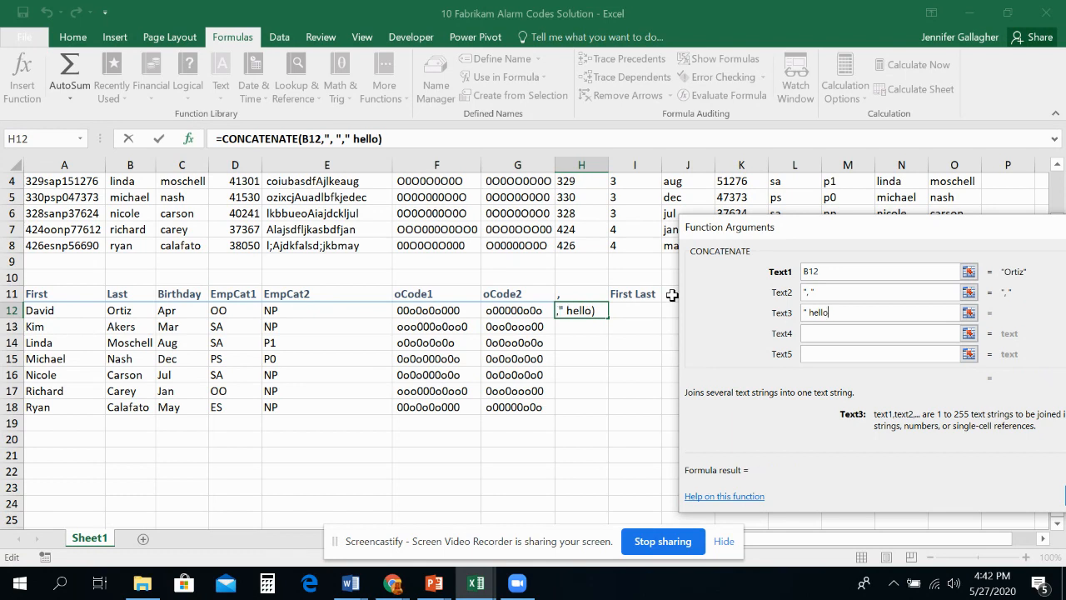
{"action": "type", "text": "\"hel"}
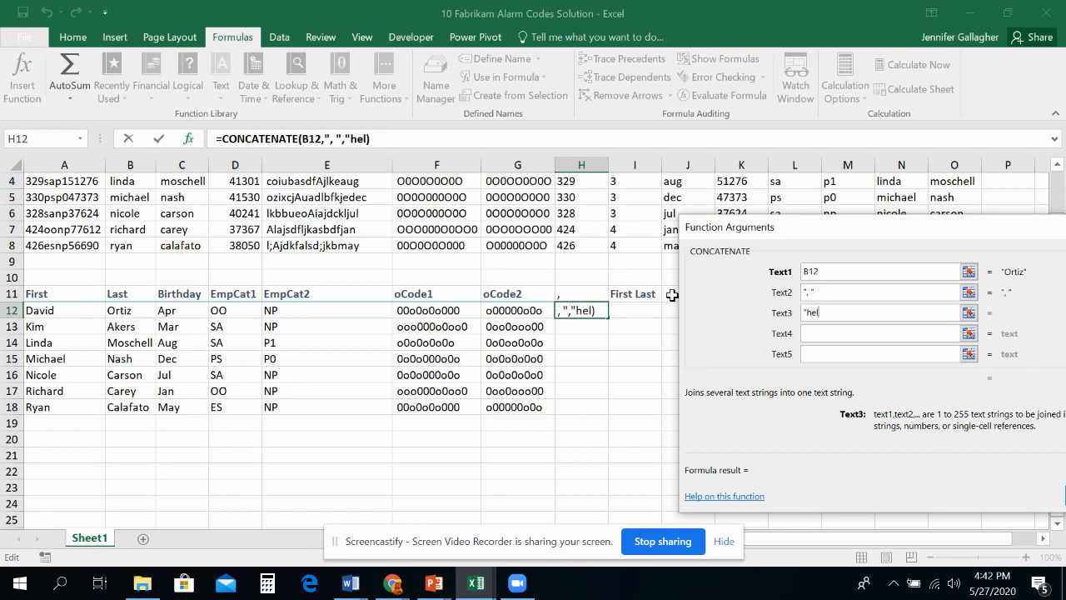
{"action": "type", "text": "lo \""}
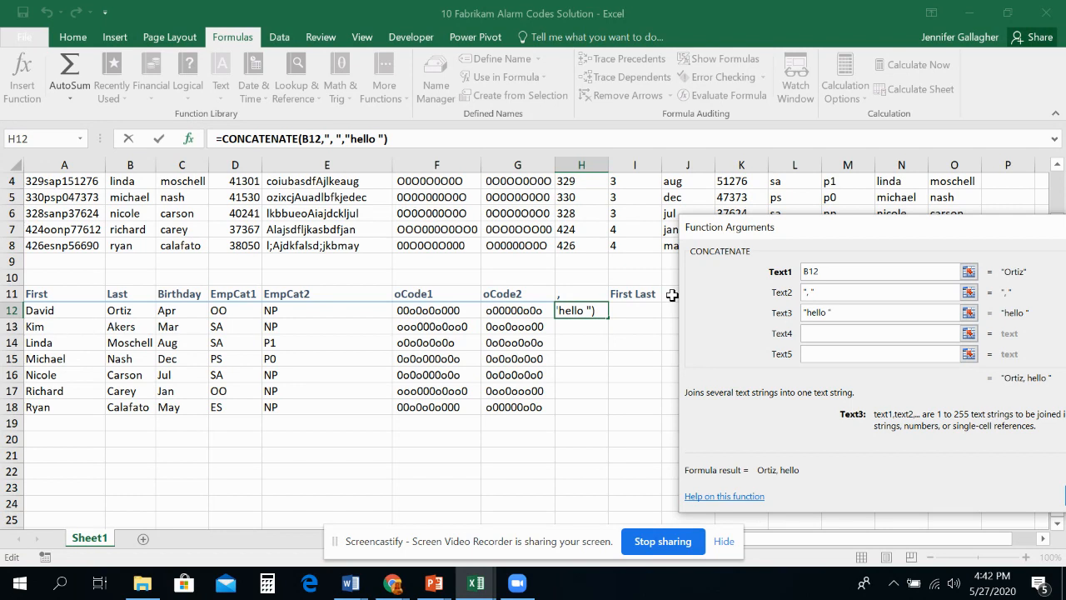
Step: Clear the third CONCATENATE argument and replace the second with the absolute reference $H$11
{"action": "left_click_drag", "start_coordinate": [850, 311], "coordinate": [736, 299]}
{"action": "key", "text": "BackSpace"}
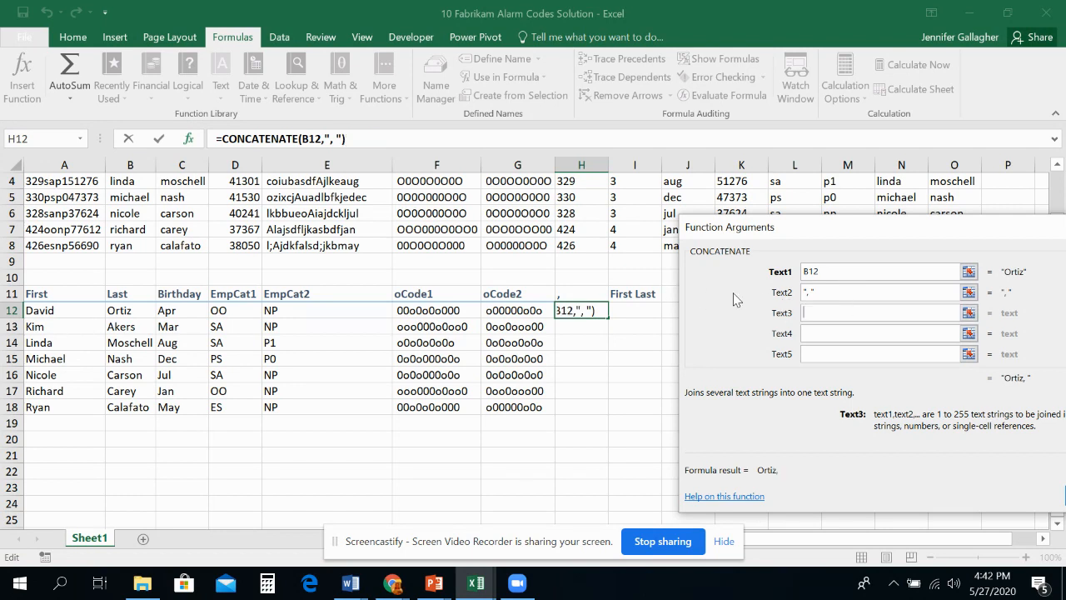
{"action": "left_click_drag", "start_coordinate": [831, 292], "coordinate": [729, 285]}
{"action": "key", "text": "BackSpace"}
{"action": "left_click", "coordinate": [590, 297]}
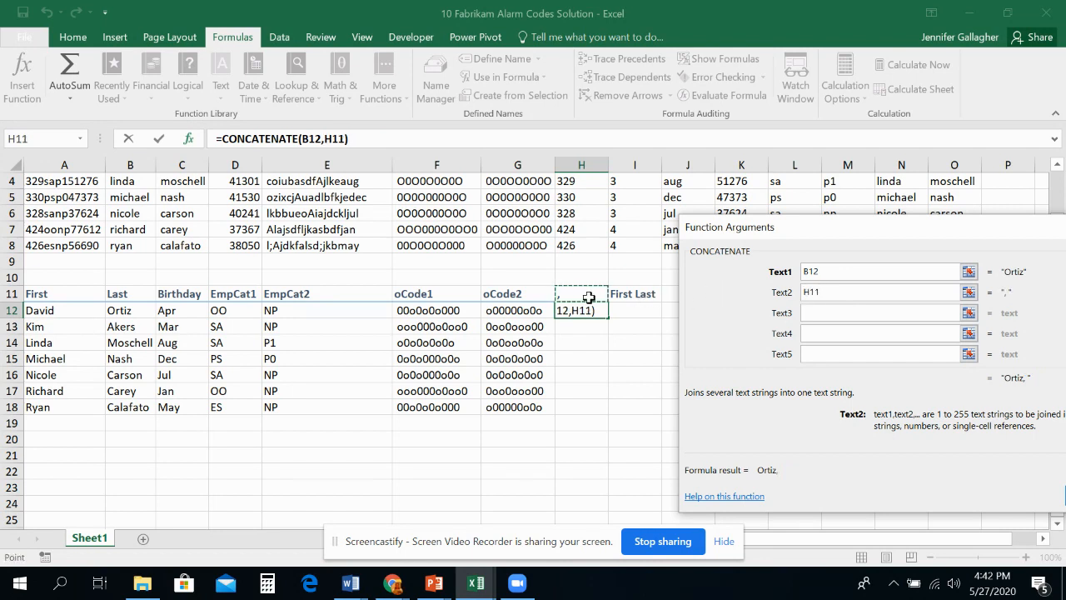
{"action": "key", "text": "F4"}
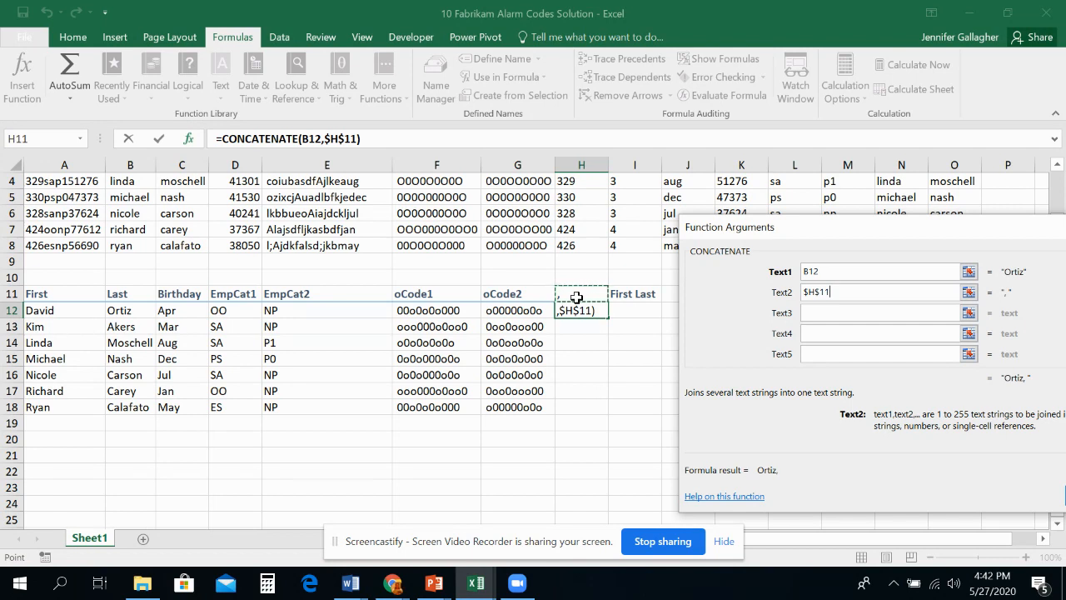
Step: Add the first-name cell A12 as the third argument and complete the CONCATENATE formula in H12
{"action": "left_click", "coordinate": [825, 311]}
{"action": "left_click", "coordinate": [56, 310]}
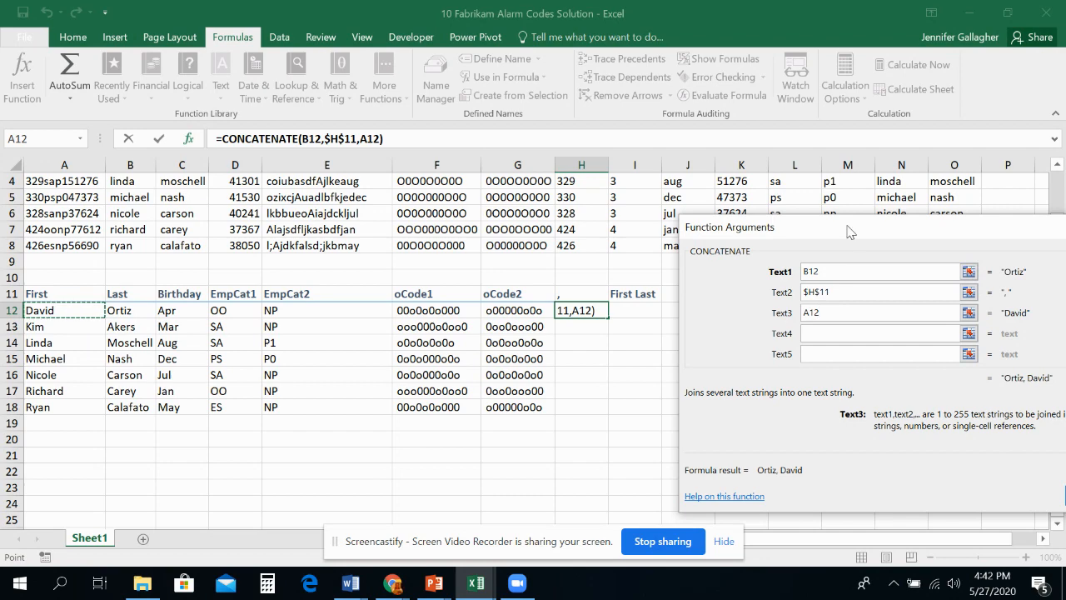
{"action": "left_click_drag", "start_coordinate": [848, 227], "coordinate": [685, 200]}
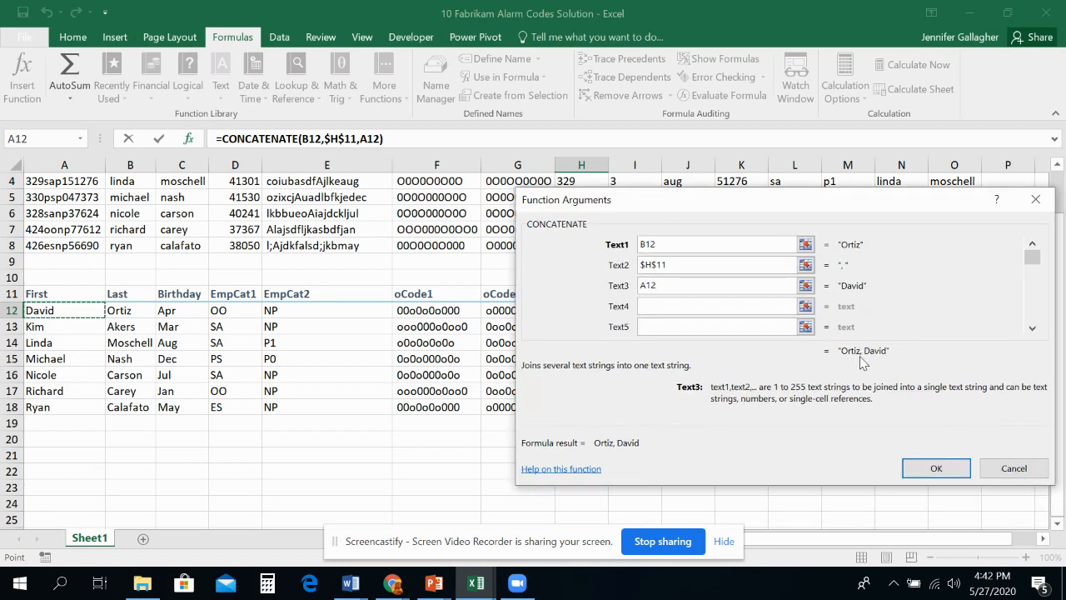
{"action": "left_click", "coordinate": [921, 470]}
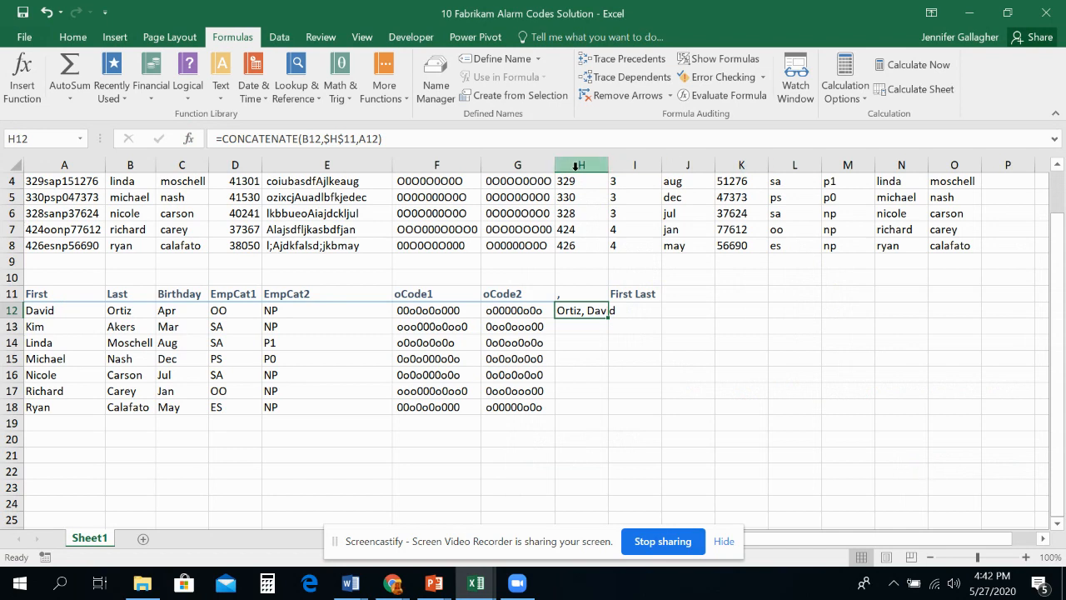
Step: Fill the H12 formula down to H18 and autofit the width of column H
{"action": "double_click", "coordinate": [609, 165]}
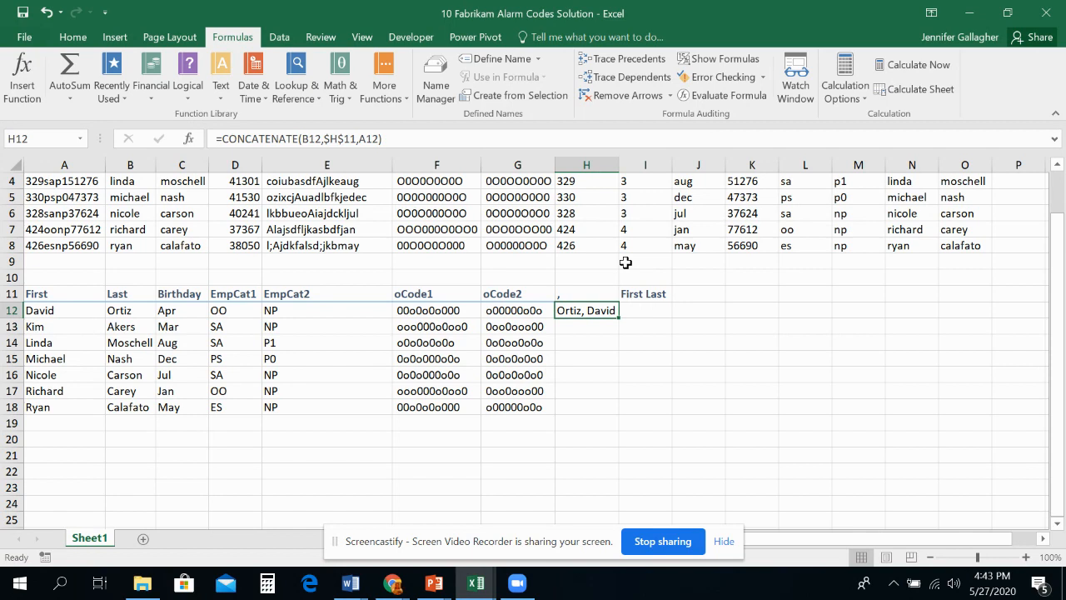
{"action": "left_click_drag", "start_coordinate": [618, 318], "coordinate": [615, 414]}
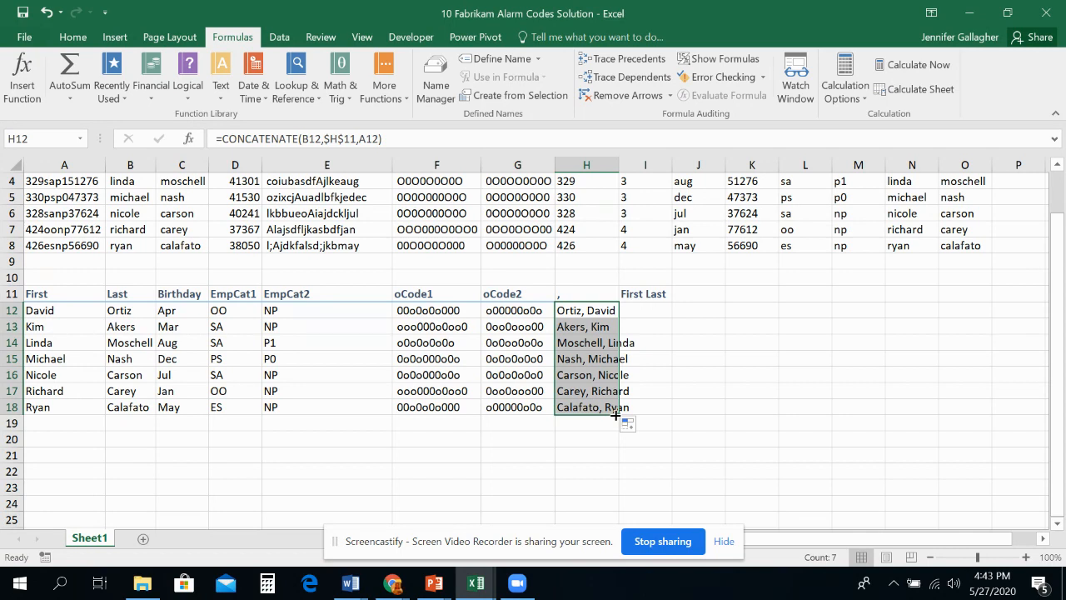
{"action": "double_click", "coordinate": [619, 165]}
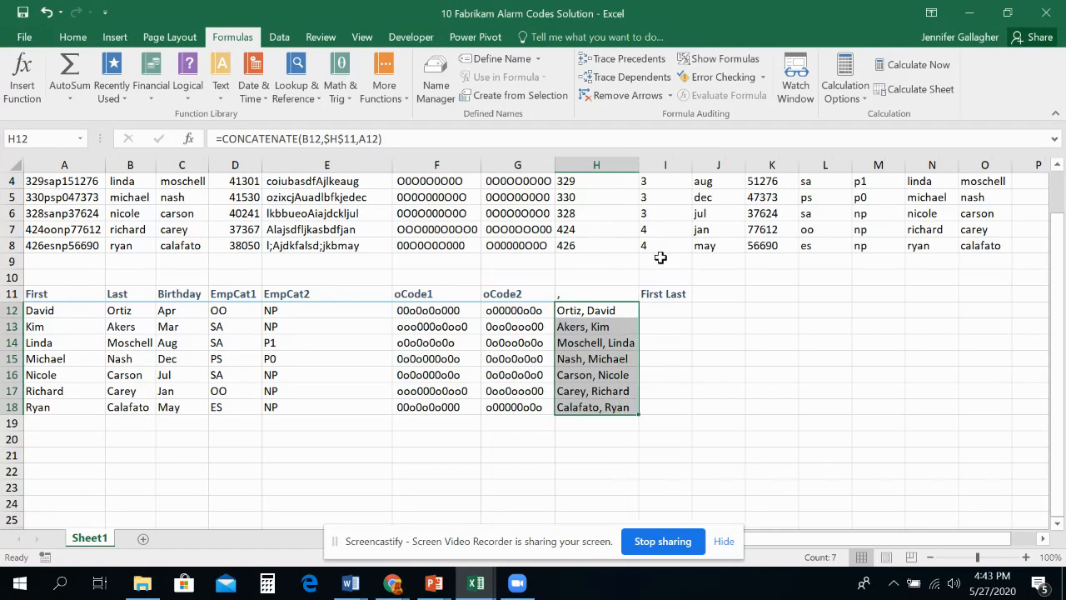
Step: Start a CONCATENATE function in I12 with the first-name cell A12 as its first text argument
{"action": "left_click", "coordinate": [671, 310]}
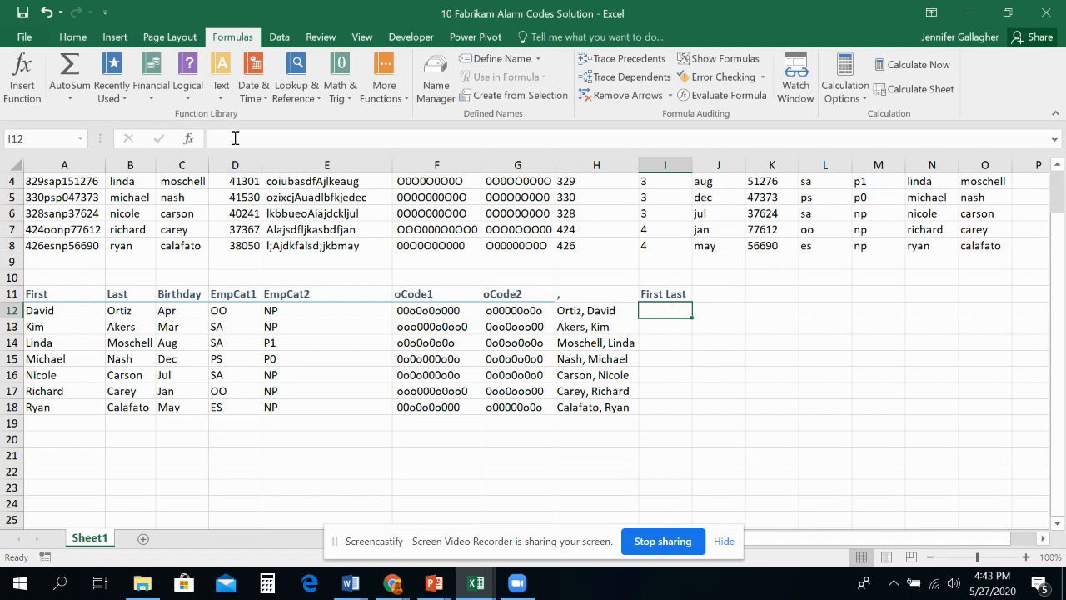
{"action": "left_click", "coordinate": [220, 90]}
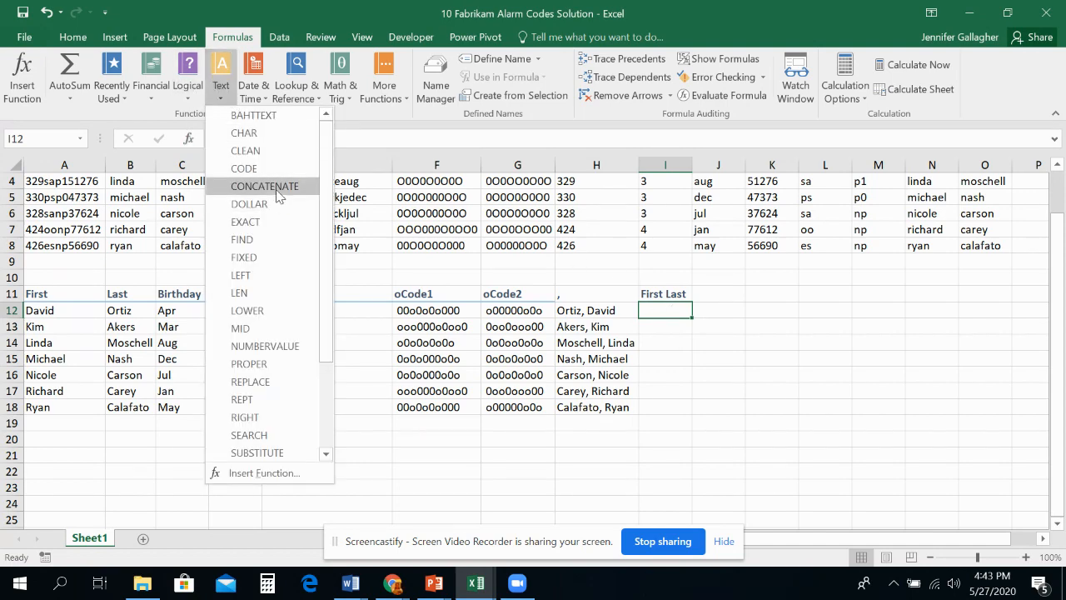
{"action": "left_click", "coordinate": [264, 187]}
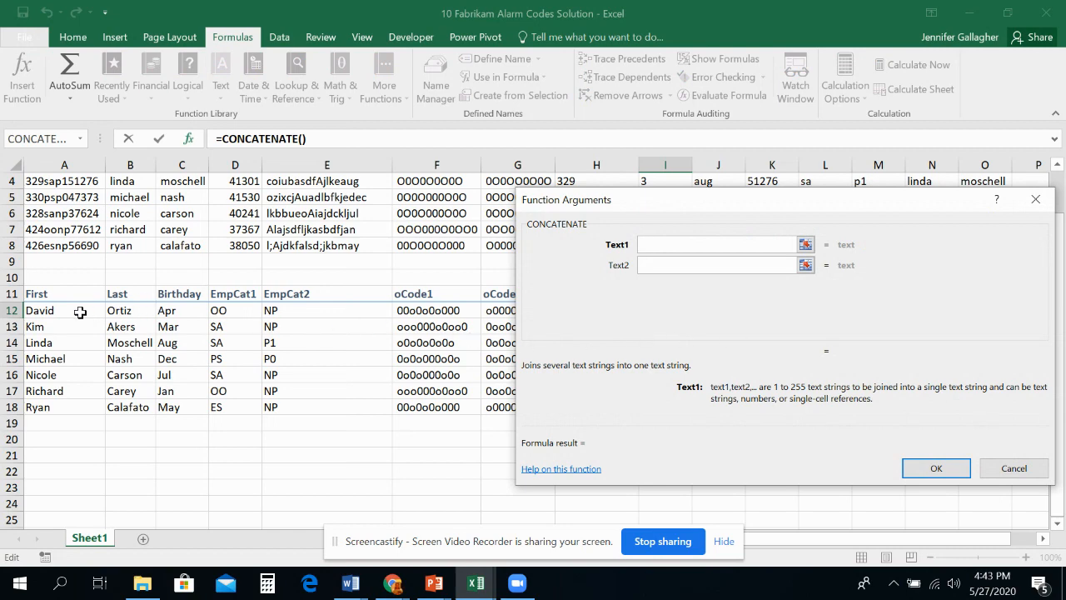
{"action": "left_click_drag", "start_coordinate": [650, 200], "coordinate": [697, 292]}
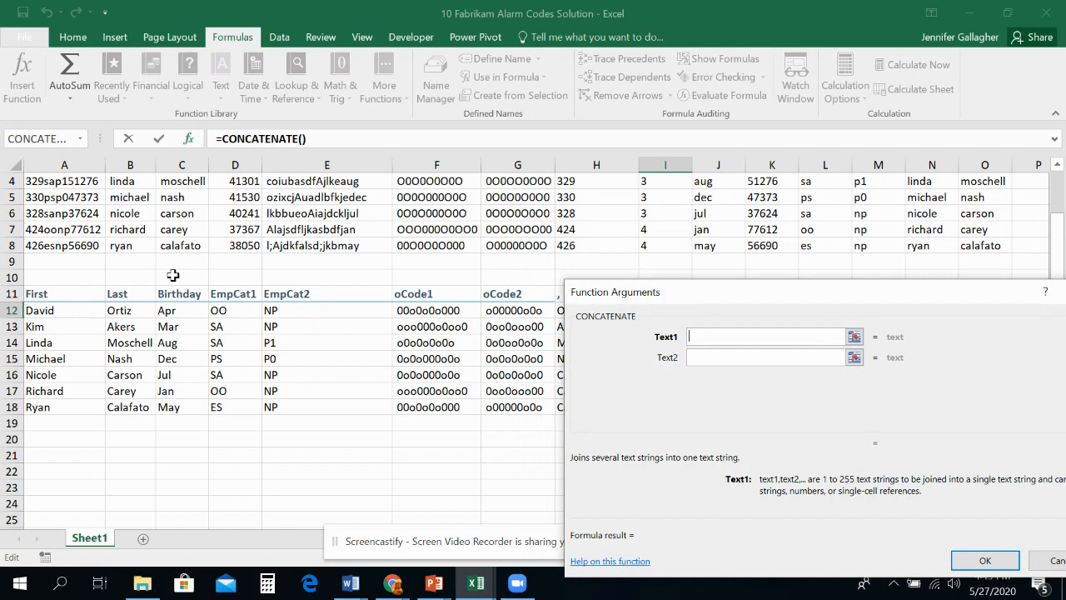
{"action": "left_click", "coordinate": [94, 311]}
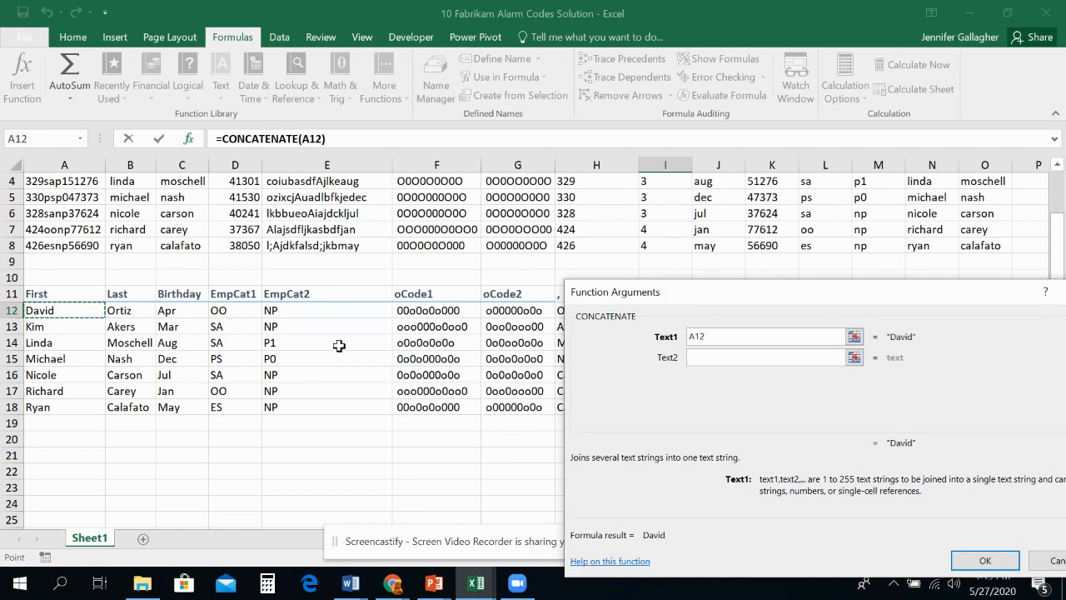
Step: Add a quoted space and the last-name cell B12 as the second and third arguments, and complete the I12 formula
{"action": "left_click", "coordinate": [715, 359]}
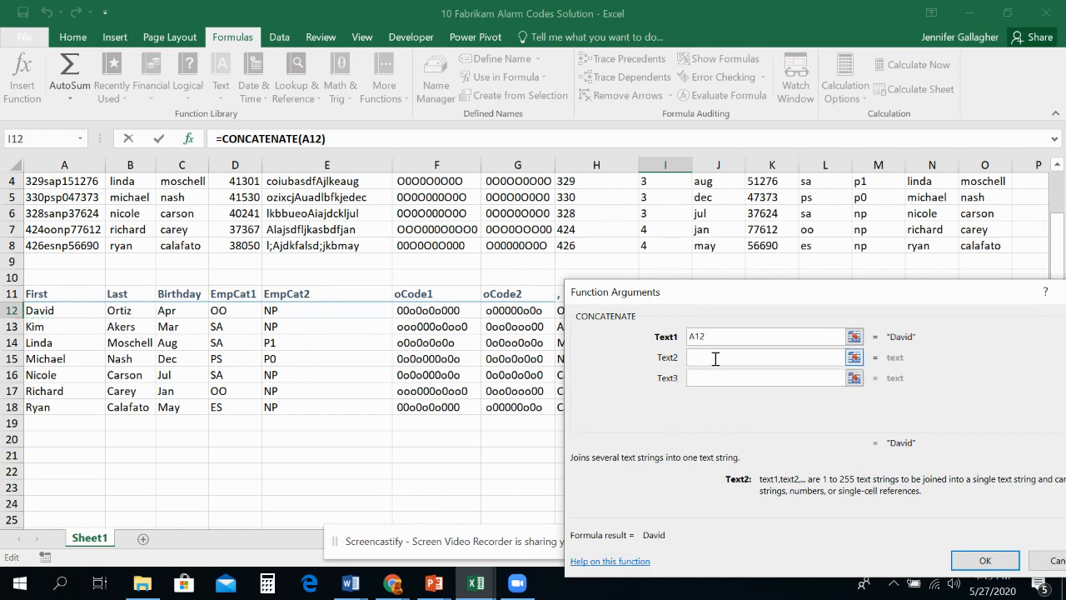
{"action": "type", "text": "\" \""}
{"action": "left_click", "coordinate": [714, 378]}
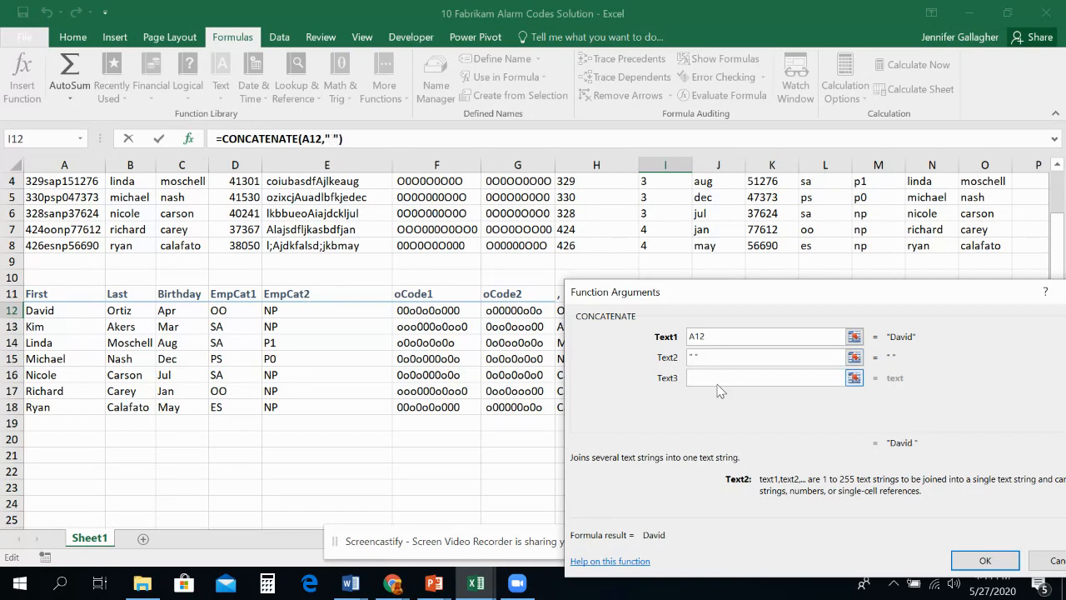
{"action": "left_click", "coordinate": [144, 316]}
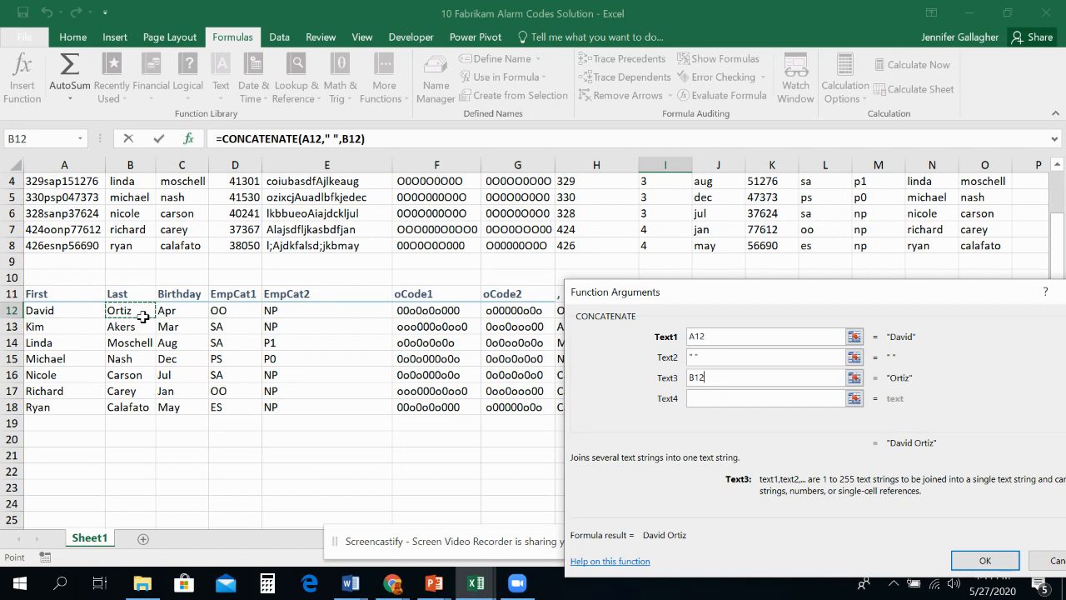
{"action": "left_click", "coordinate": [985, 562]}
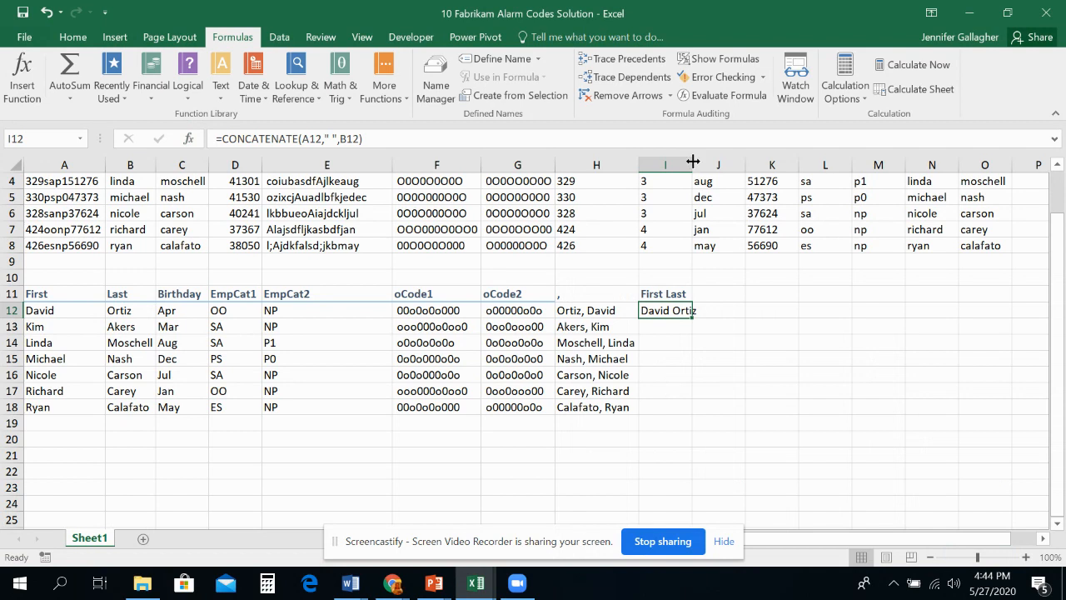
Step: Fill the I12 formula down to I18 and autofit the width of column I
{"action": "double_click", "coordinate": [693, 164]}
{"action": "double_click", "coordinate": [700, 318]}
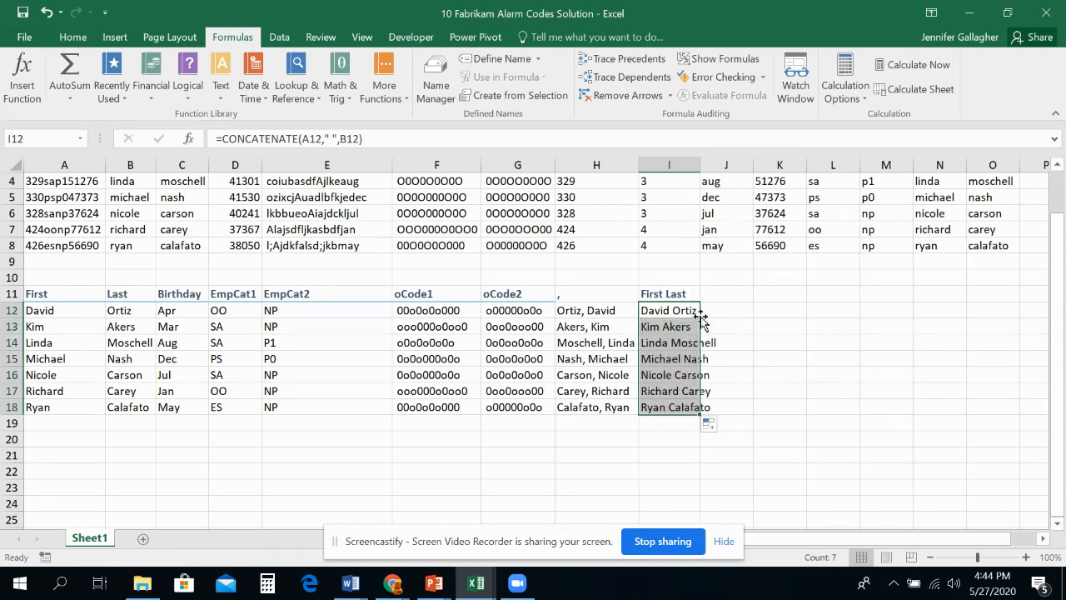
{"action": "double_click", "coordinate": [700, 164]}
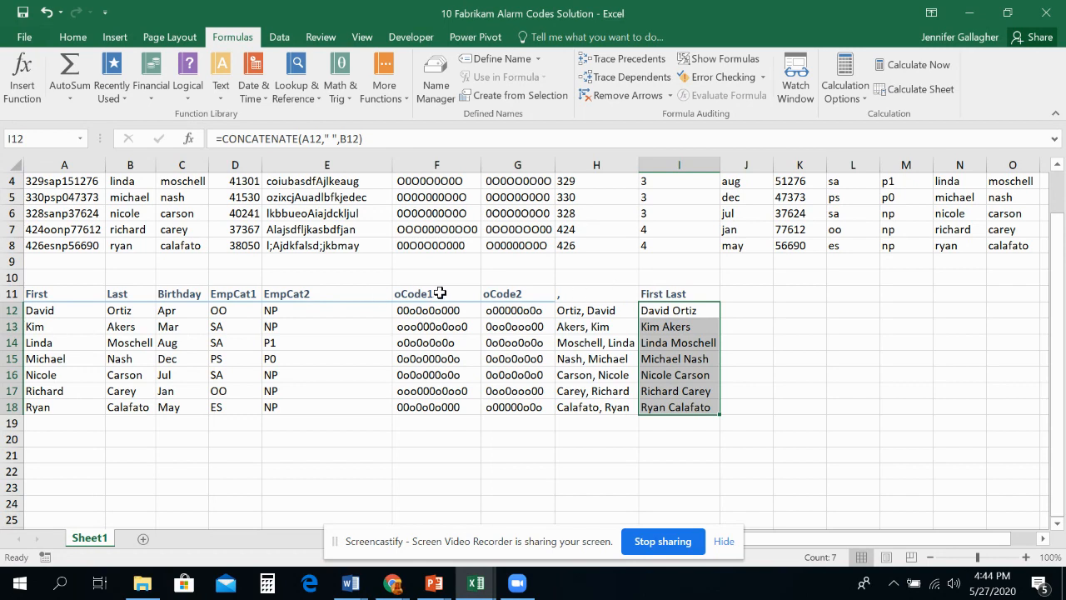
Step: Apply the Heading 3 cell style to the headings in E11:I11
{"action": "left_click_drag", "start_coordinate": [336, 295], "coordinate": [700, 293]}
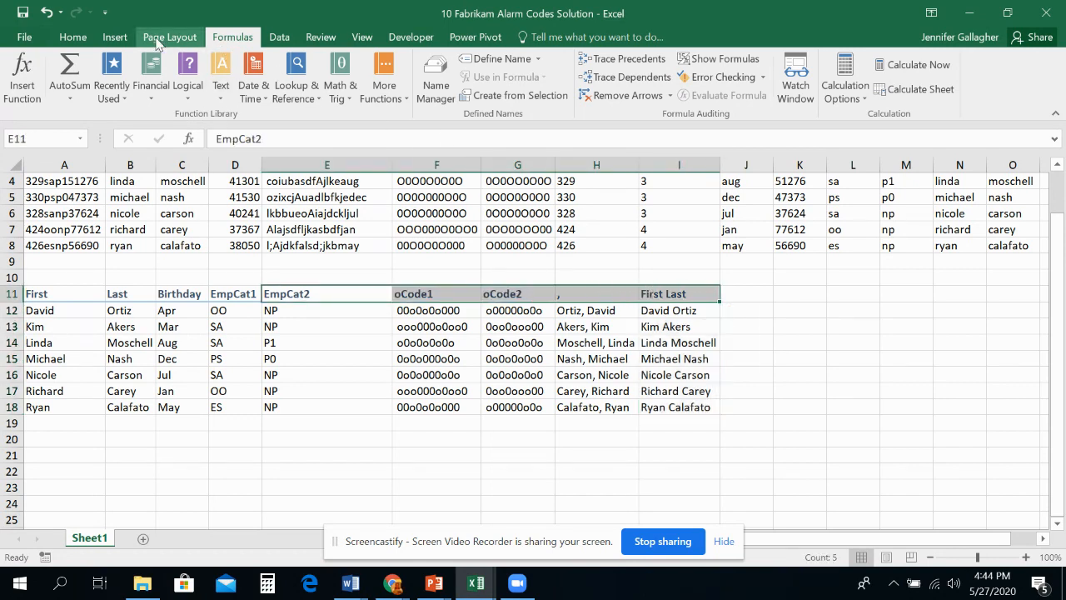
{"action": "left_click", "coordinate": [73, 37]}
{"action": "left_click", "coordinate": [698, 97]}
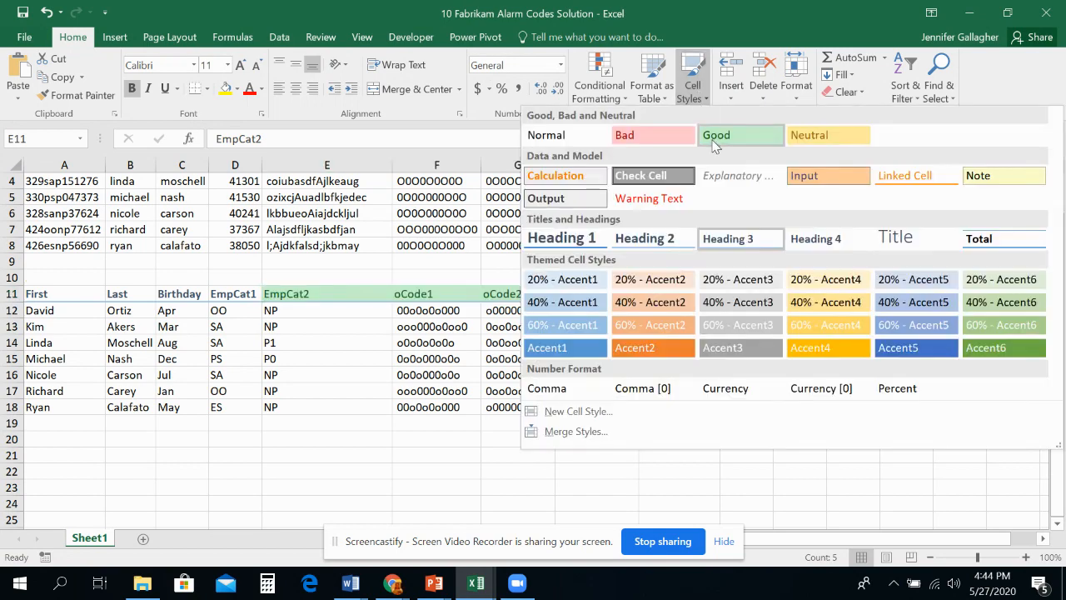
{"action": "left_click", "coordinate": [715, 238]}
{"action": "left_click", "coordinate": [786, 404]}
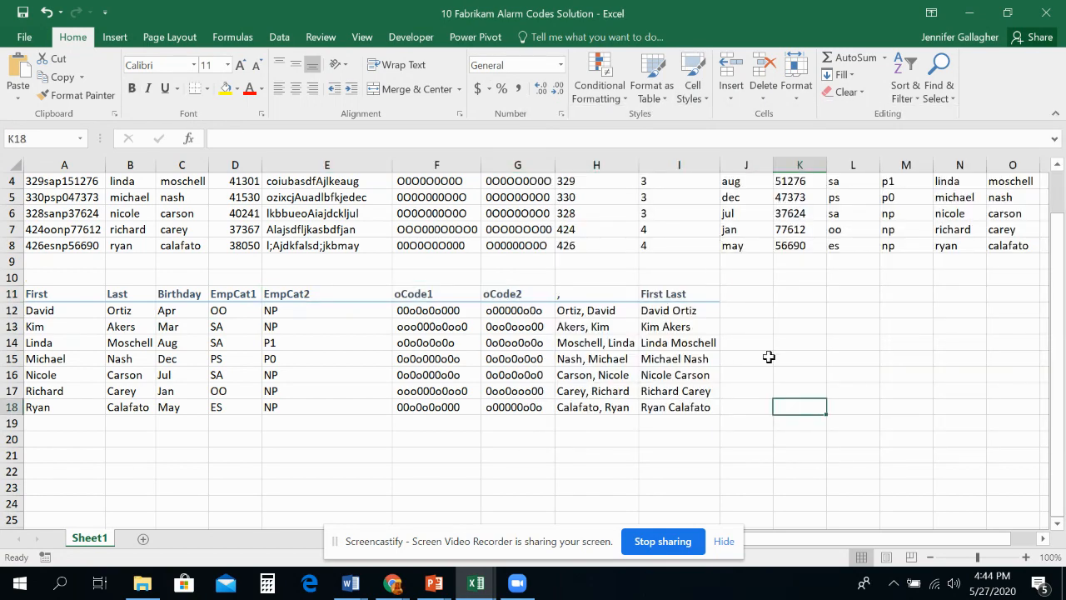
Step: Start a CONCATENATE function in K12 with the last-name cell B12 as its first text argument
{"action": "scroll", "coordinate": [781, 292], "scroll_direction": "up", "scroll_amount": 1}
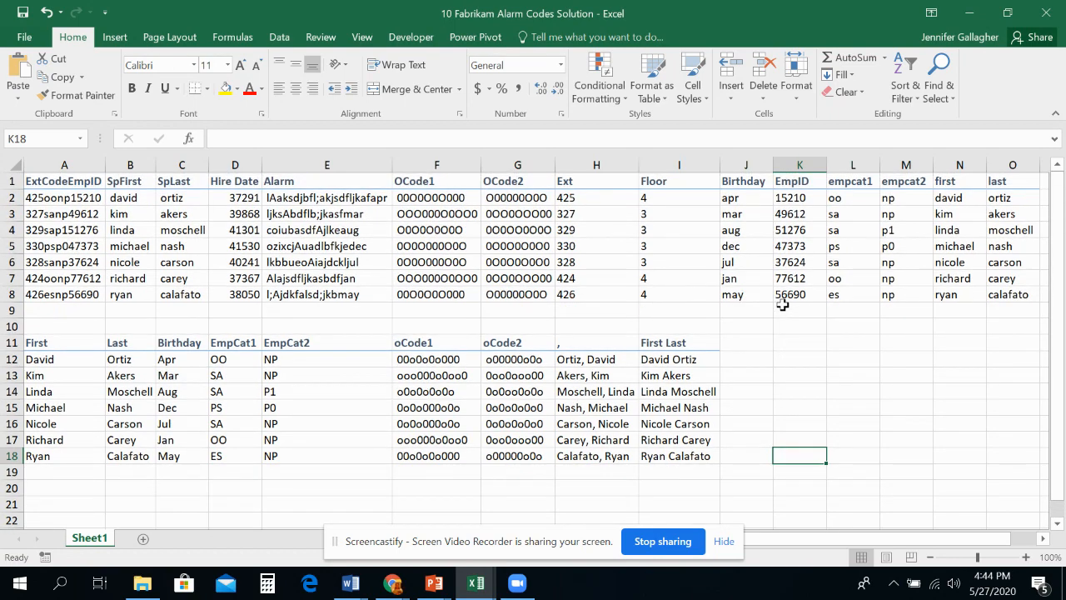
{"action": "left_click", "coordinate": [803, 360]}
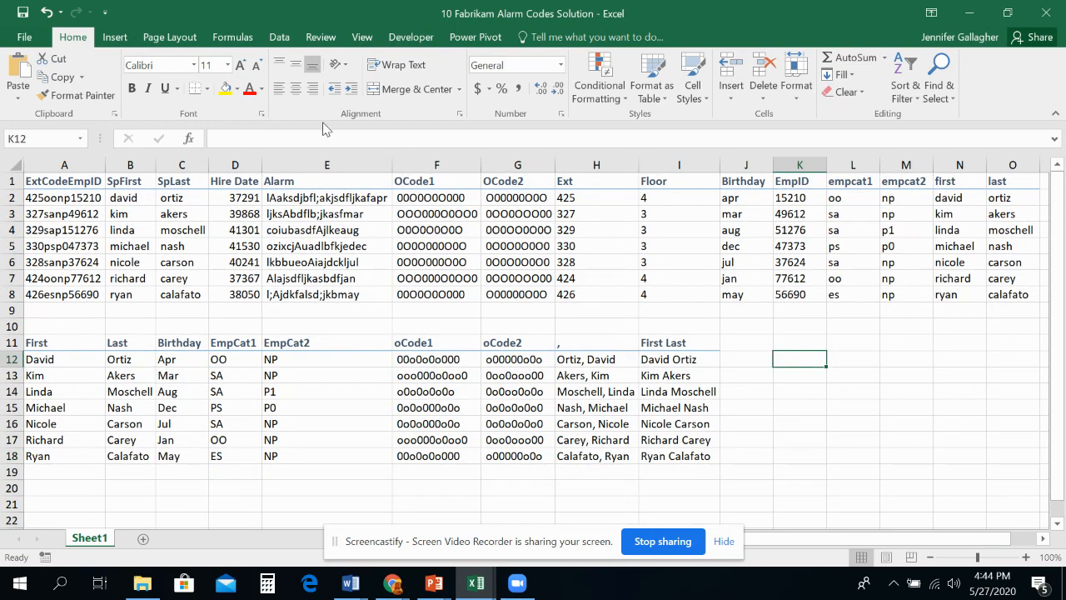
{"action": "left_click", "coordinate": [254, 39]}
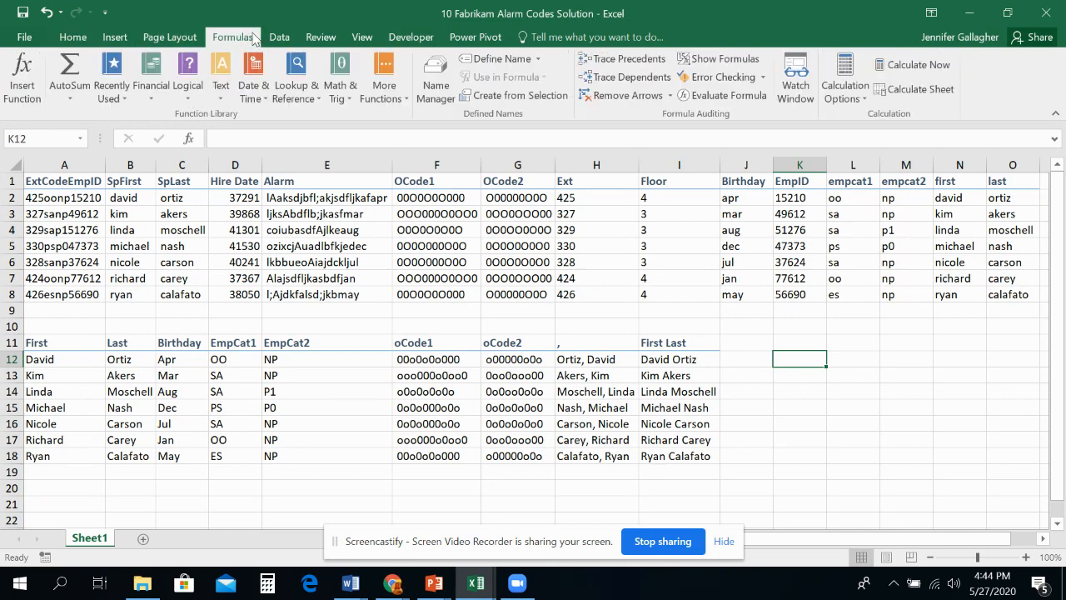
{"action": "left_click", "coordinate": [111, 85]}
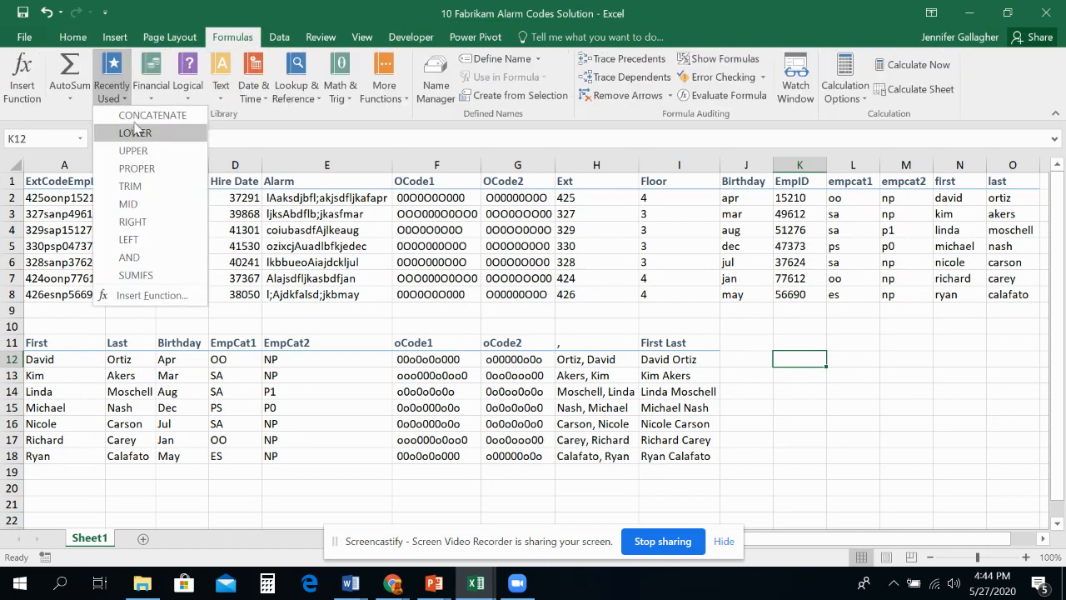
{"action": "left_click", "coordinate": [137, 115]}
{"action": "left_click_drag", "start_coordinate": [679, 283], "coordinate": [535, 428]}
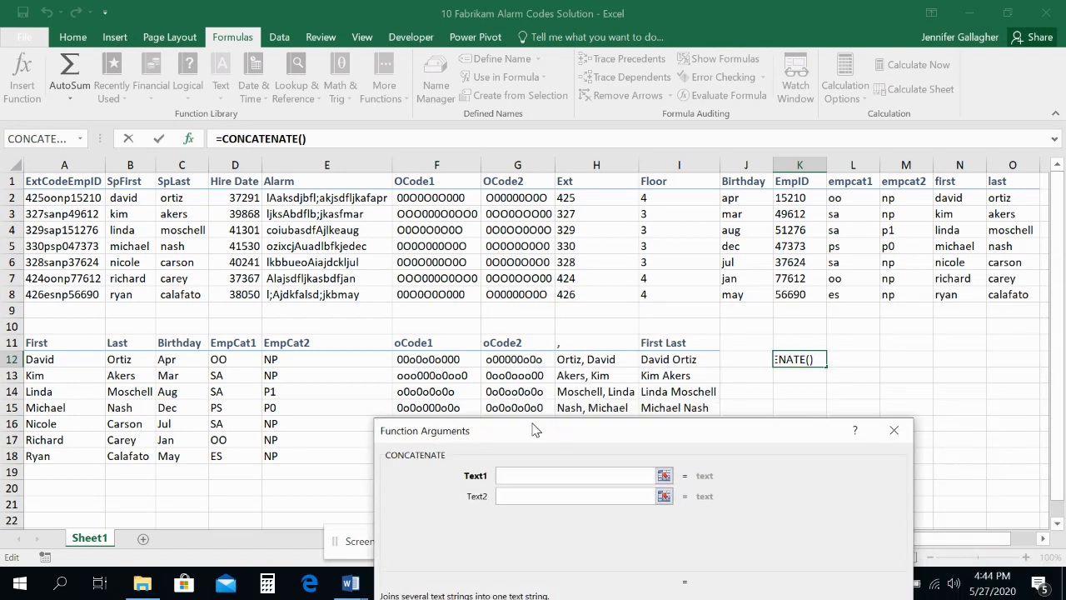
{"action": "left_click", "coordinate": [125, 359]}
Step: Add the literal "-" and the birthday cell C12 as the second and third arguments, and complete the K12 formula
{"action": "left_click", "coordinate": [541, 496]}
{"action": "type", "text": "\"-\""}
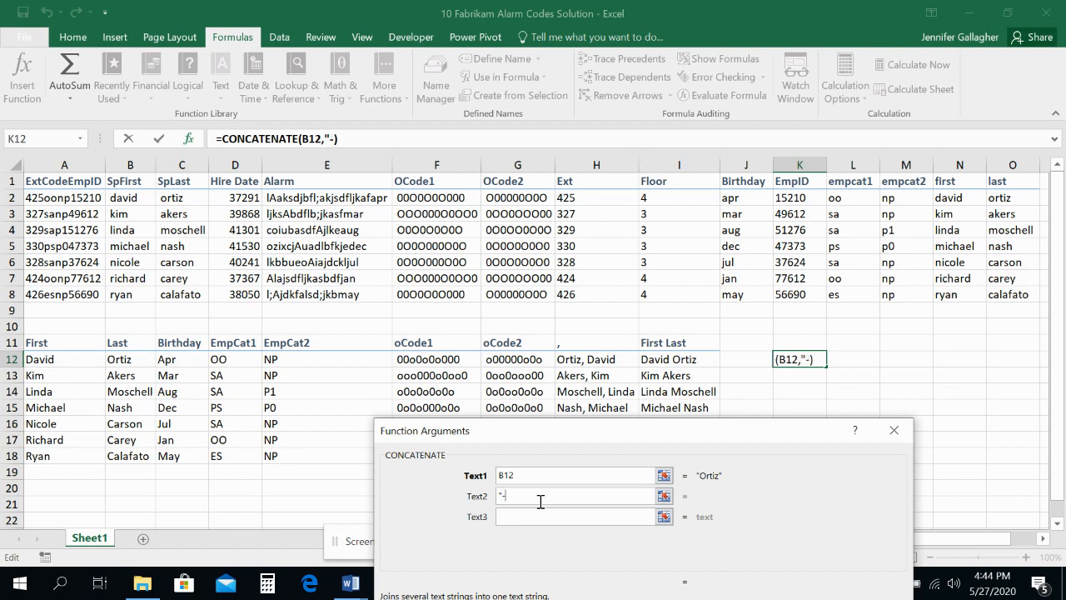
{"action": "left_click", "coordinate": [514, 517]}
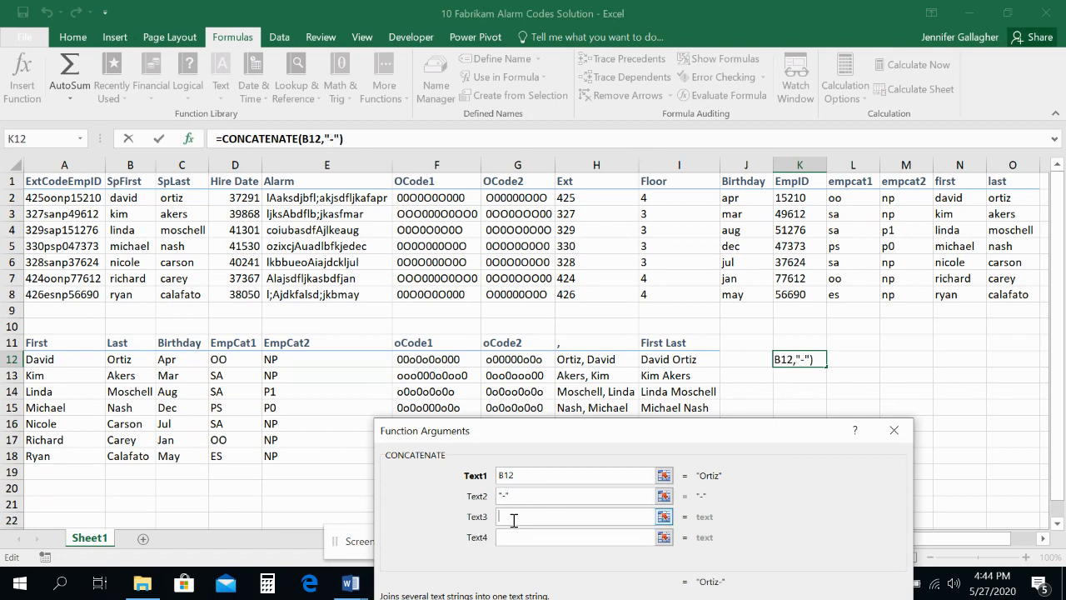
{"action": "left_click", "coordinate": [164, 363]}
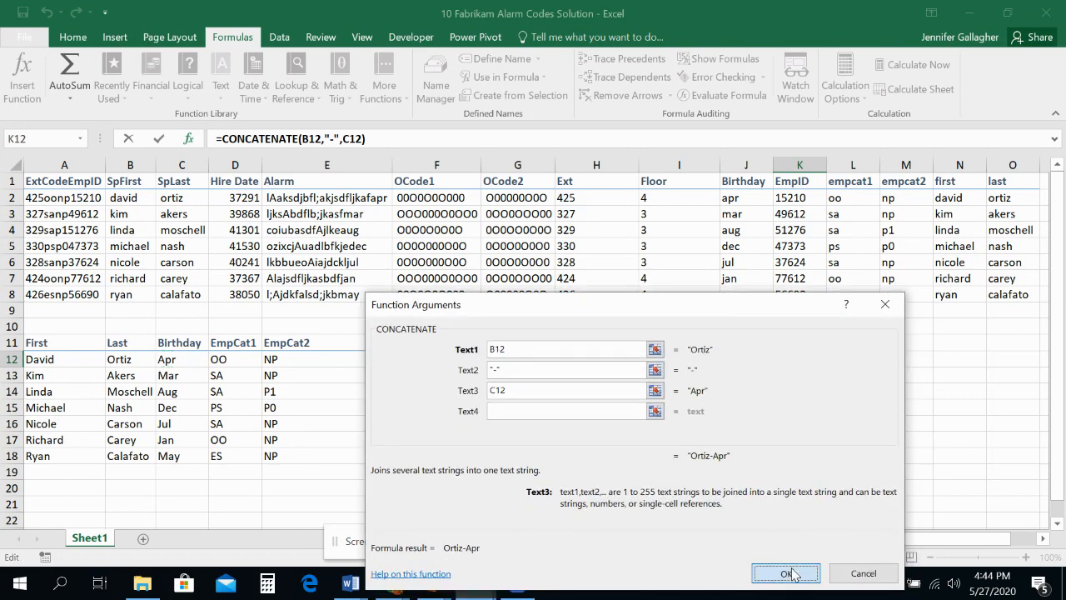
{"action": "left_click", "coordinate": [786, 572]}
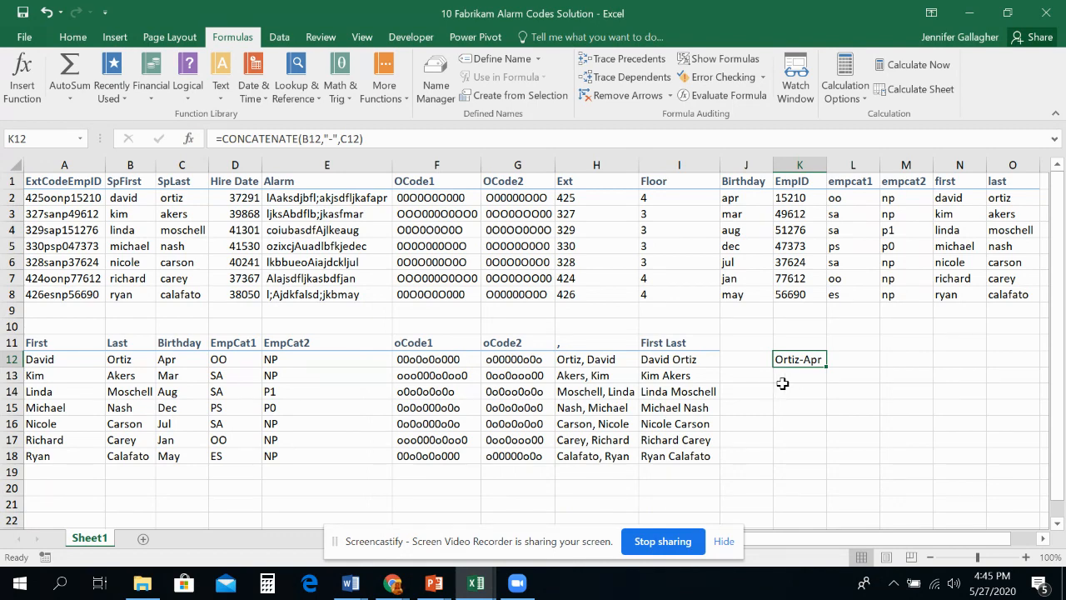
Step: Start a CONCATENATE function in L12 with first-name cell A12 and last-name cell B12 as the first two arguments
{"action": "left_click", "coordinate": [856, 358]}
{"action": "left_click", "coordinate": [221, 92]}
{"action": "left_click", "coordinate": [141, 109]}
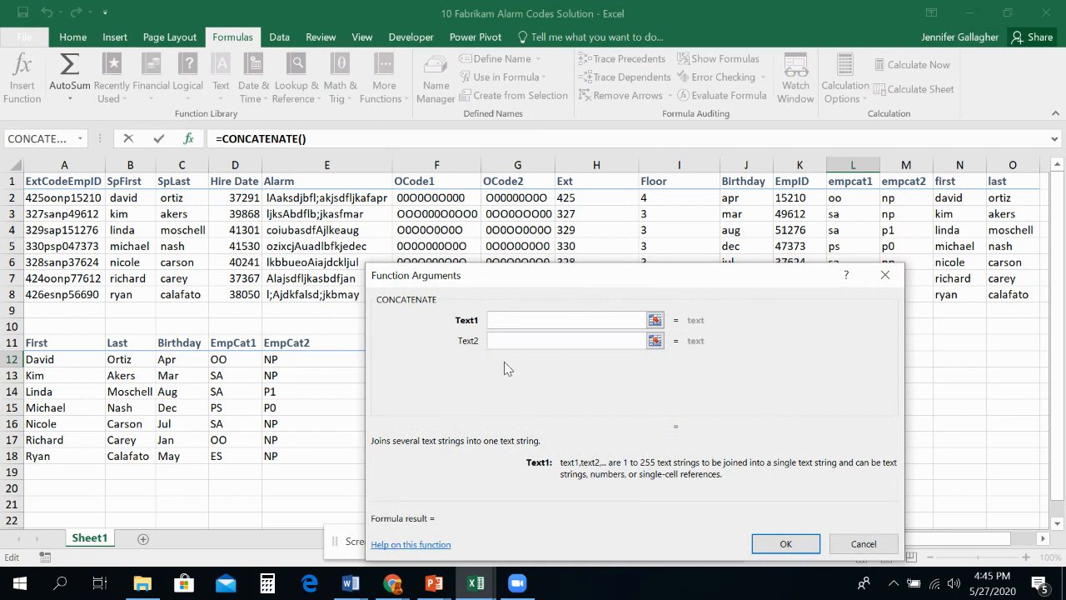
{"action": "left_click", "coordinate": [54, 363]}
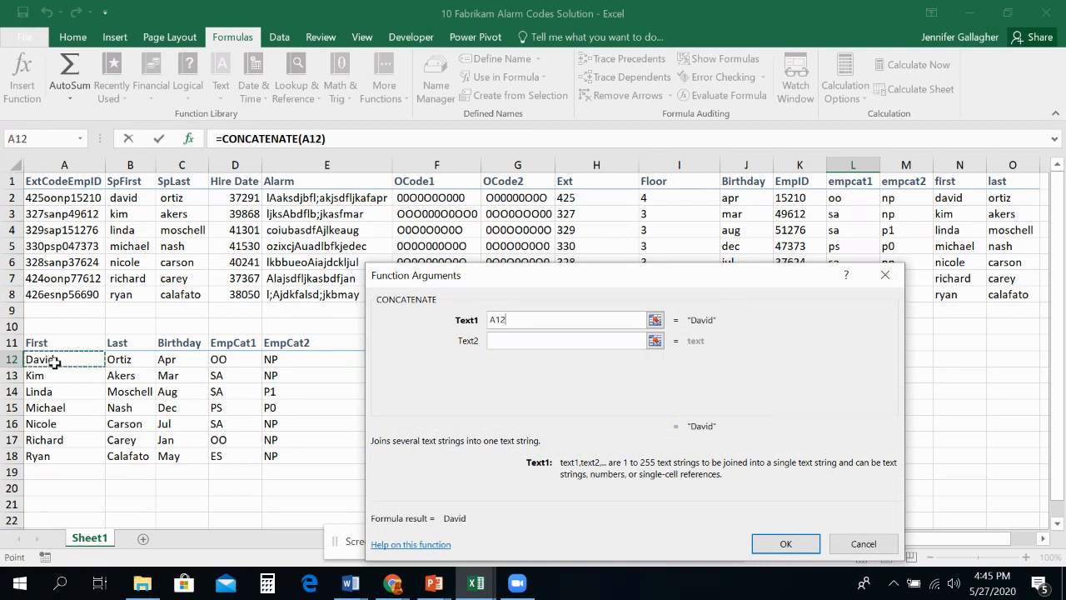
{"action": "left_click", "coordinate": [504, 341]}
{"action": "left_click", "coordinate": [121, 364]}
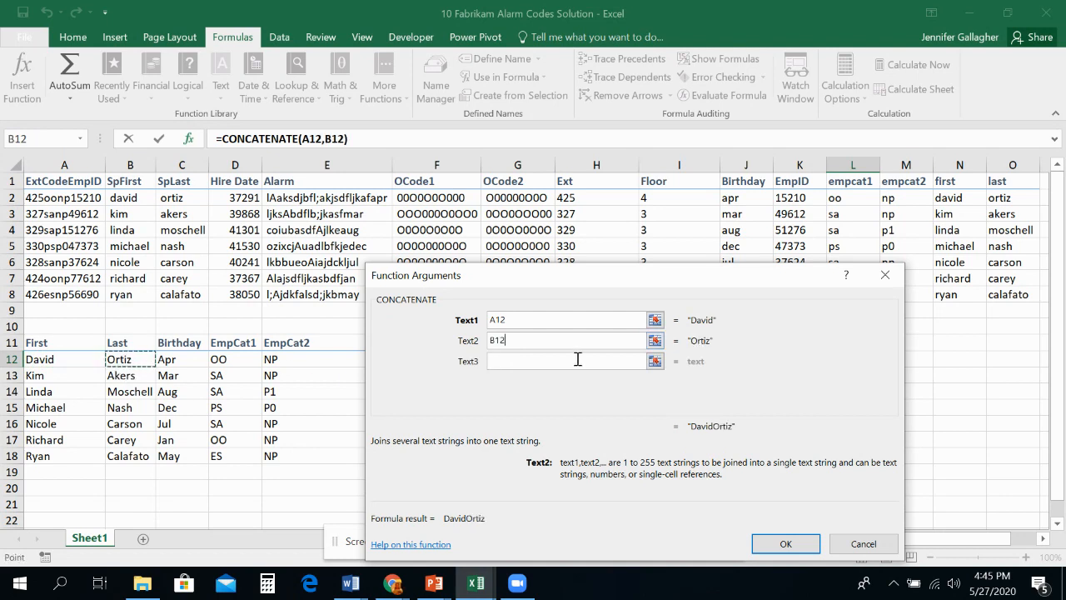
Step: Add the literals ", " and "DOB" and the birthday cell C12 as the third, fourth and fifth arguments
{"action": "left_click", "coordinate": [556, 361]}
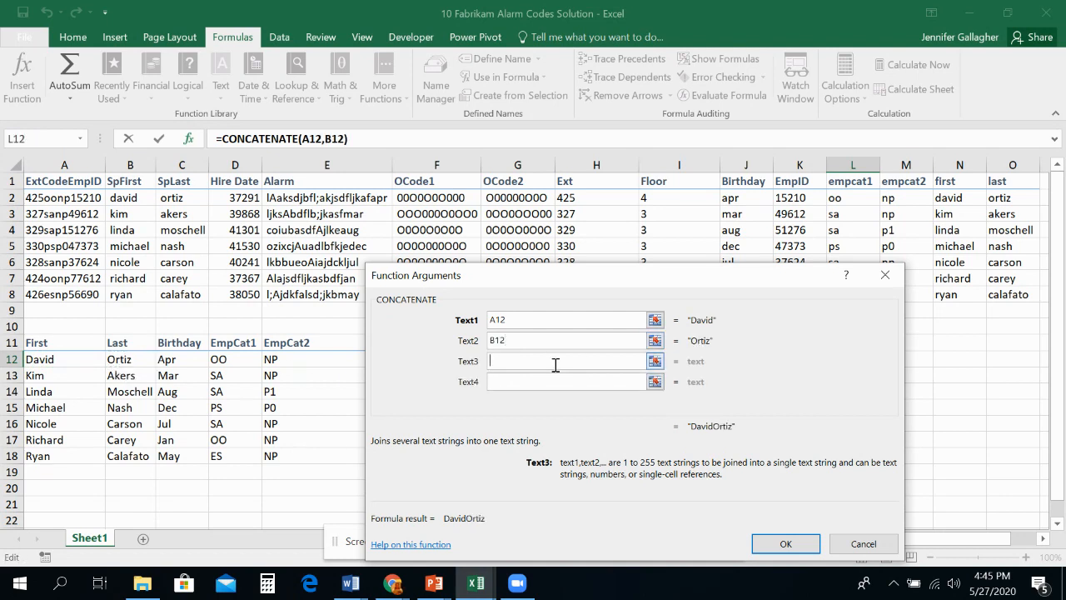
{"action": "type", "text": "\", \""}
{"action": "key", "text": "Tab"}
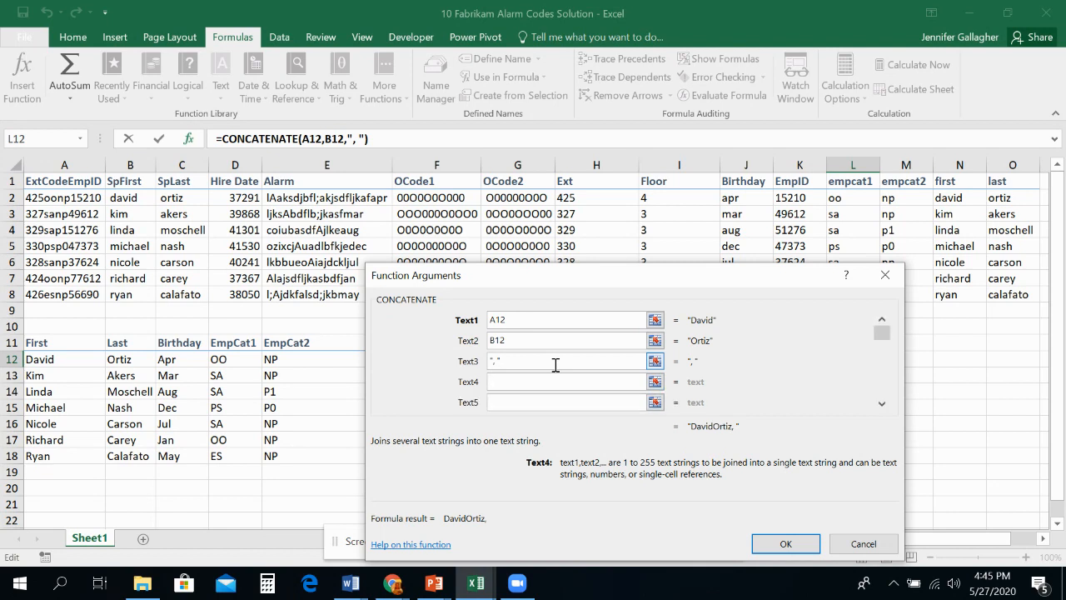
{"action": "type", "text": "DOB"}
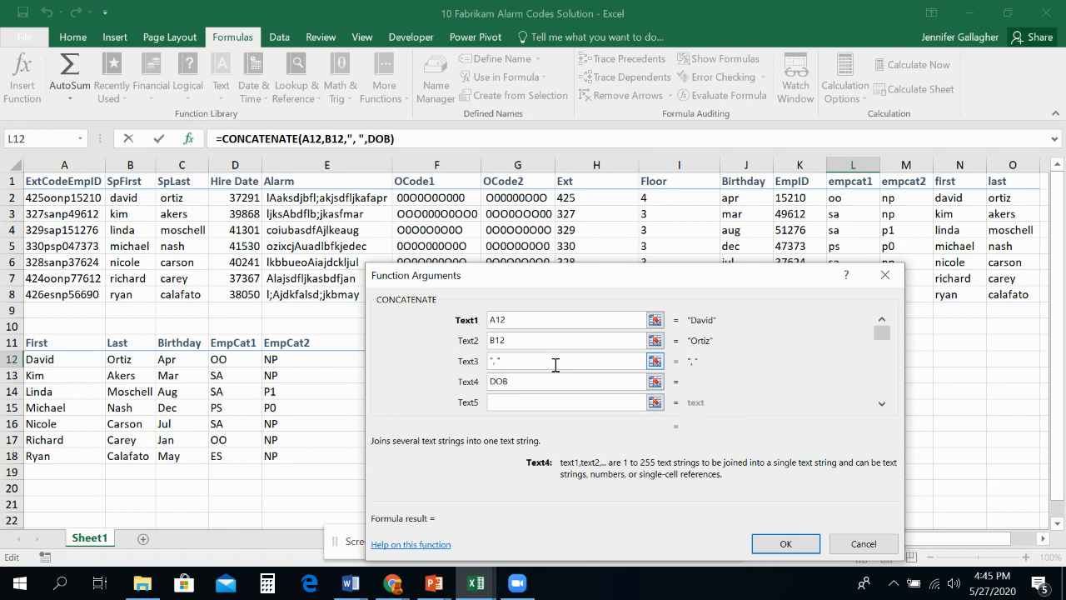
{"action": "left_click", "coordinate": [554, 402]}
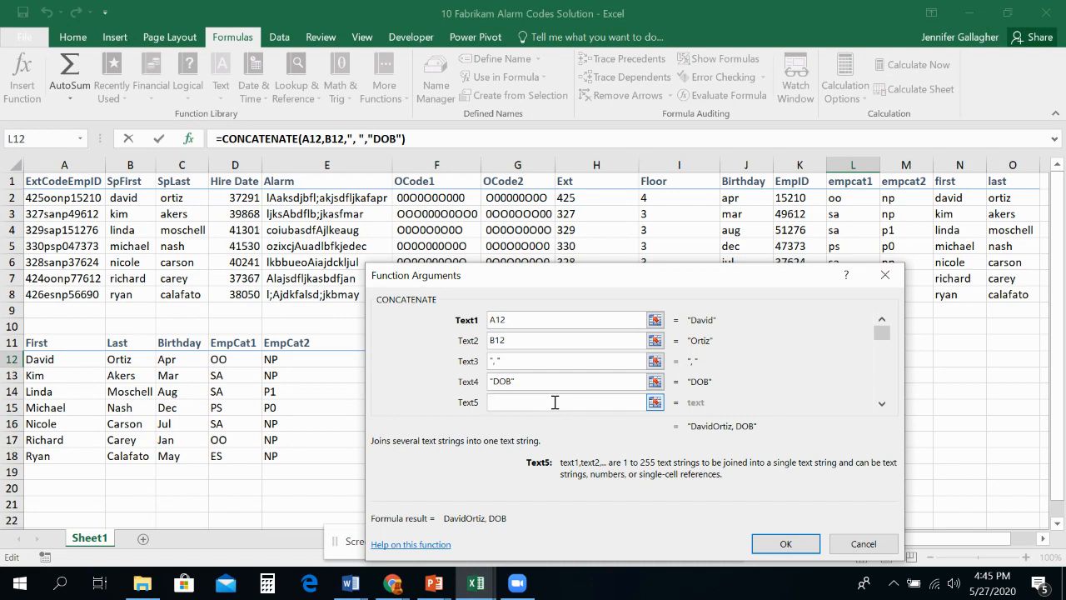
{"action": "left_click", "coordinate": [181, 363]}
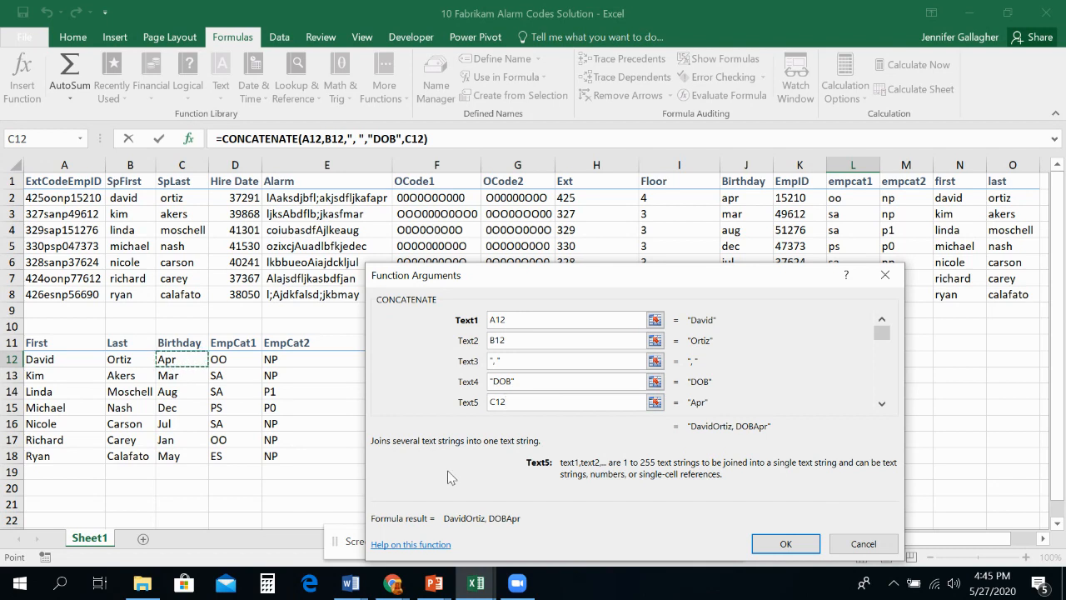
Step: Add the literals "." and " " as the sixth and seventh arguments of the L12 function
{"action": "left_click", "coordinate": [882, 406]}
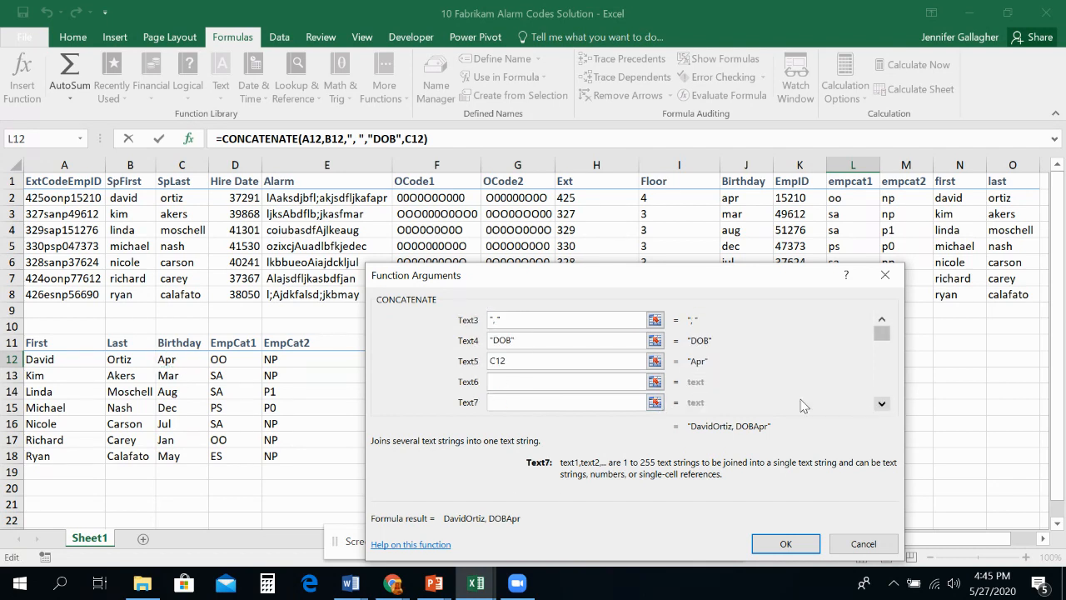
{"action": "left_click", "coordinate": [556, 379]}
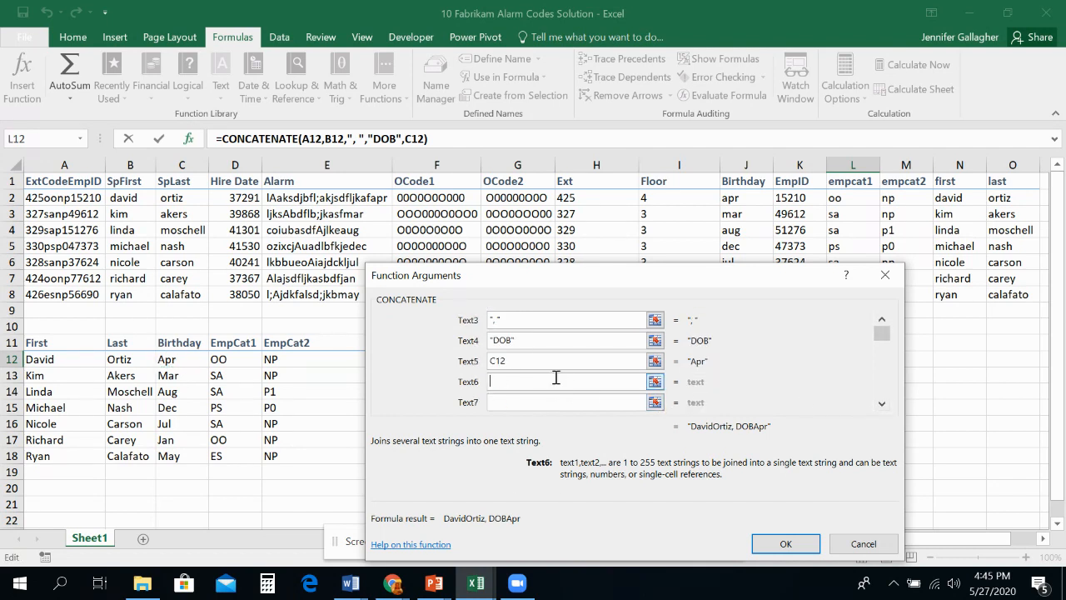
{"action": "type", "text": "."}
{"action": "key", "text": "BackSpace"}
{"action": "type", "text": "\""}
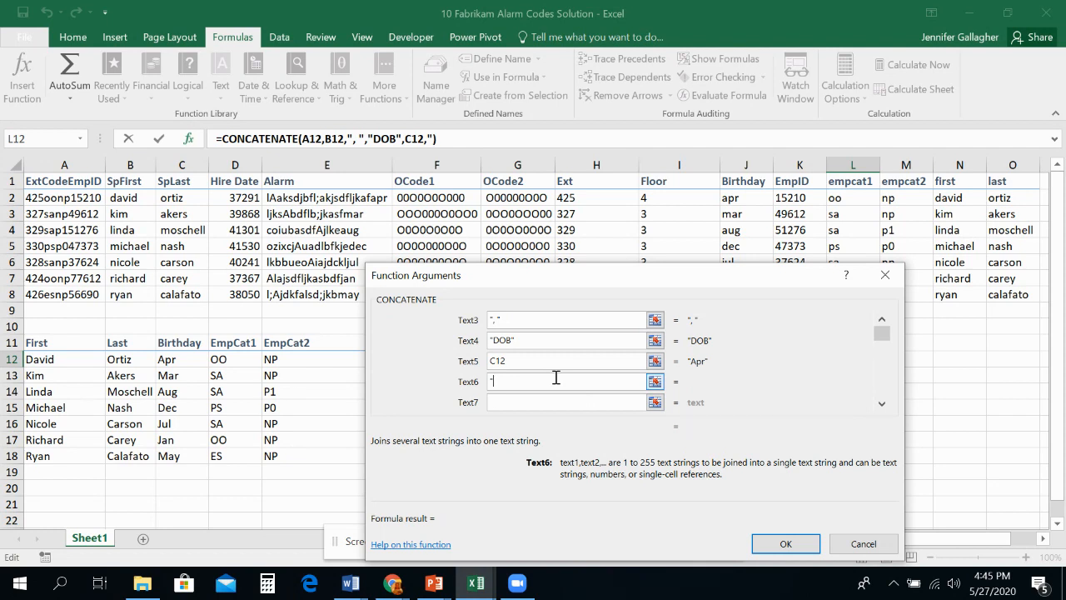
{"action": "type", "text": ".\""}
{"action": "left_click", "coordinate": [552, 401]}
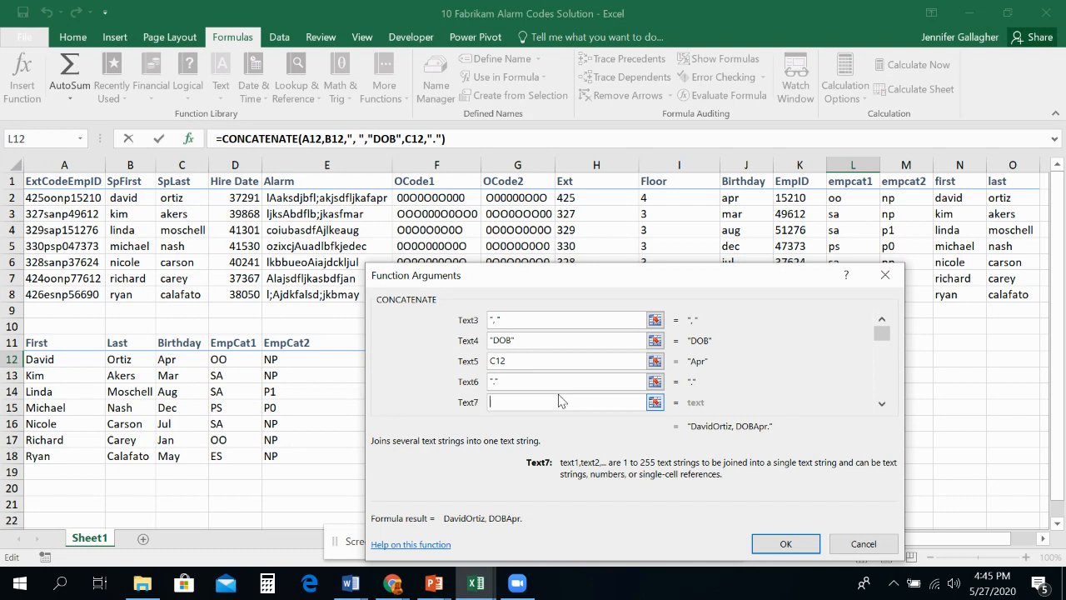
{"action": "type", "text": "\""}
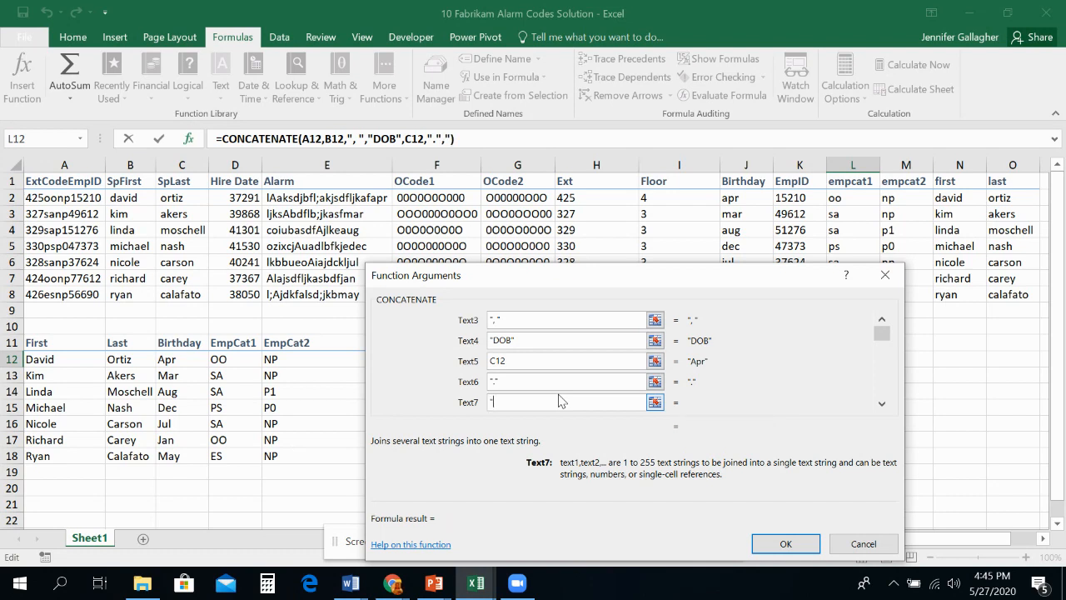
{"action": "type", "text": " \""}
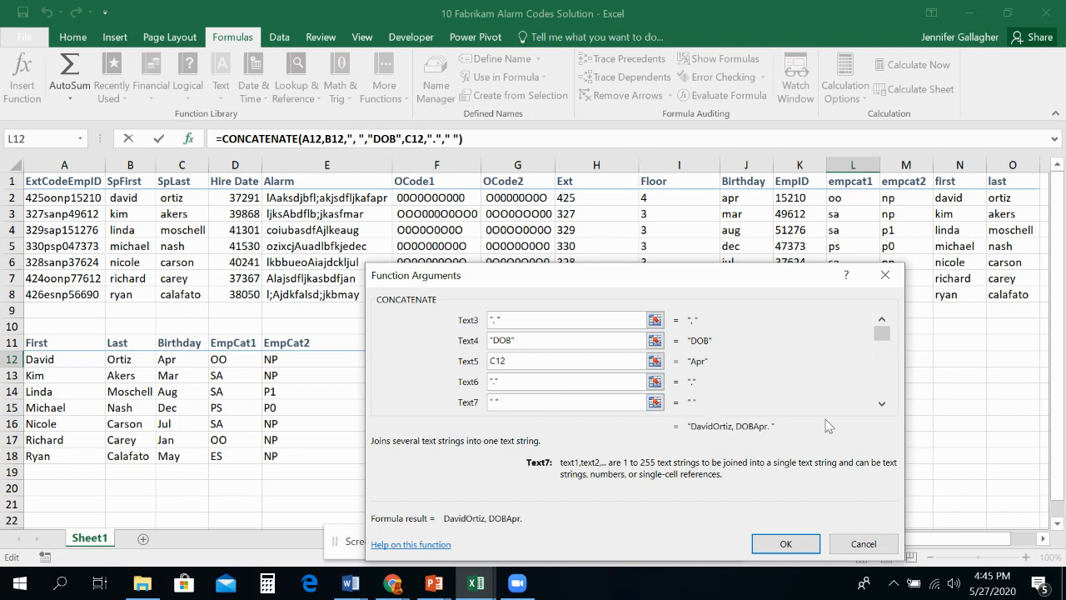
Step: Add the last-name cell B12 as the eighth argument of the L12 function
{"action": "left_click", "coordinate": [881, 403]}
{"action": "left_click", "coordinate": [543, 402]}
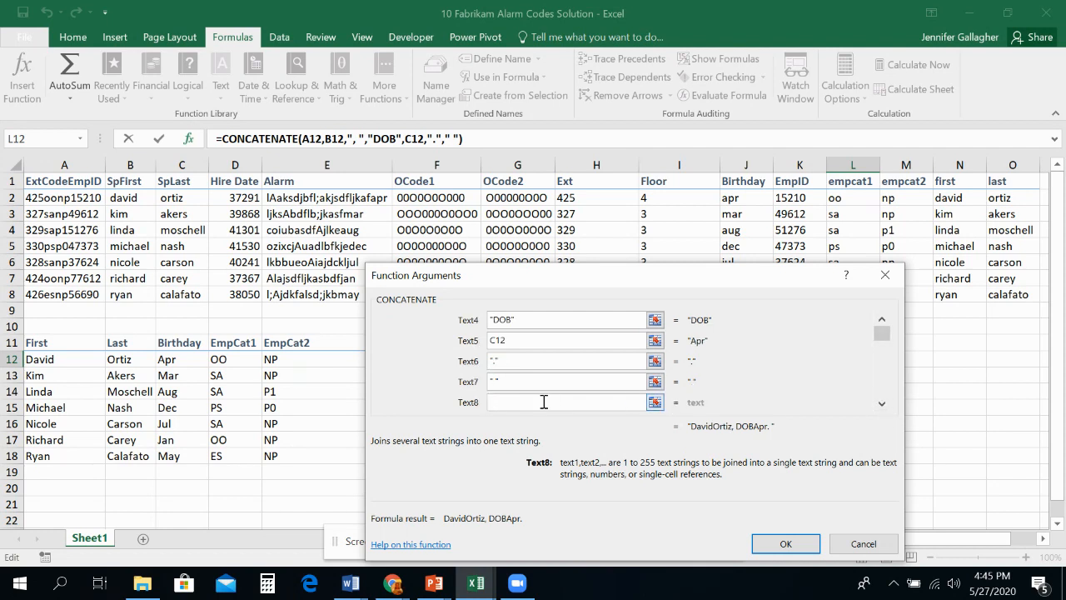
{"action": "scroll", "coordinate": [528, 358], "scroll_direction": "down", "scroll_amount": 1}
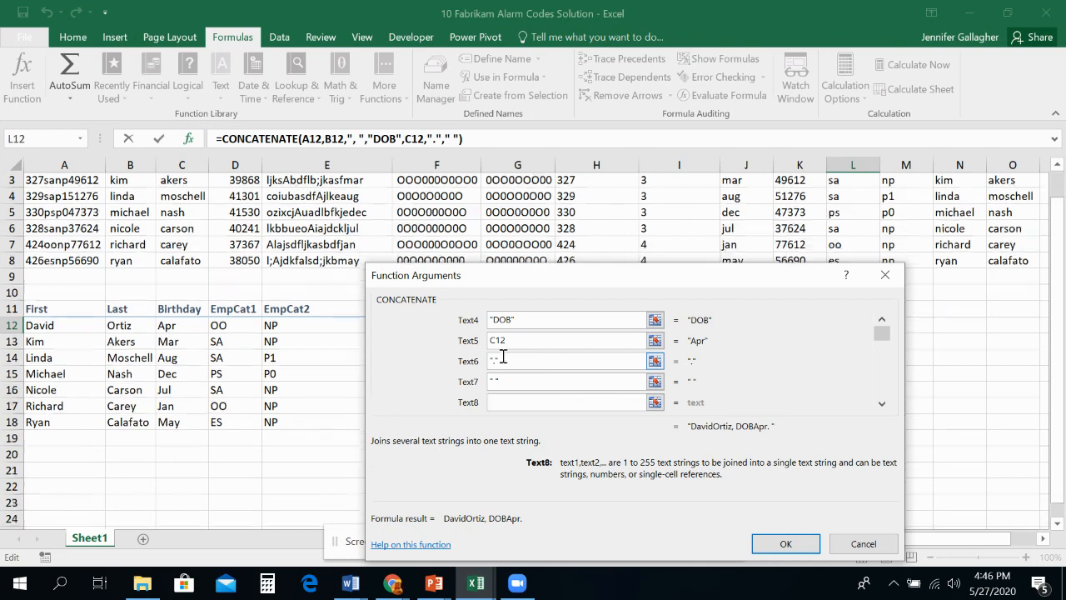
{"action": "left_click", "coordinate": [114, 315]}
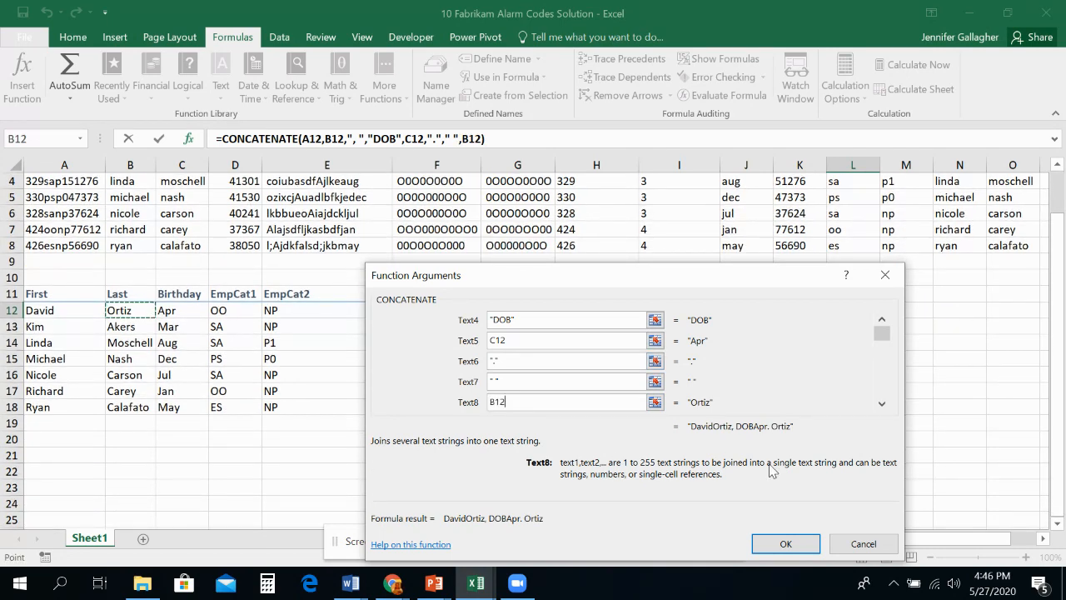
Step: Enter the text floor as the ninth argument of the L12 function
{"action": "left_click", "coordinate": [881, 403]}
{"action": "left_click", "coordinate": [881, 403]}
{"action": "left_click", "coordinate": [525, 382]}
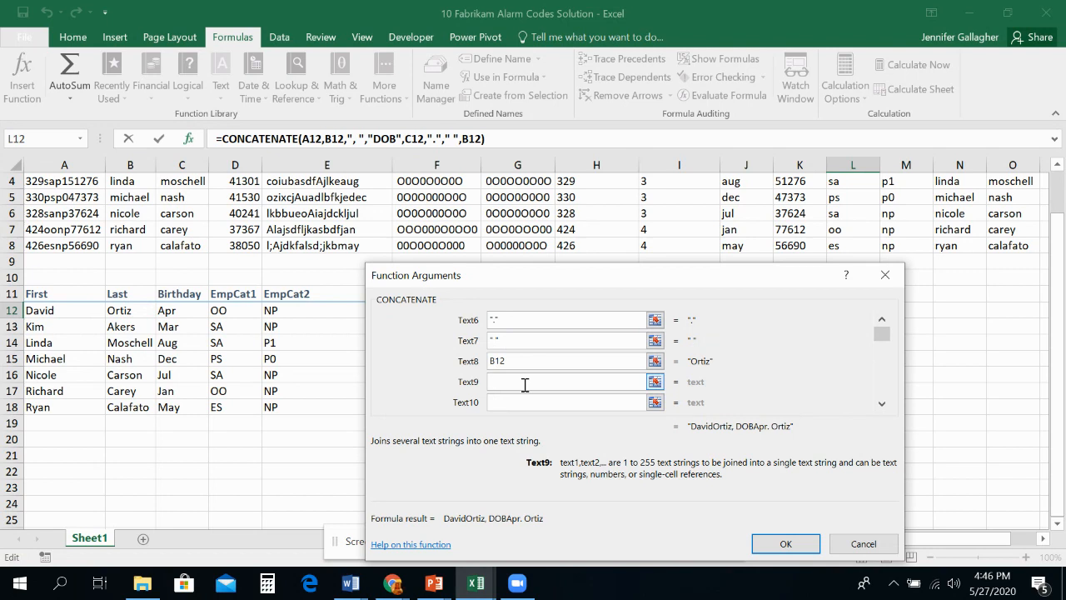
{"action": "type", "text": "F"}
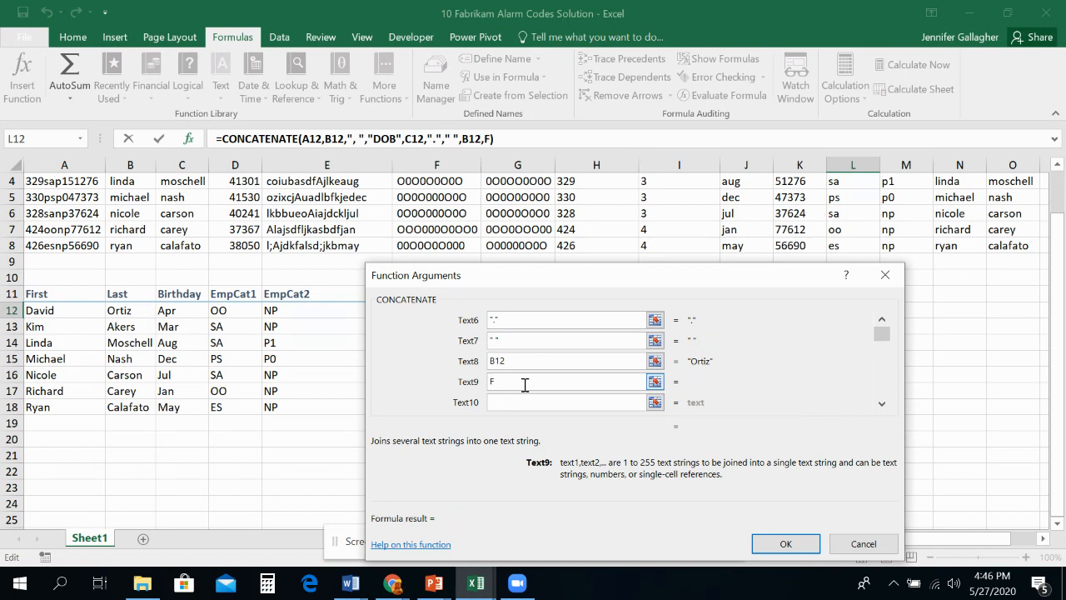
{"action": "type", "text": "loor"}
{"action": "key", "text": "BackSpace"}
{"action": "key", "text": "BackSpace"}
{"action": "key", "text": "BackSpace"}
{"action": "key", "text": "BackSpace"}
{"action": "key", "text": "BackSpace"}
{"action": "type", "text": "floor"}
{"action": "scroll", "coordinate": [524, 381], "scroll_direction": "up", "scroll_amount": 1}
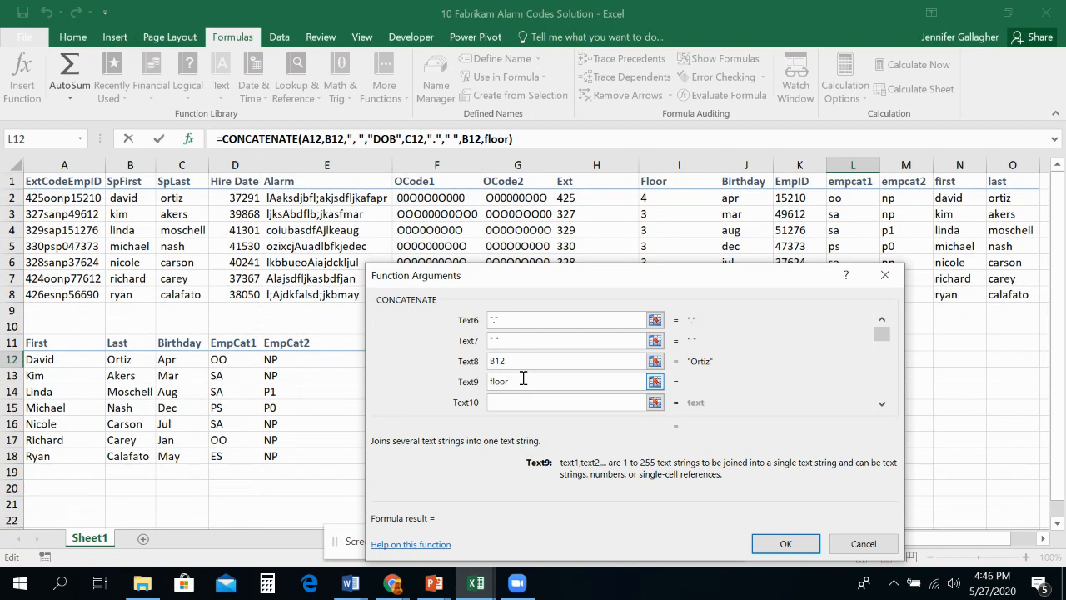
{"action": "type", "text": "+"}
{"action": "left_click", "coordinate": [666, 200]}
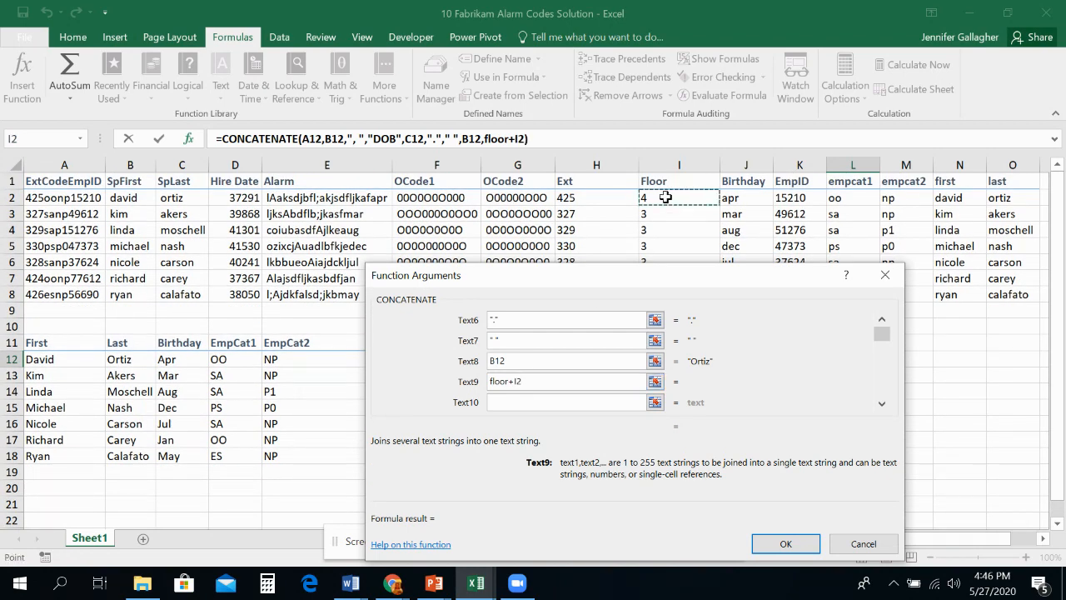
{"action": "left_click", "coordinate": [564, 379]}
{"action": "key", "text": "BackSpace"}
{"action": "key", "text": "BackSpace"}
{"action": "key", "text": "BackSpace"}
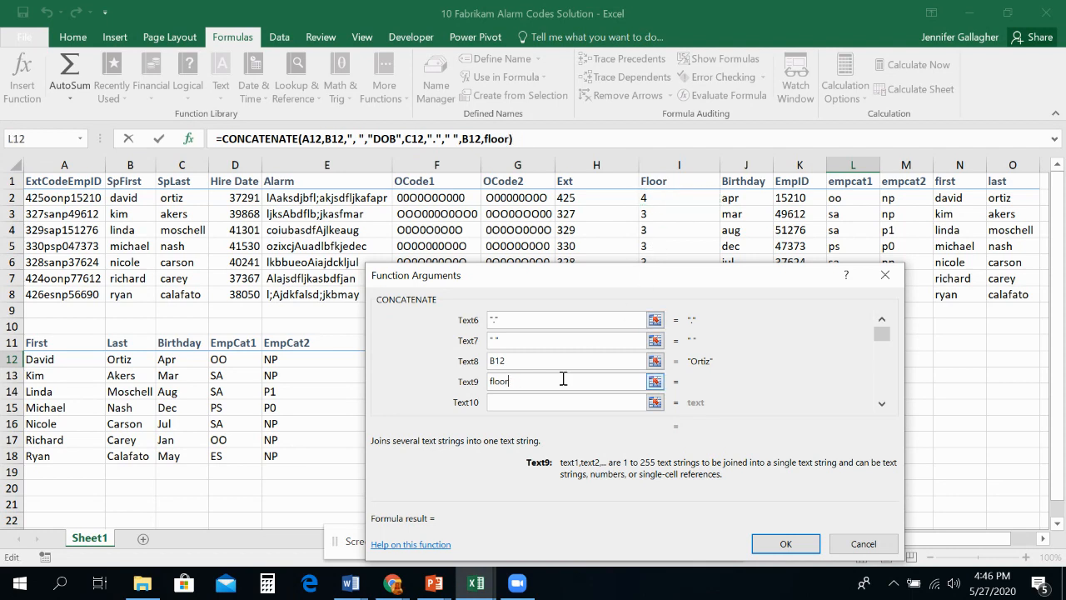
Step: Add the floor cell I2 as the tenth argument and complete the L12 formula
{"action": "left_click", "coordinate": [560, 403]}
{"action": "left_click", "coordinate": [650, 200]}
{"action": "left_click", "coordinate": [783, 543]}
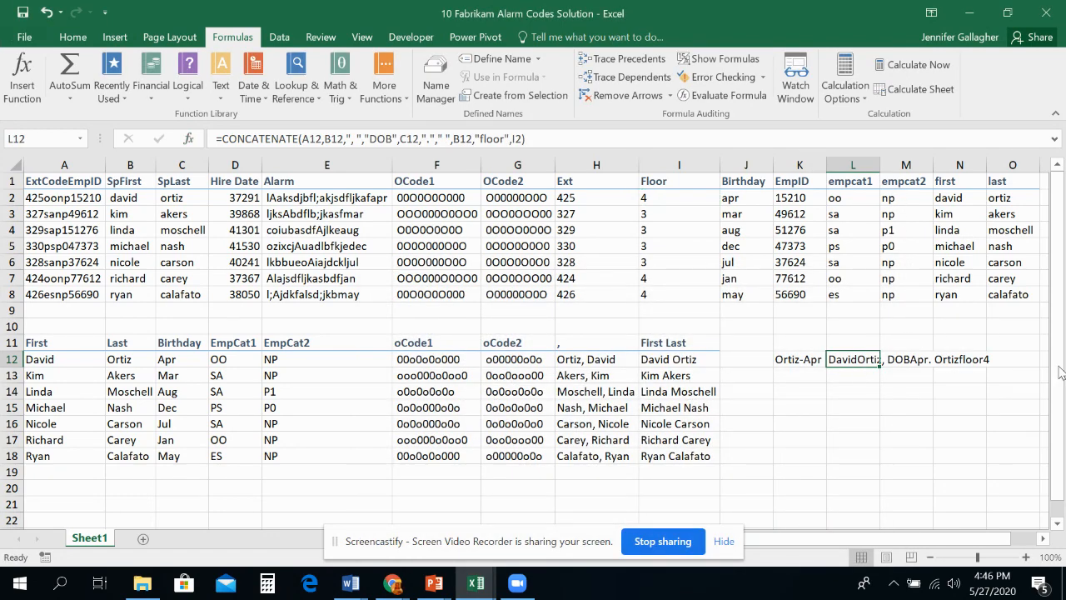
Step: Autofit the width of column L to the combined text in L12
{"action": "left_click", "coordinate": [908, 359]}
{"action": "left_click", "coordinate": [955, 358]}
{"action": "left_click", "coordinate": [996, 357]}
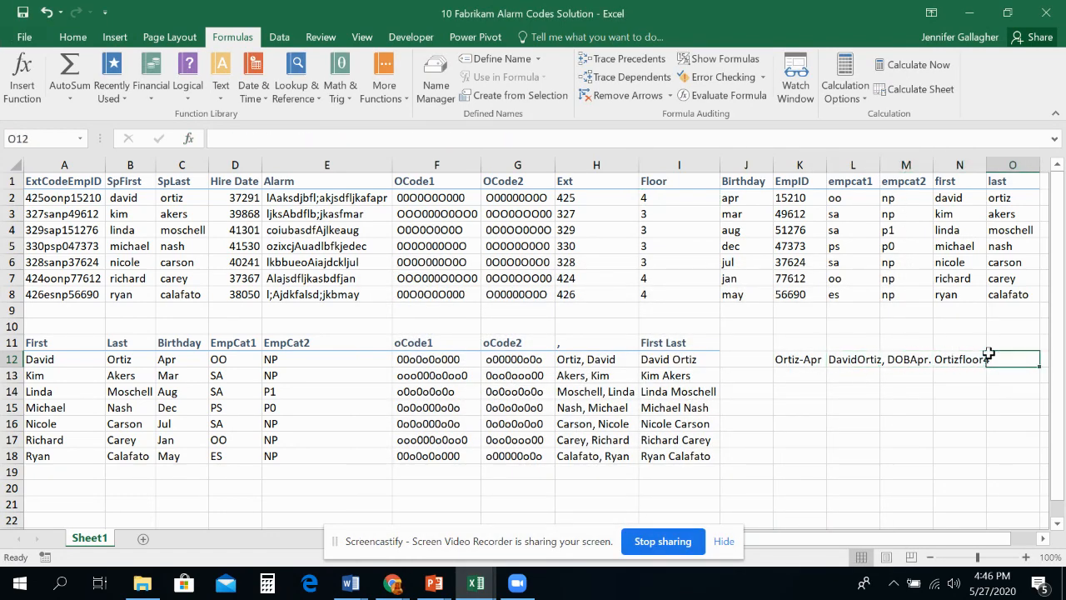
{"action": "left_click", "coordinate": [870, 359]}
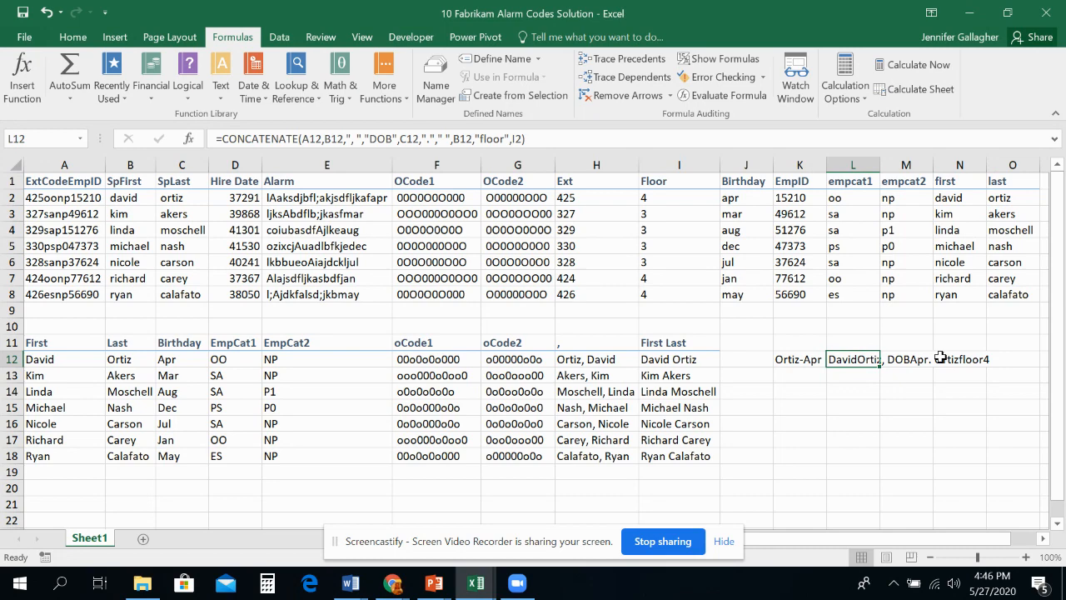
{"action": "double_click", "coordinate": [880, 163]}
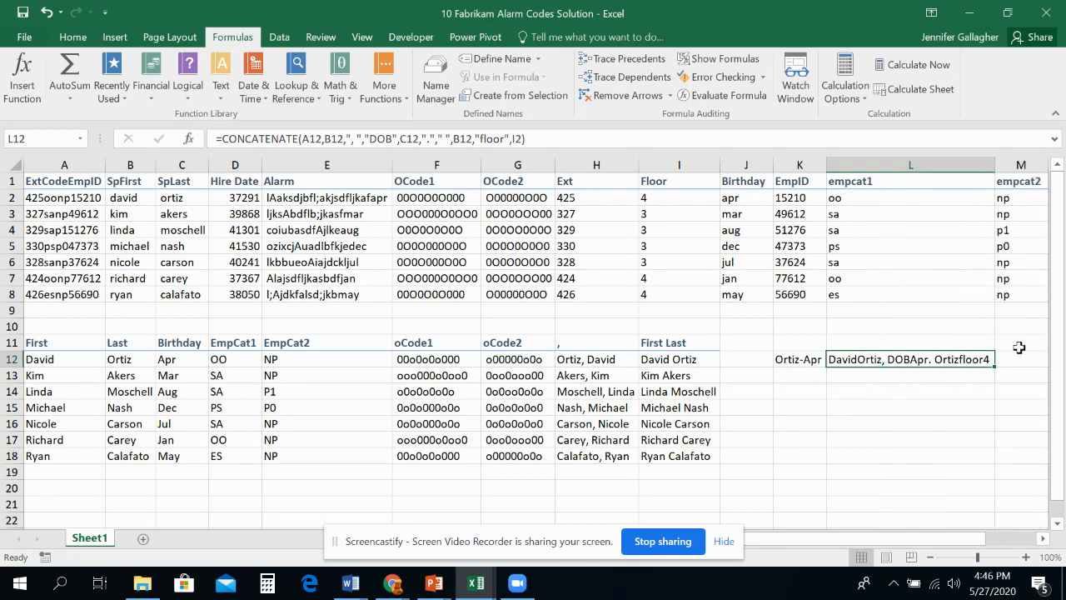